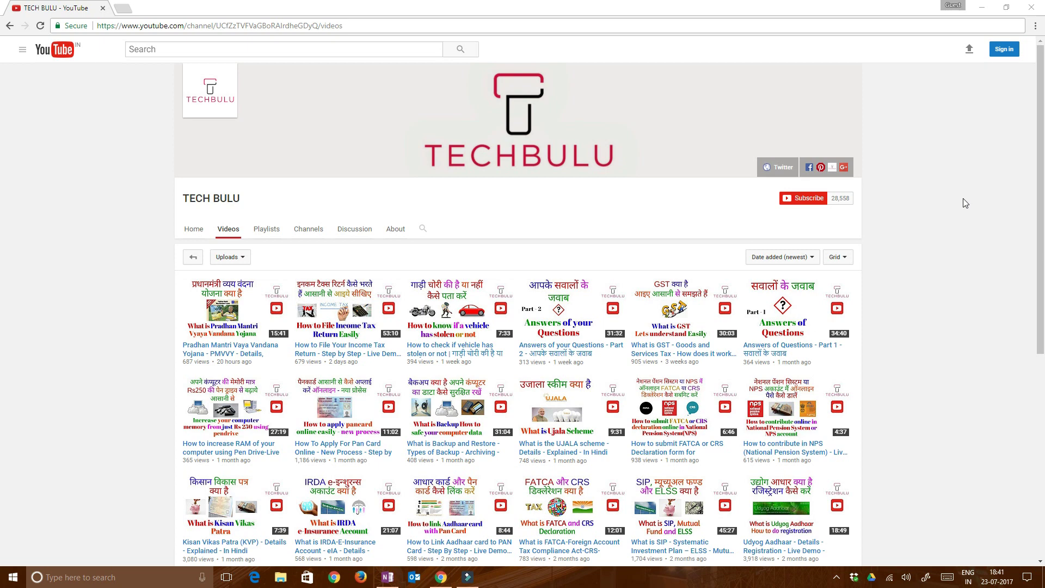
Switch to OneNote to review the notes on building a free computer in Google Cloud, and return to the Chrome window.
{"action": "left_click", "coordinate": [981, 8]}
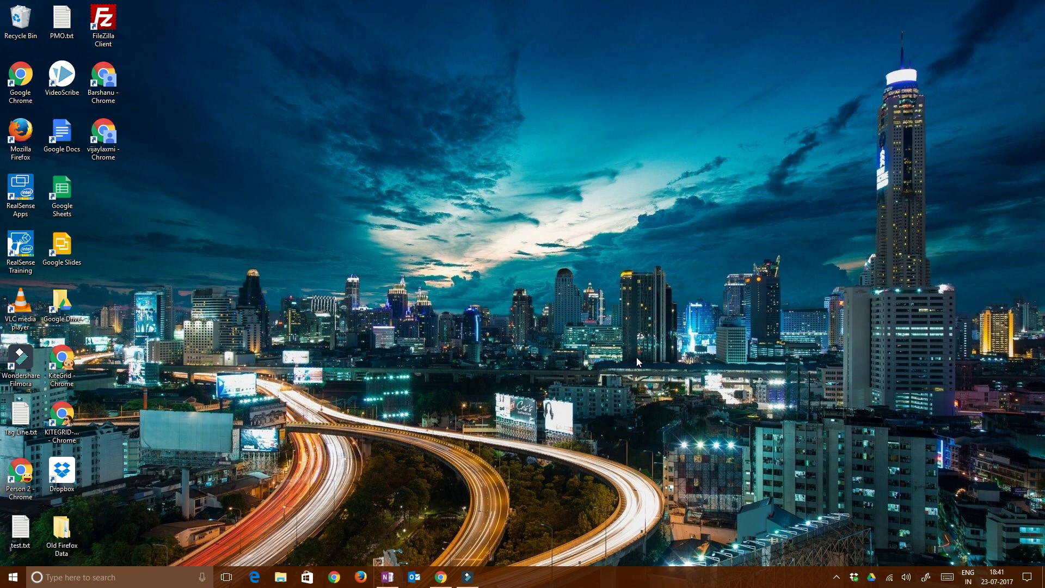
{"action": "left_click", "coordinate": [387, 577]}
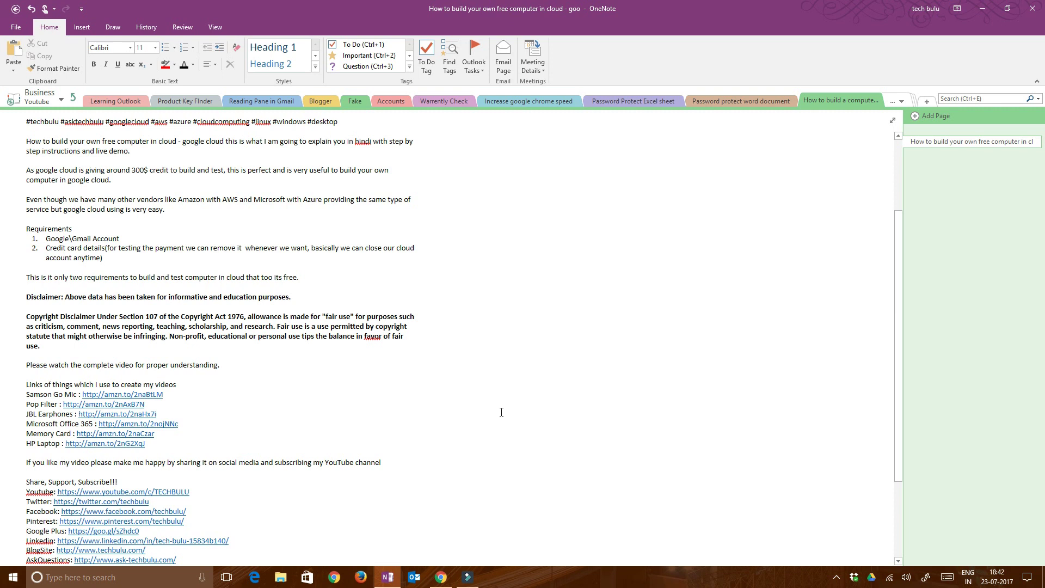
{"action": "left_click", "coordinate": [975, 15]}
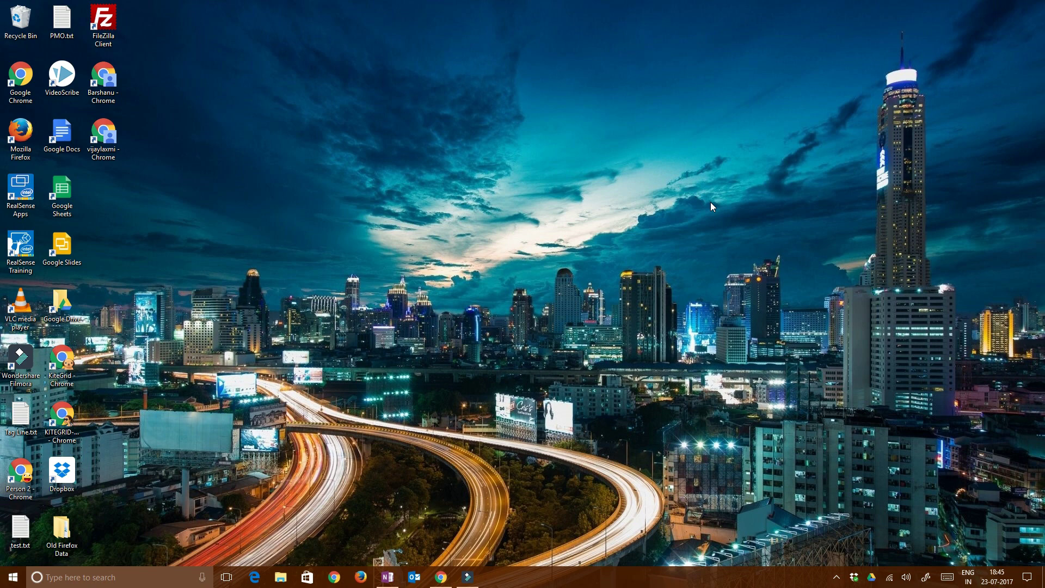
{"action": "left_click", "coordinate": [441, 577]}
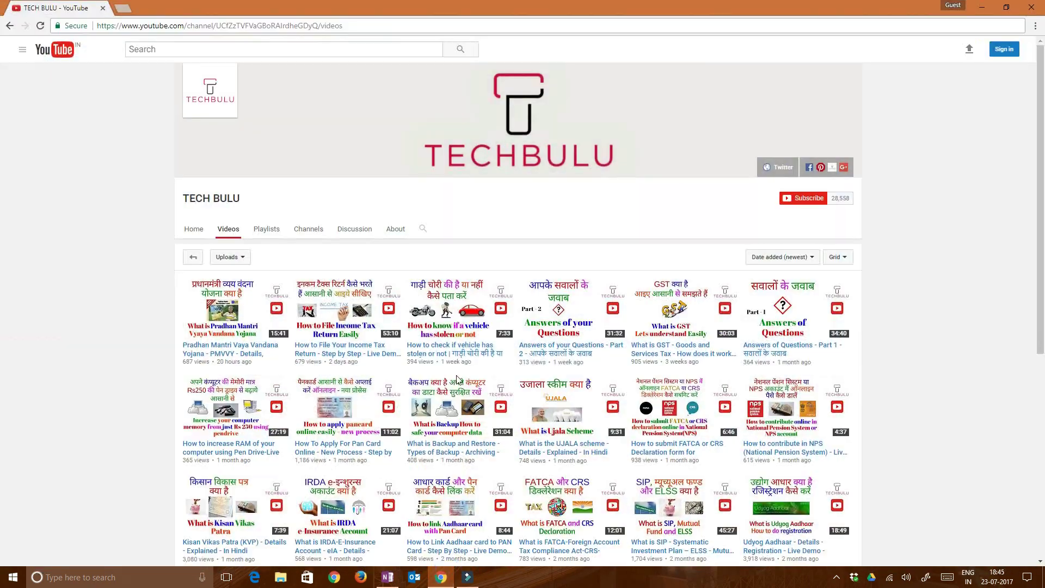
Open google.com in a new browser tab.
{"action": "left_click", "coordinate": [124, 10]}
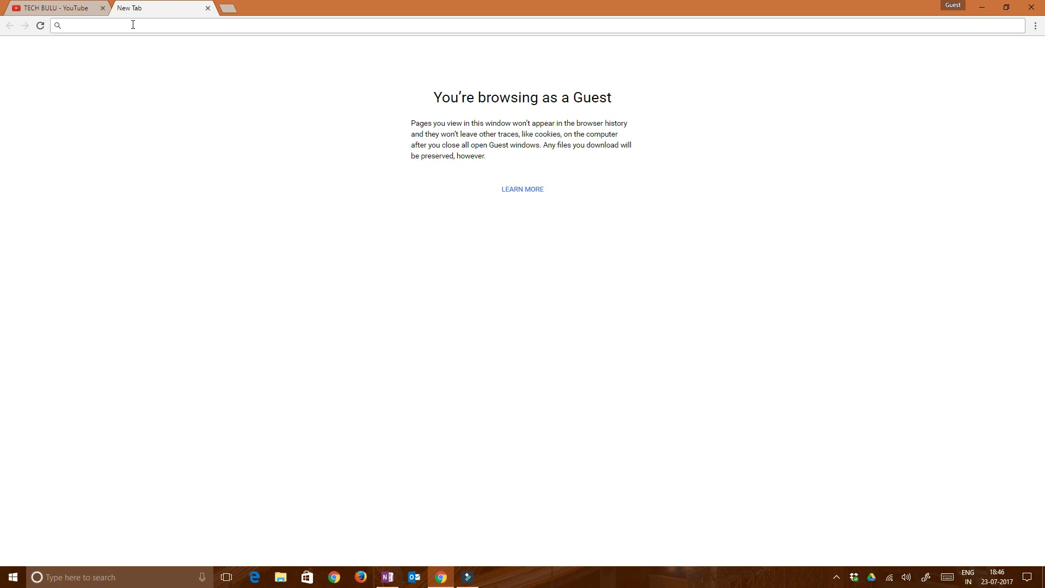
{"action": "left_click", "coordinate": [133, 24]}
{"action": "type", "text": "google"}
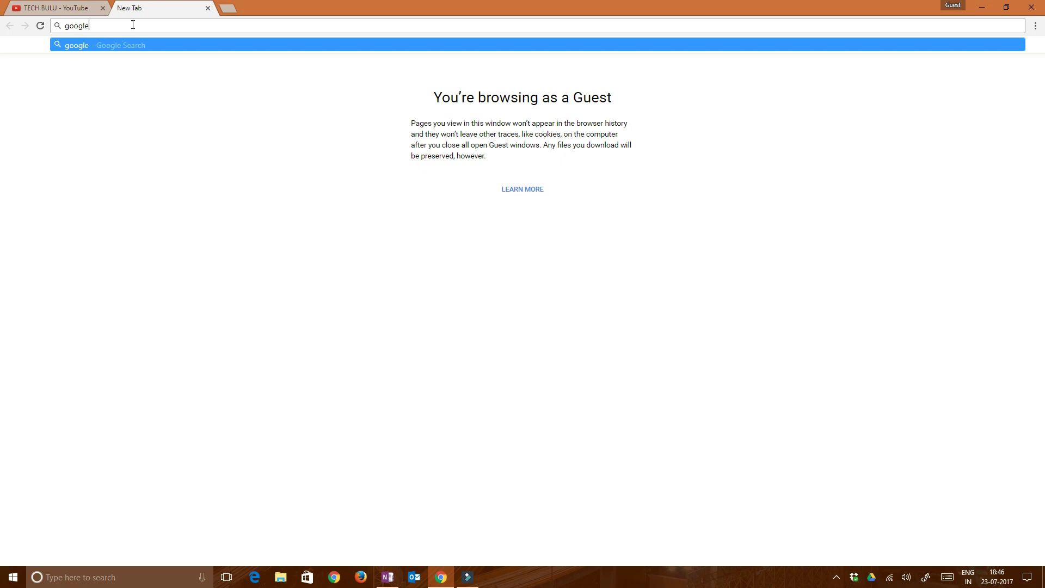
{"action": "type", "text": ".com"}
{"action": "key", "text": "Return"}
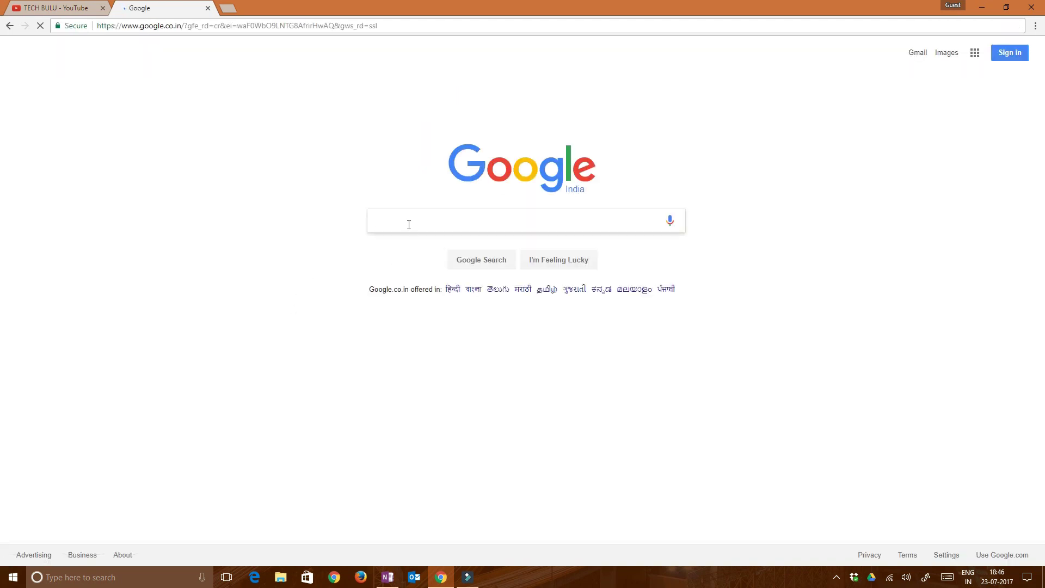
Search Google for "google cloud" and open the Google Cloud Platform 12-month free trial result.
{"action": "left_click", "coordinate": [409, 225]}
{"action": "type", "text": "goo"}
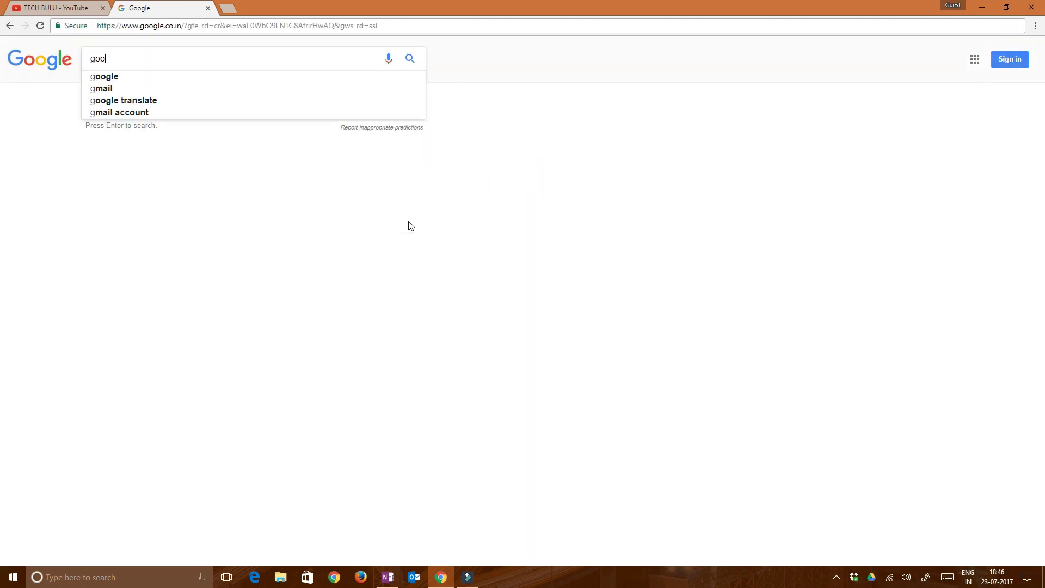
{"action": "type", "text": "gle clo"}
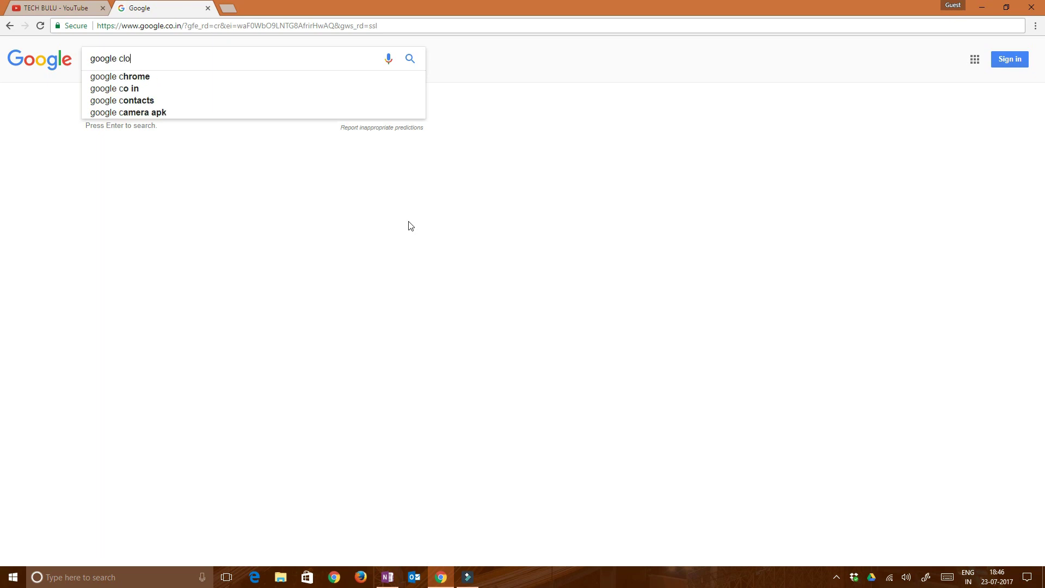
{"action": "type", "text": "ud"}
{"action": "key", "text": "Return"}
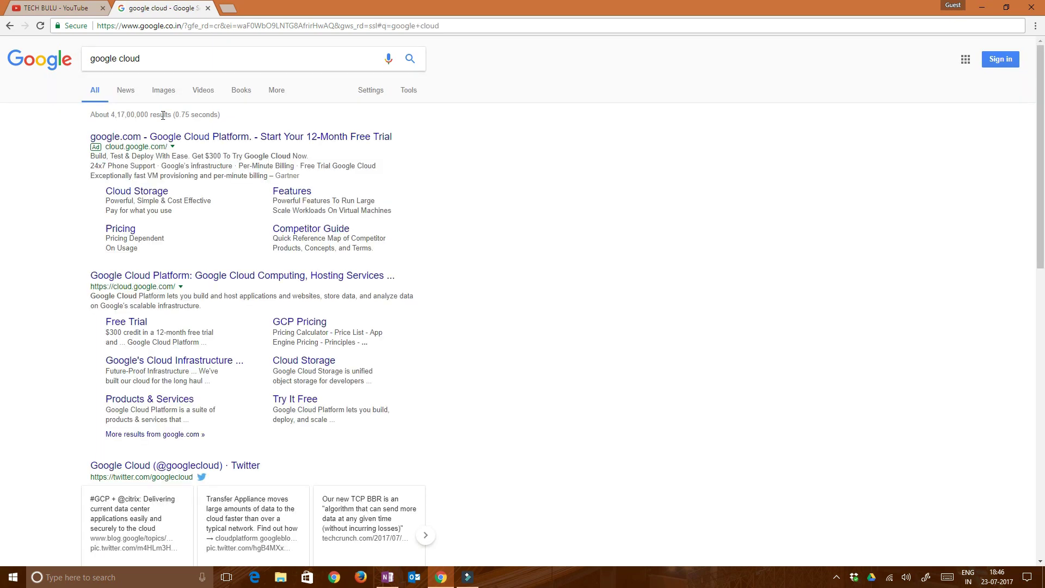
{"action": "left_click", "coordinate": [338, 140]}
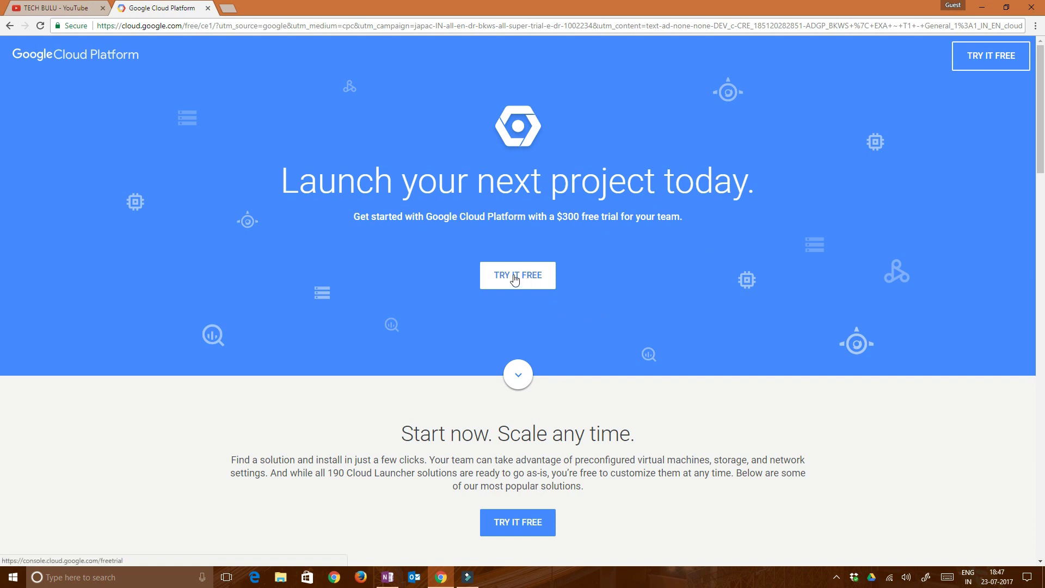
Start the Google Cloud Platform free trial sign-up and sign in with the account password.
{"action": "left_click", "coordinate": [532, 283]}
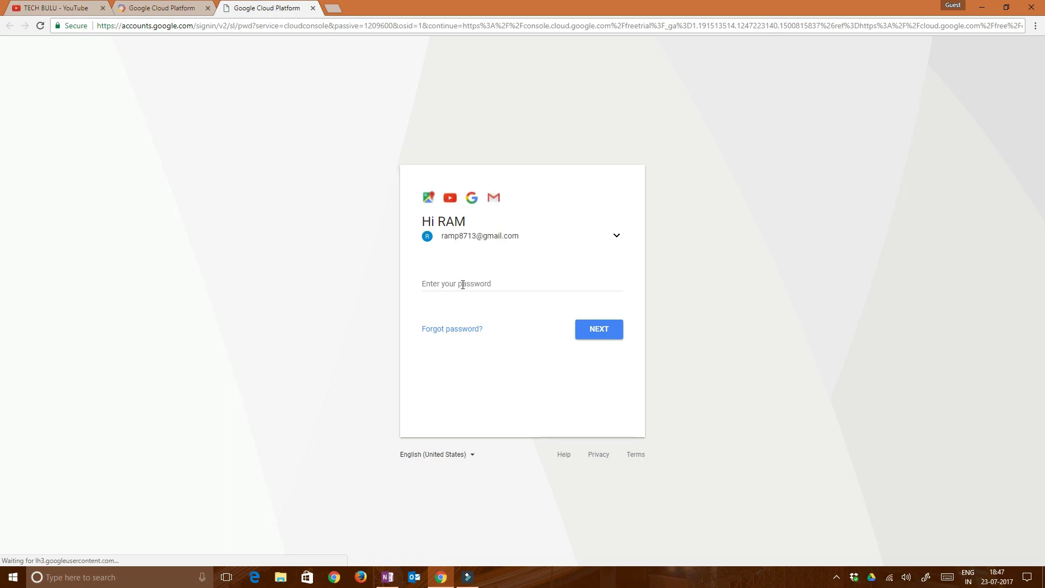
{"action": "left_click", "coordinate": [463, 284]}
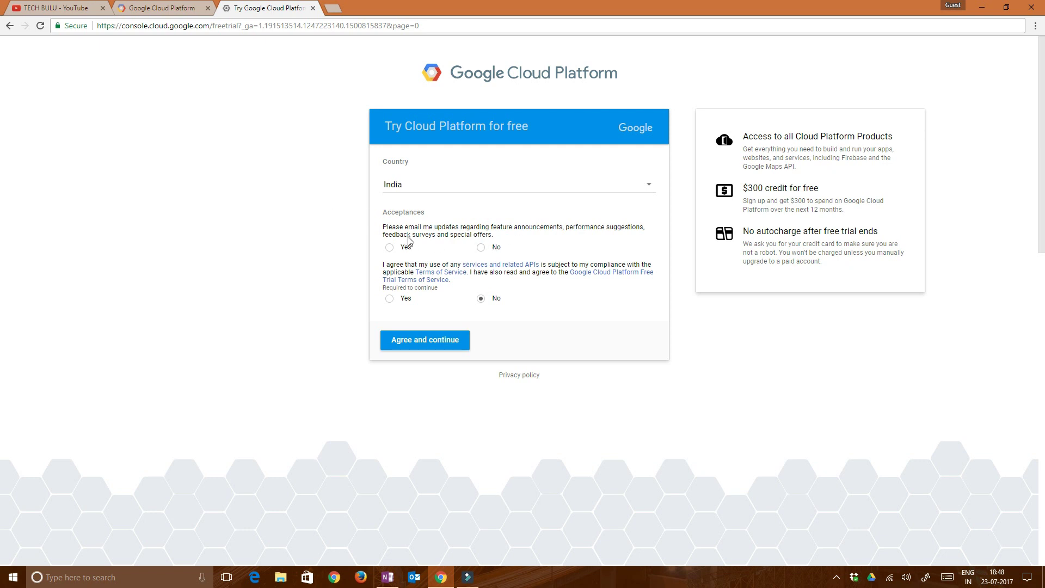
Decline the email updates, accept the terms of service with Yes, and agree to continue the sign-up.
{"action": "left_click", "coordinate": [481, 247]}
{"action": "left_click", "coordinate": [389, 298]}
{"action": "left_click", "coordinate": [415, 343]}
{"action": "left_click", "coordinate": [424, 353]}
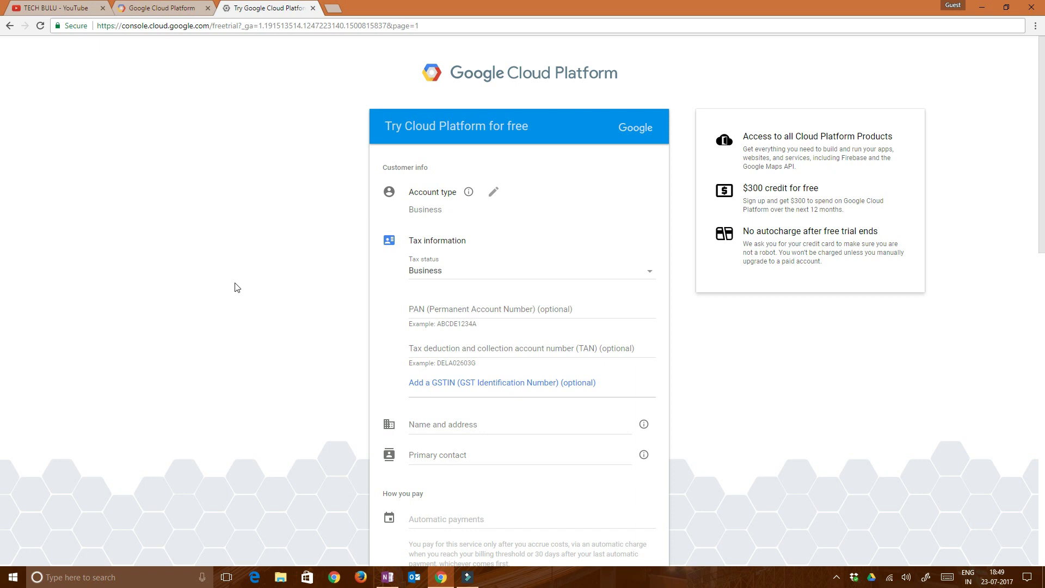
Change the account type in the customer info from Business to Individual.
{"action": "scroll", "coordinate": [458, 106], "scroll_direction": "down", "scroll_amount": 2}
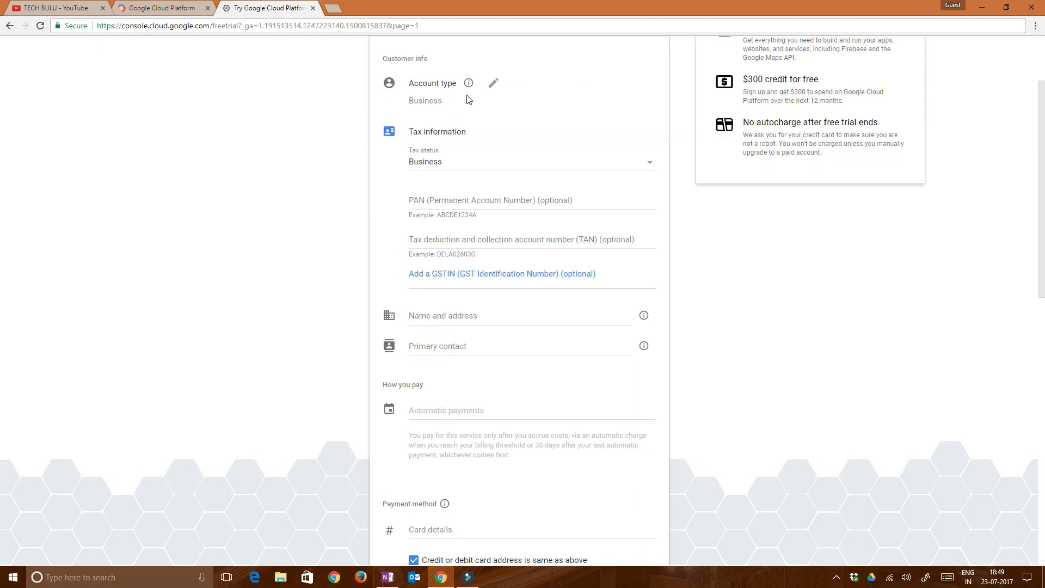
{"action": "mouse_move", "coordinate": [467, 84]}
{"action": "left_click", "coordinate": [434, 100]}
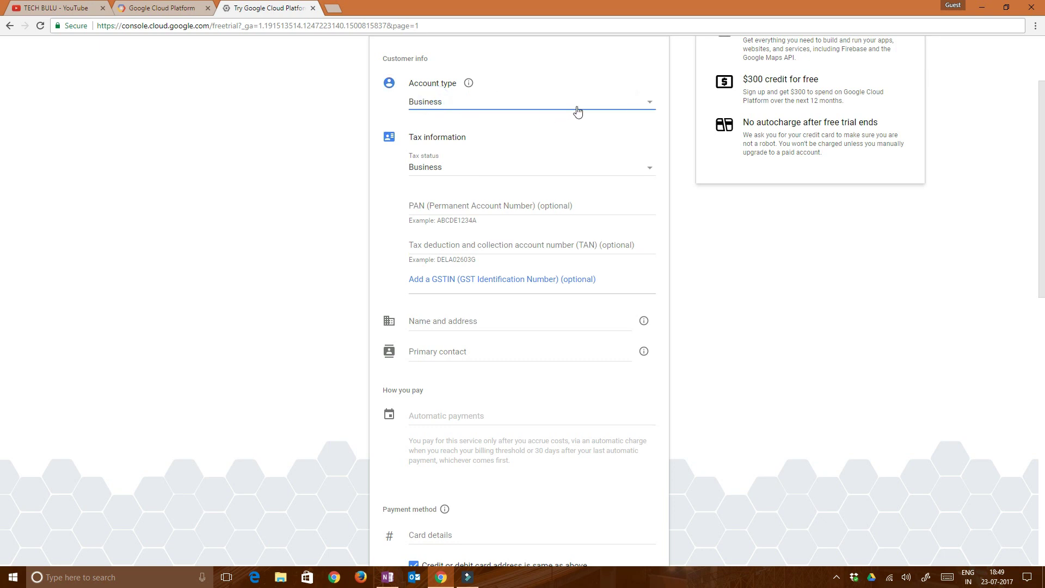
{"action": "left_click", "coordinate": [627, 106]}
{"action": "left_click", "coordinate": [425, 86]}
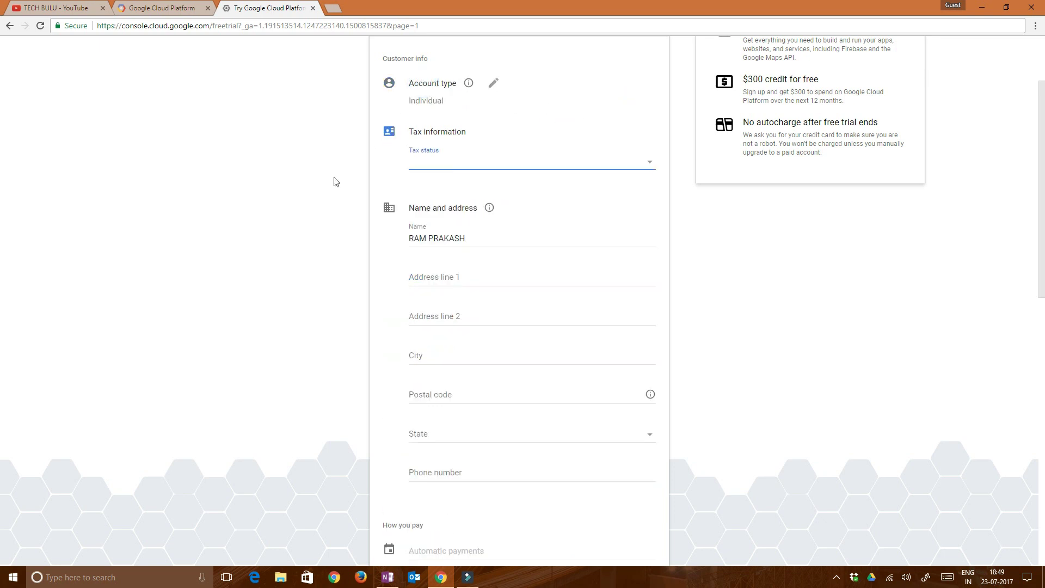
Set the tax status to Unregistered individual.
{"action": "left_click", "coordinate": [508, 168]}
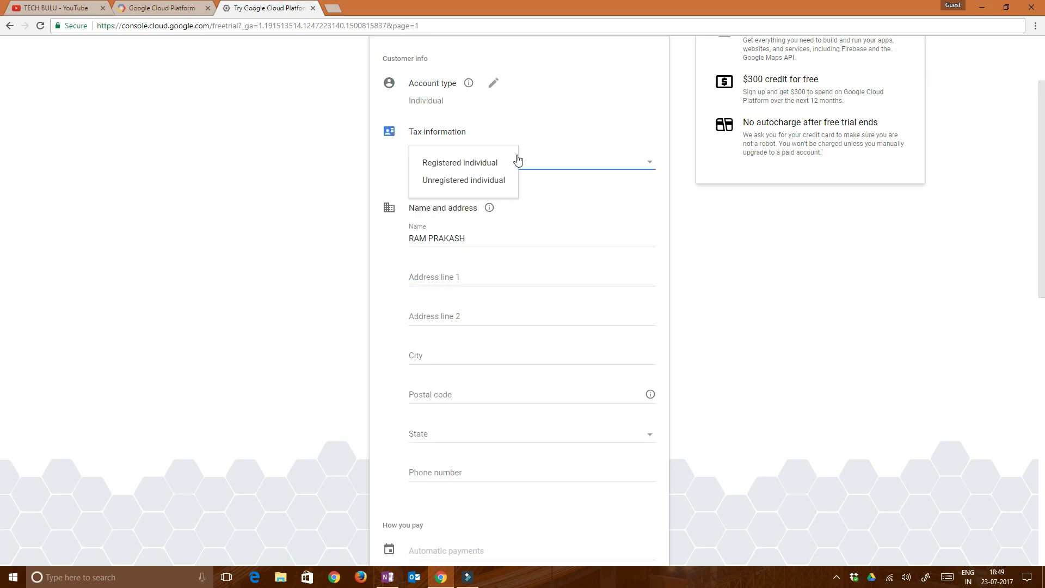
{"action": "left_click", "coordinate": [456, 181]}
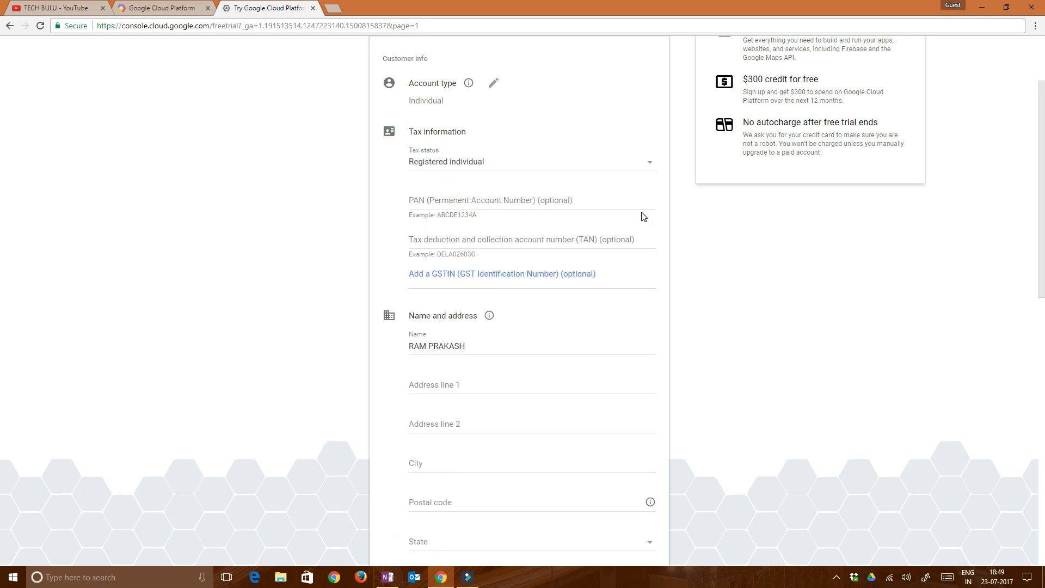
{"action": "left_click", "coordinate": [521, 173]}
{"action": "left_click", "coordinate": [465, 180]}
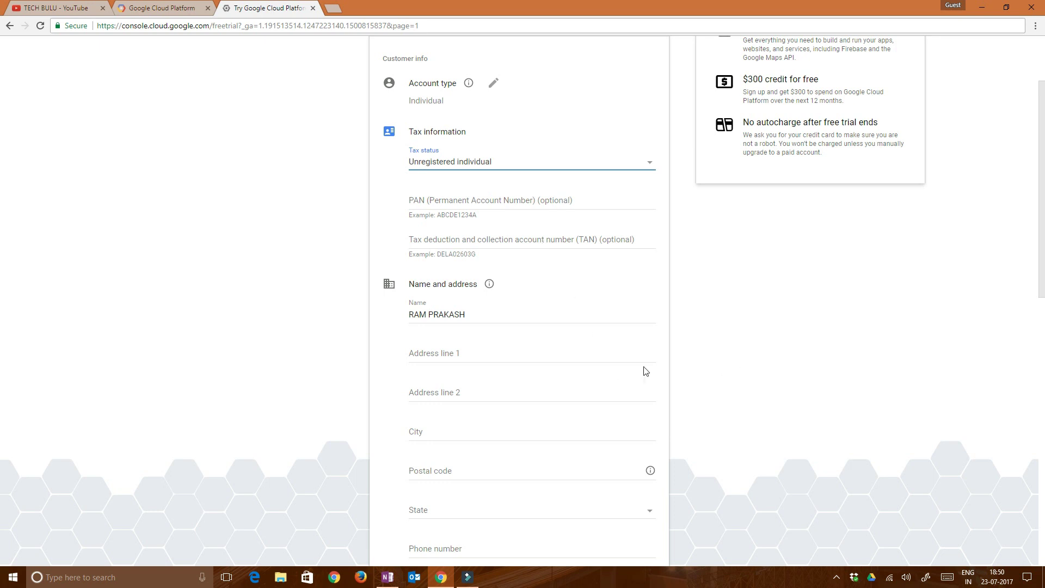
Fill in the customer's postal address and phone number using the browser's saved entry.
{"action": "left_click", "coordinate": [430, 355]}
{"action": "key", "text": "Down"}
{"action": "key", "text": "Return"}
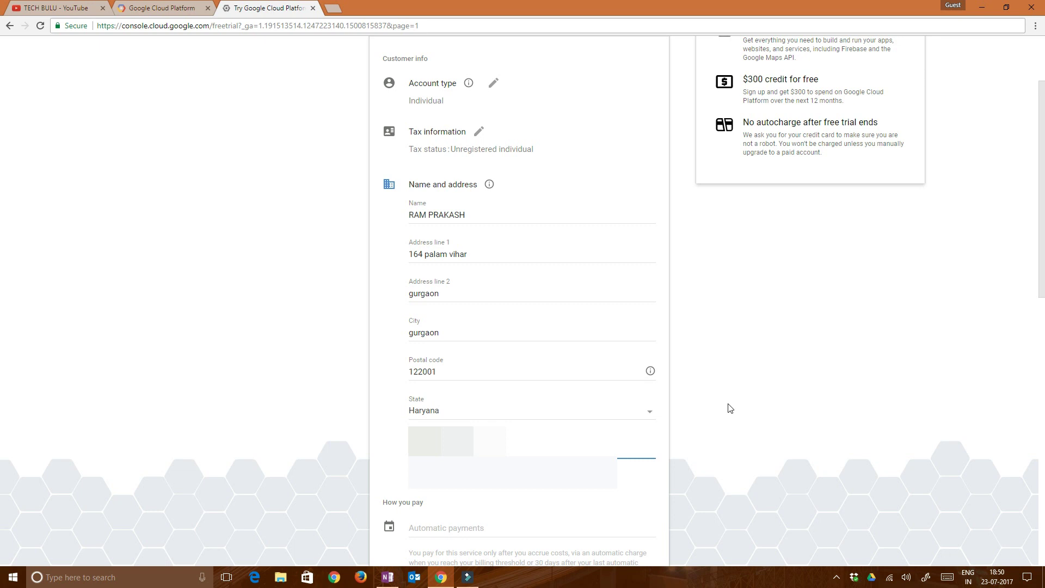
Enter the payment card details, start the free trial and dismiss the welcome message.
{"action": "left_click", "coordinate": [422, 447]}
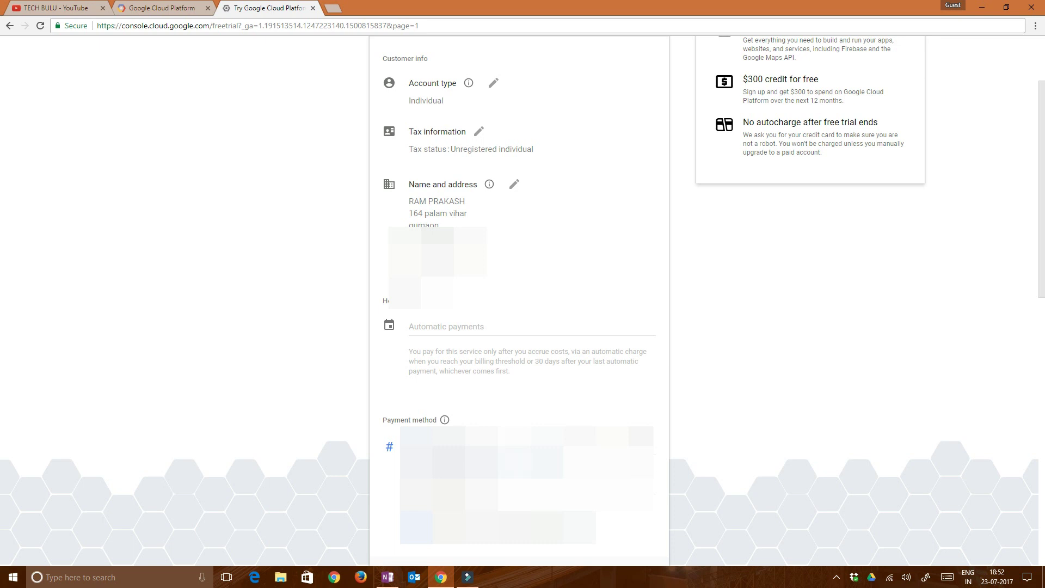
{"action": "scroll", "coordinate": [432, 424], "scroll_direction": "down", "scroll_amount": 3}
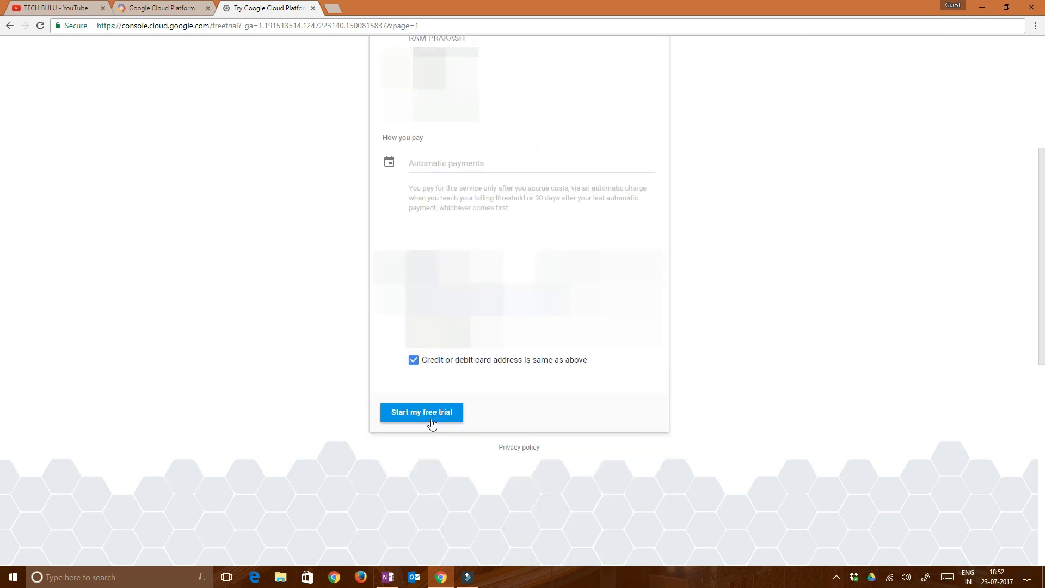
{"action": "left_click", "coordinate": [432, 423]}
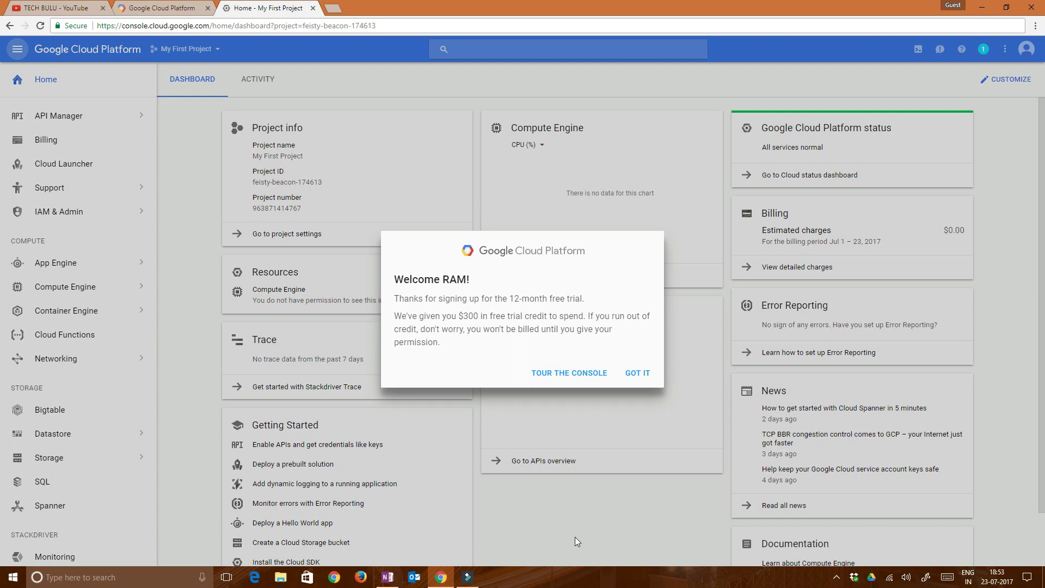
{"action": "left_click", "coordinate": [635, 374]}
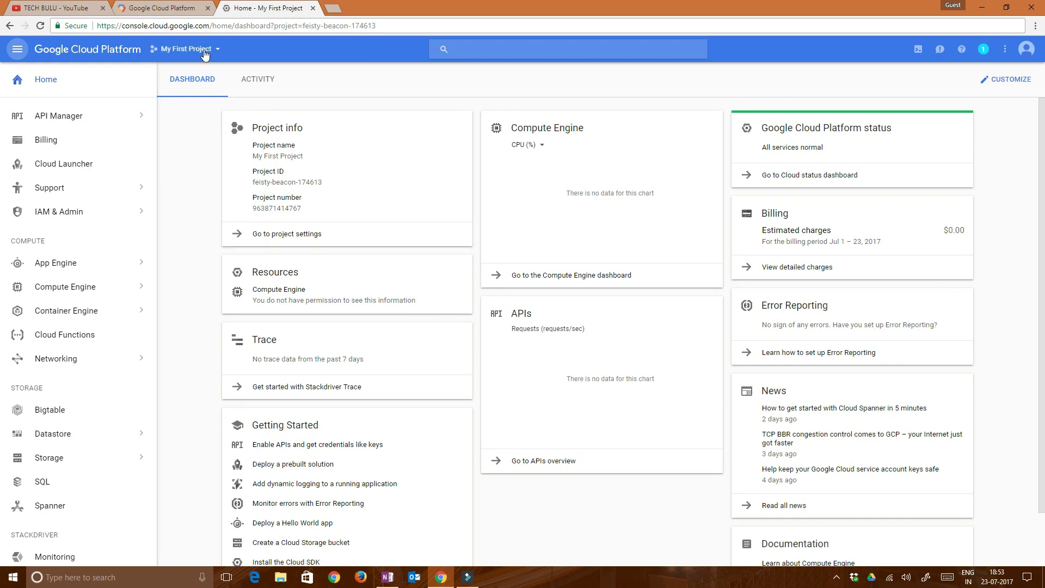
Create a new project named "First Project".
{"action": "left_click", "coordinate": [205, 53]}
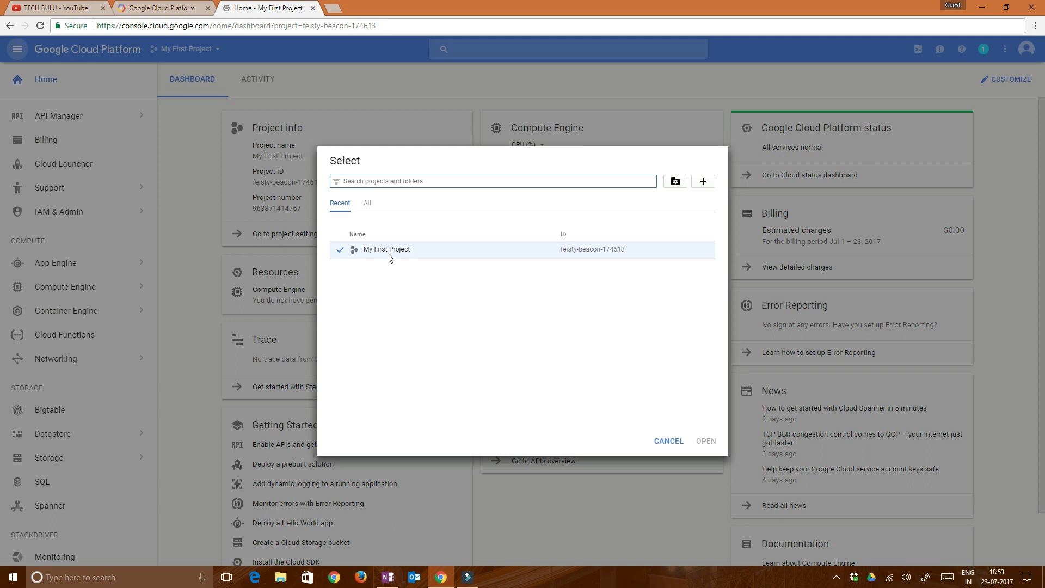
{"action": "left_click", "coordinate": [704, 183]}
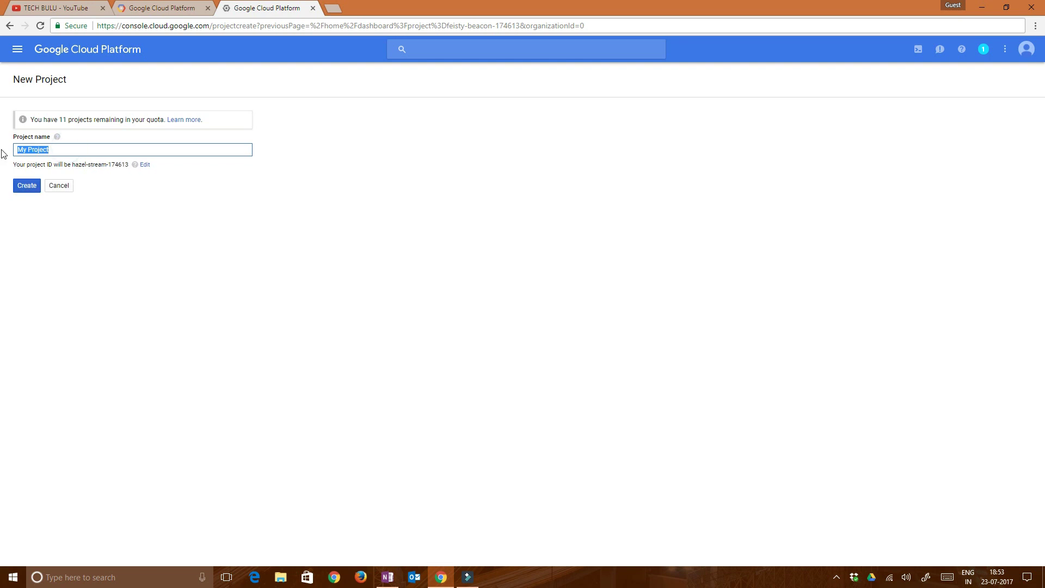
{"action": "type", "text": "First Project"}
{"action": "left_click", "coordinate": [24, 187]}
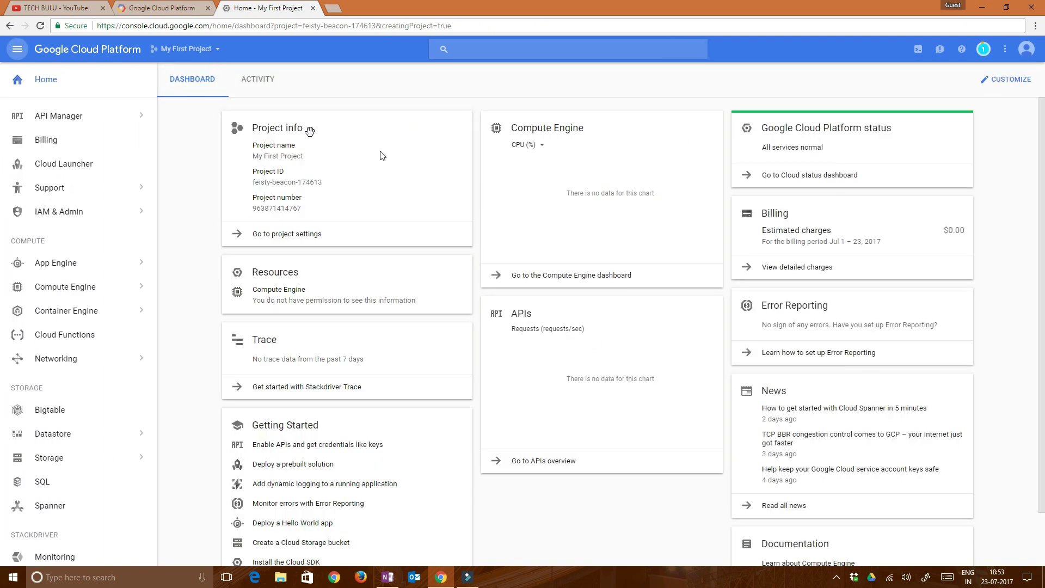
Check the project creation notifications and switch the console to First Project.
{"action": "left_click", "coordinate": [982, 52]}
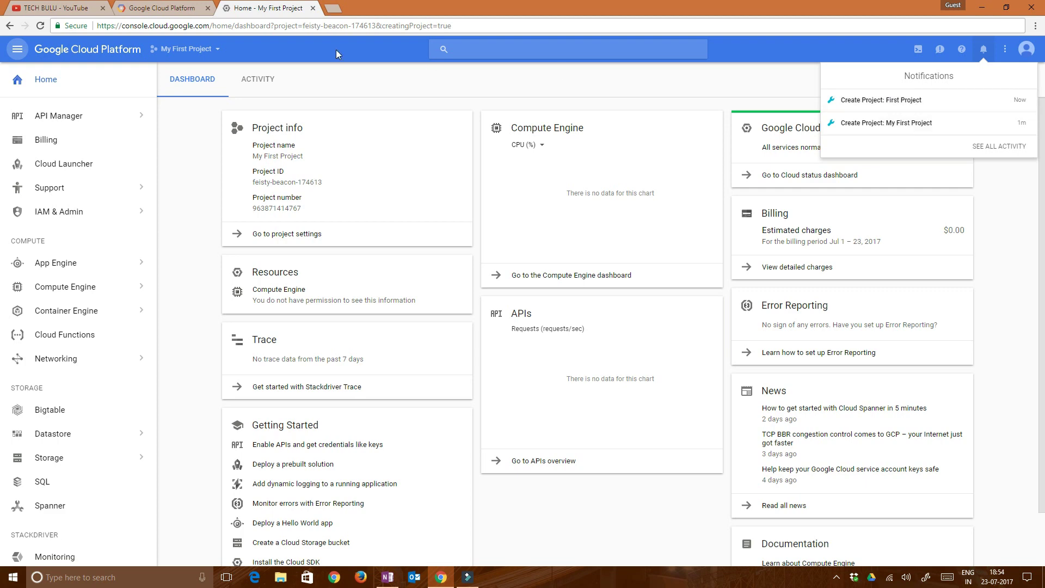
{"action": "left_click", "coordinate": [203, 53]}
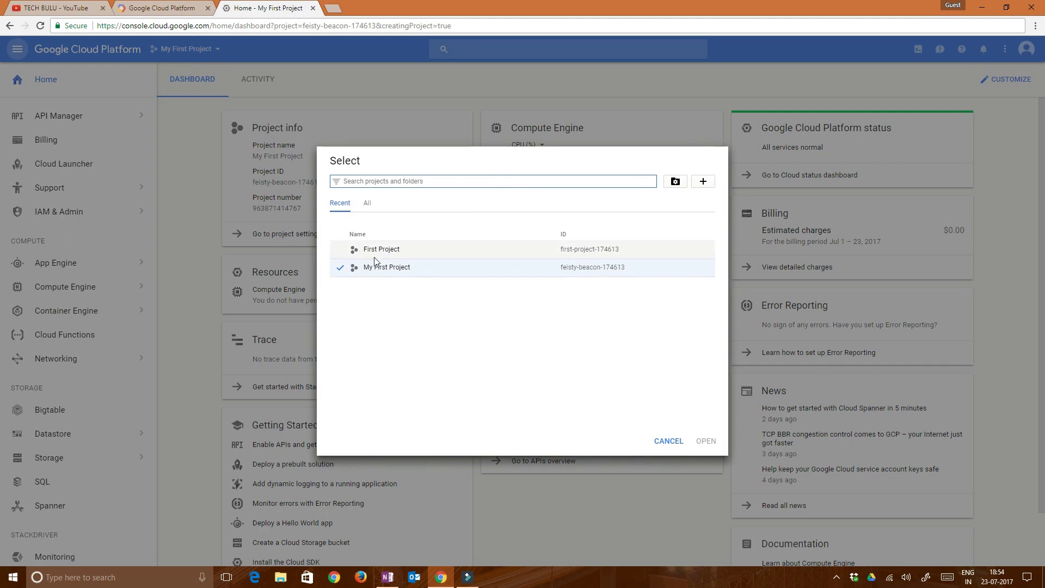
{"action": "left_click", "coordinate": [376, 251]}
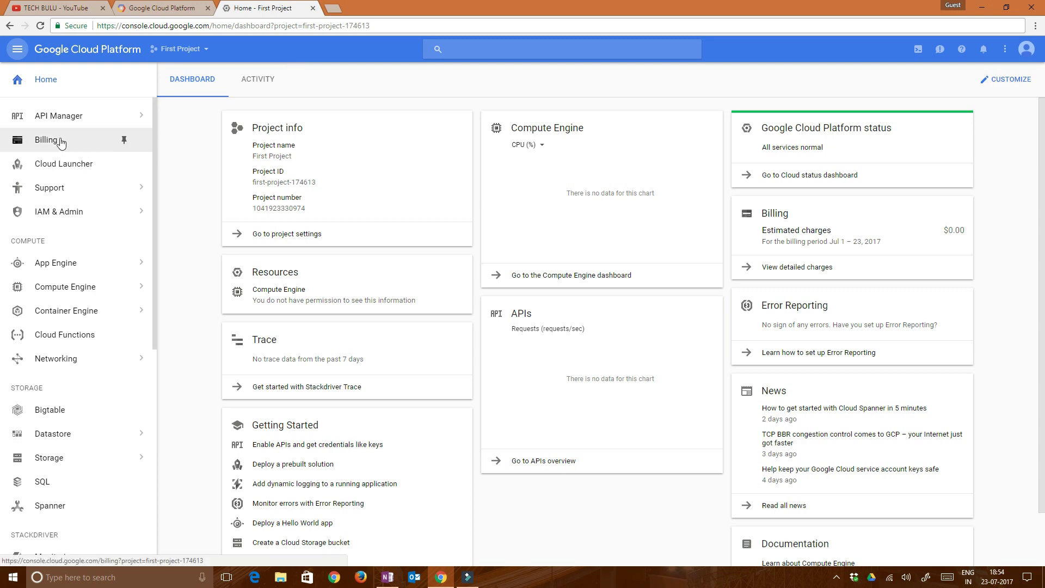
Open the billing overview for First Project and inspect the billing options available for My First Project.
{"action": "left_click", "coordinate": [33, 144]}
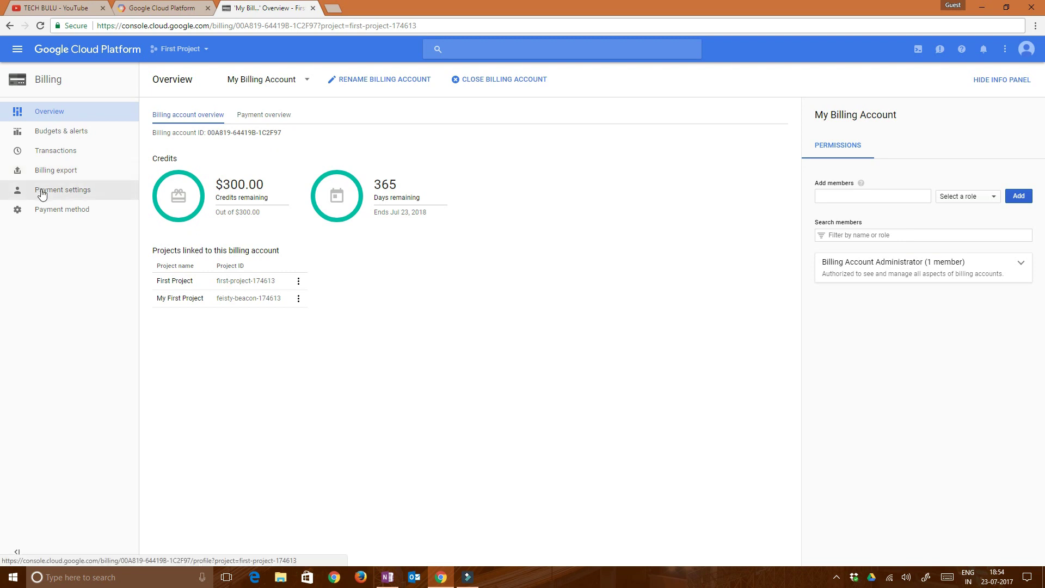
{"action": "left_click", "coordinate": [39, 211]}
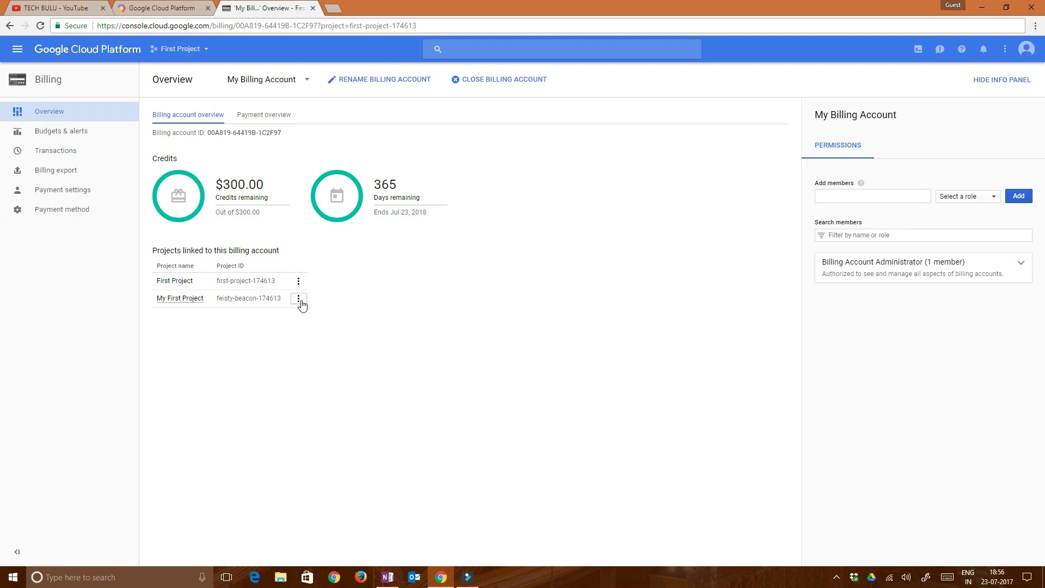
{"action": "left_click", "coordinate": [298, 298]}
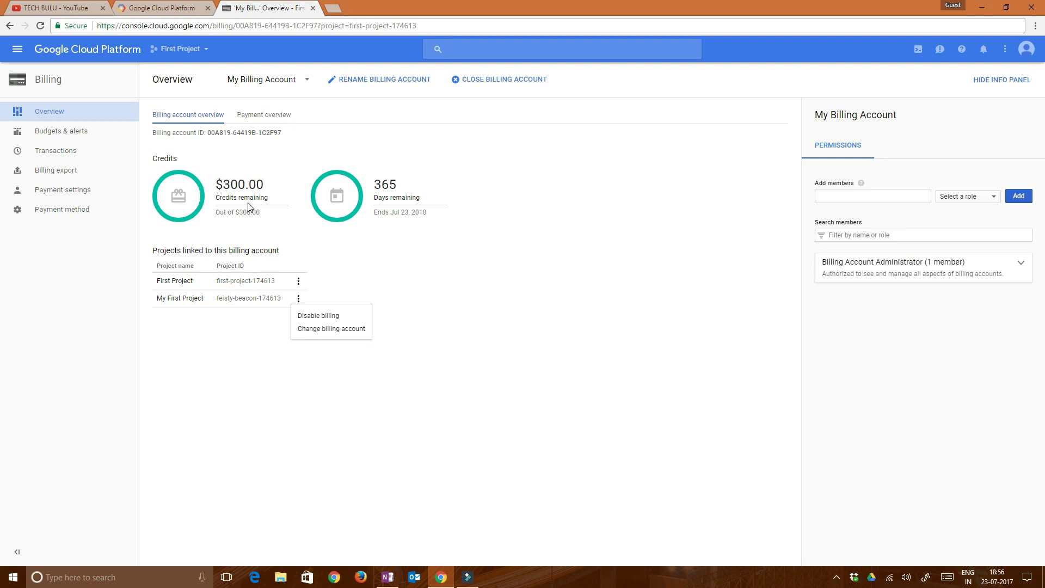
{"action": "left_click", "coordinate": [487, 281]}
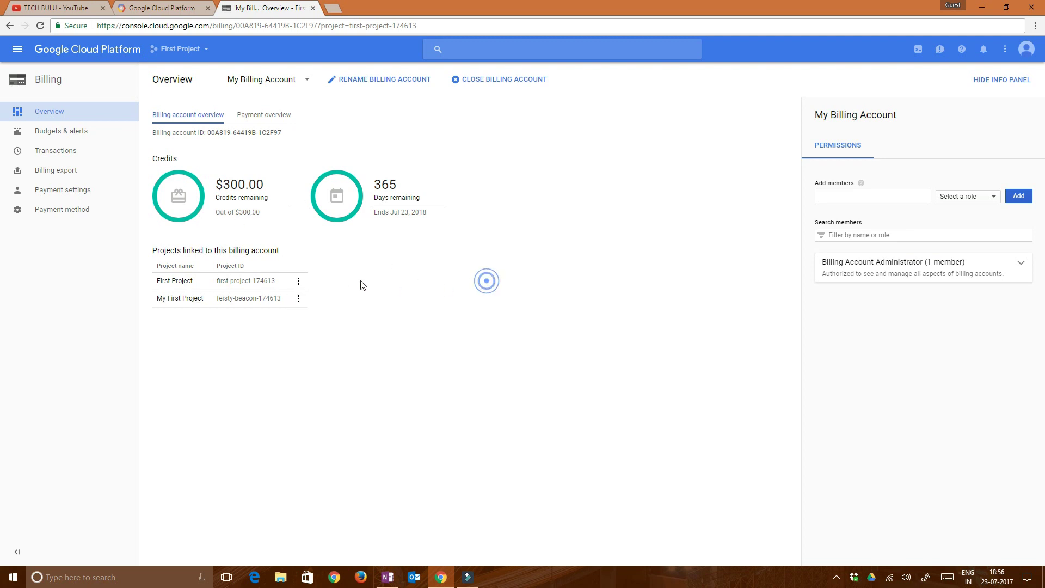
Inspect the billing options available for First Project in the billing account overview.
{"action": "left_click", "coordinate": [298, 281]}
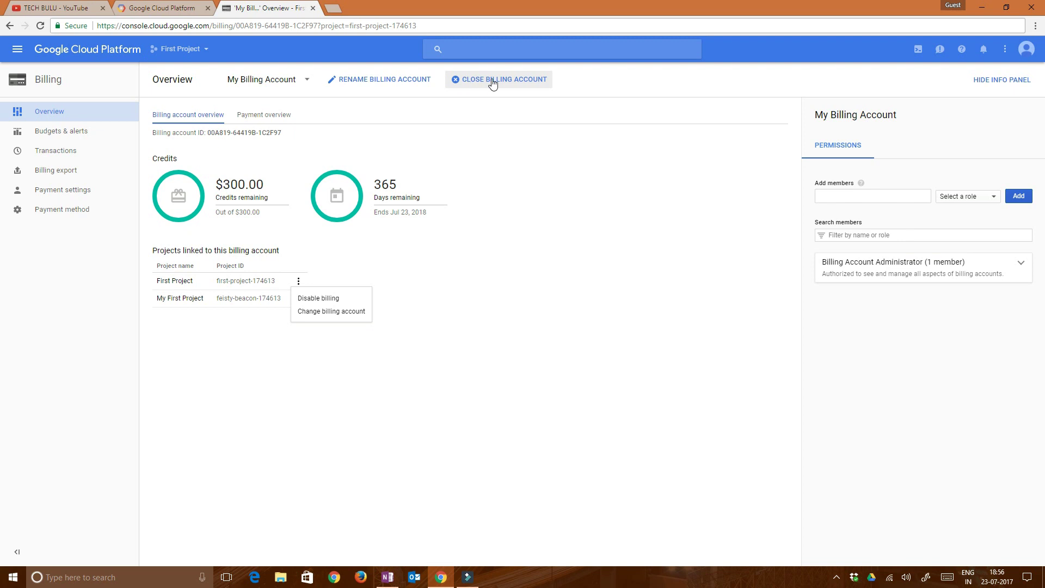
{"action": "left_click", "coordinate": [482, 290]}
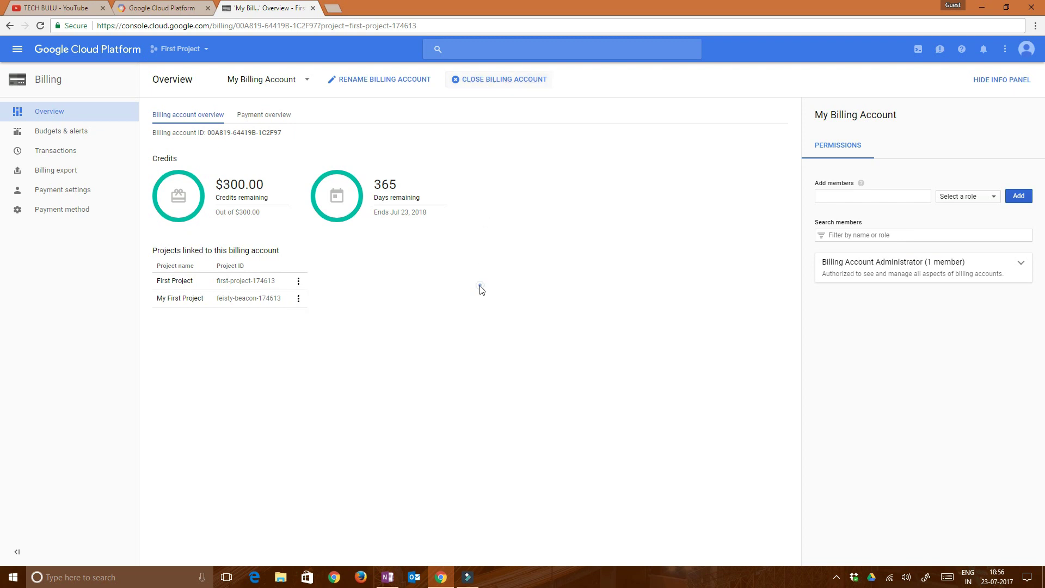
{"action": "left_click", "coordinate": [299, 283]}
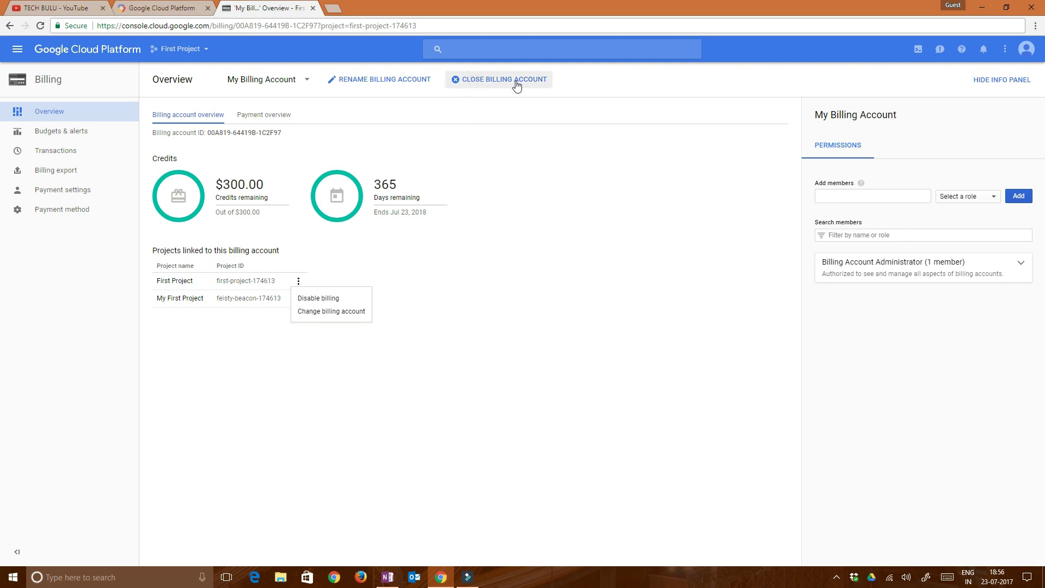
{"action": "left_click", "coordinate": [512, 207]}
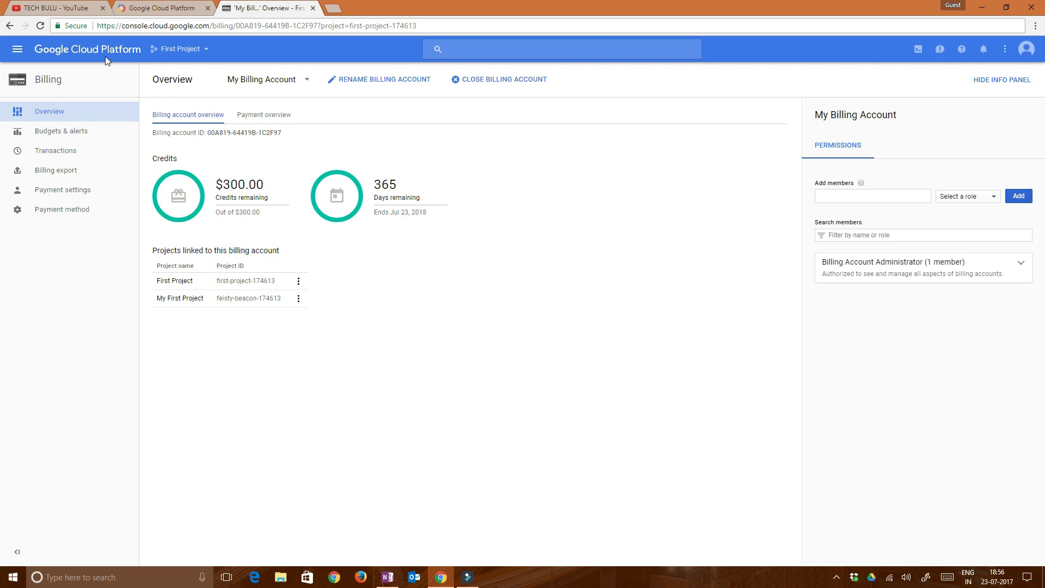
Return to the First Project home dashboard and open the VM instances page of Compute Engine.
{"action": "left_click", "coordinate": [16, 51]}
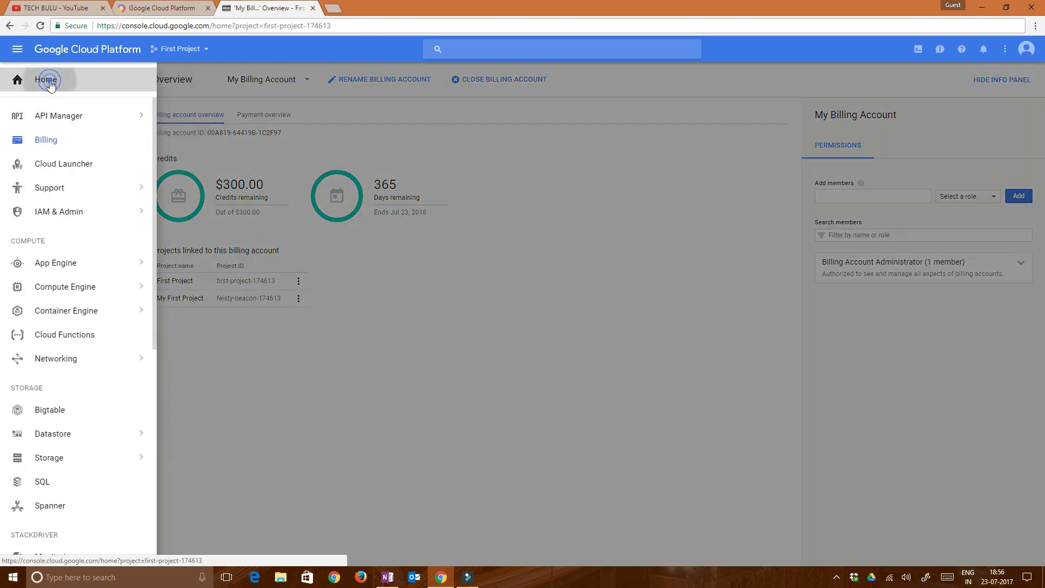
{"action": "left_click", "coordinate": [50, 83]}
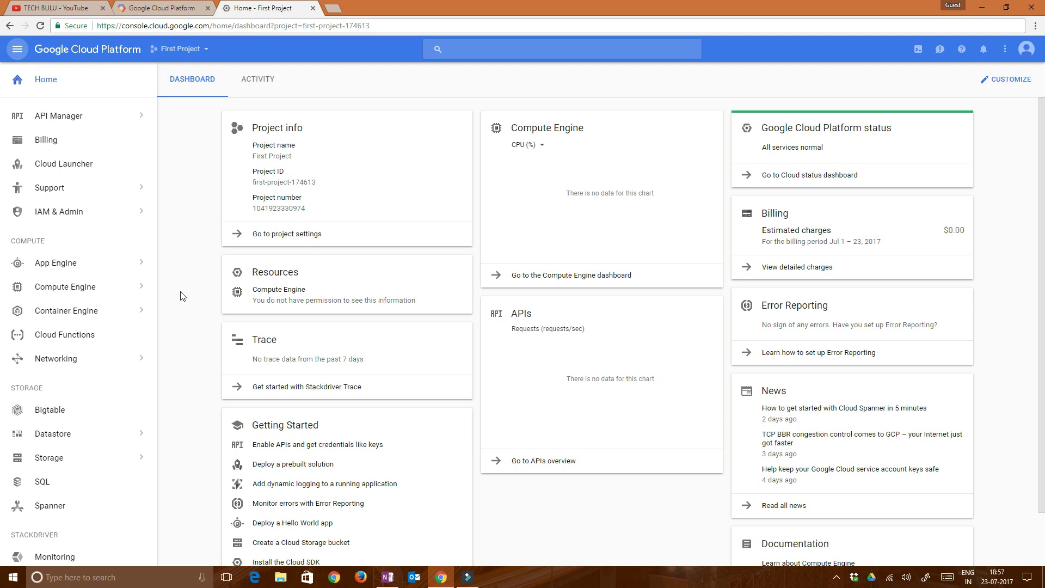
{"action": "mouse_move", "coordinate": [77, 289]}
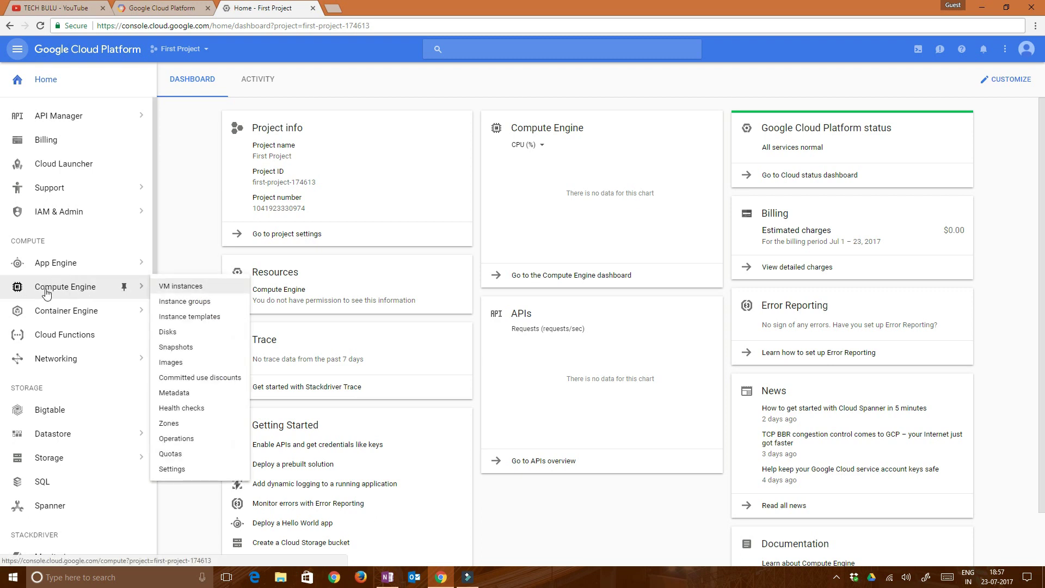
{"action": "left_click", "coordinate": [189, 289]}
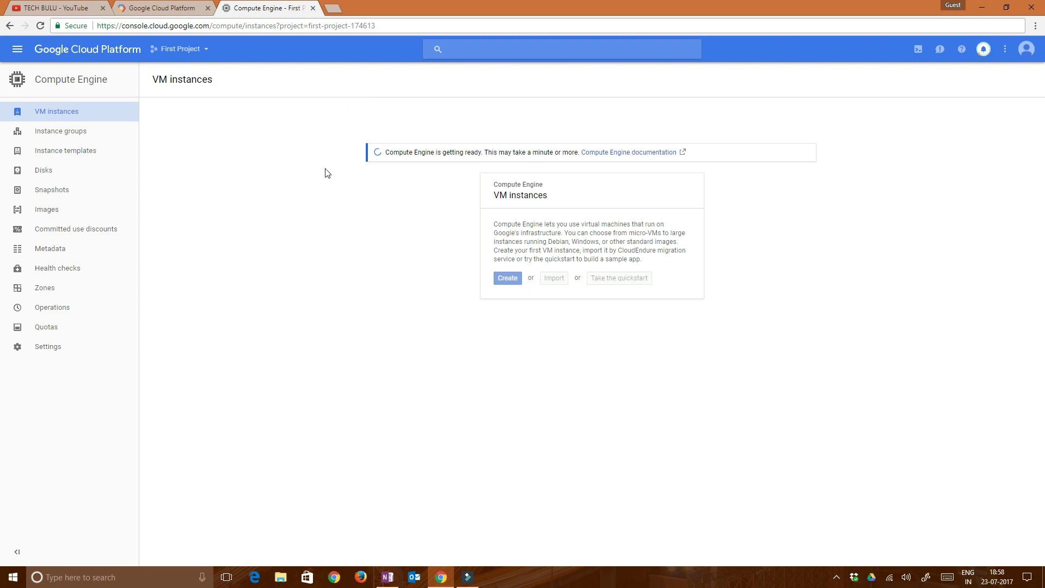
Open Cloud Launcher and browse its solution categories, including virtual machines, operating systems, databases and Blog & CMS.
{"action": "left_click", "coordinate": [18, 49]}
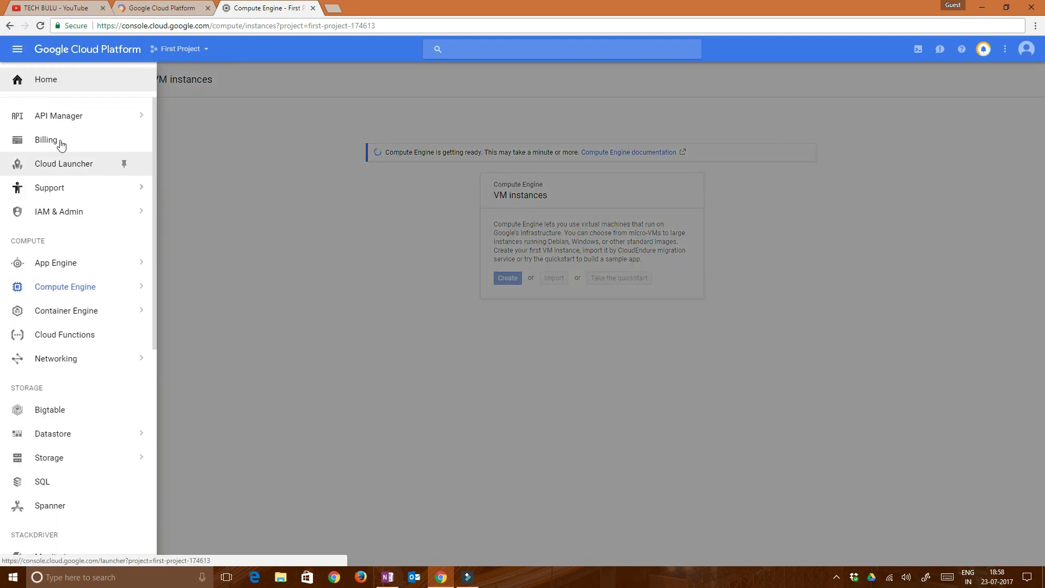
{"action": "left_click", "coordinate": [87, 172]}
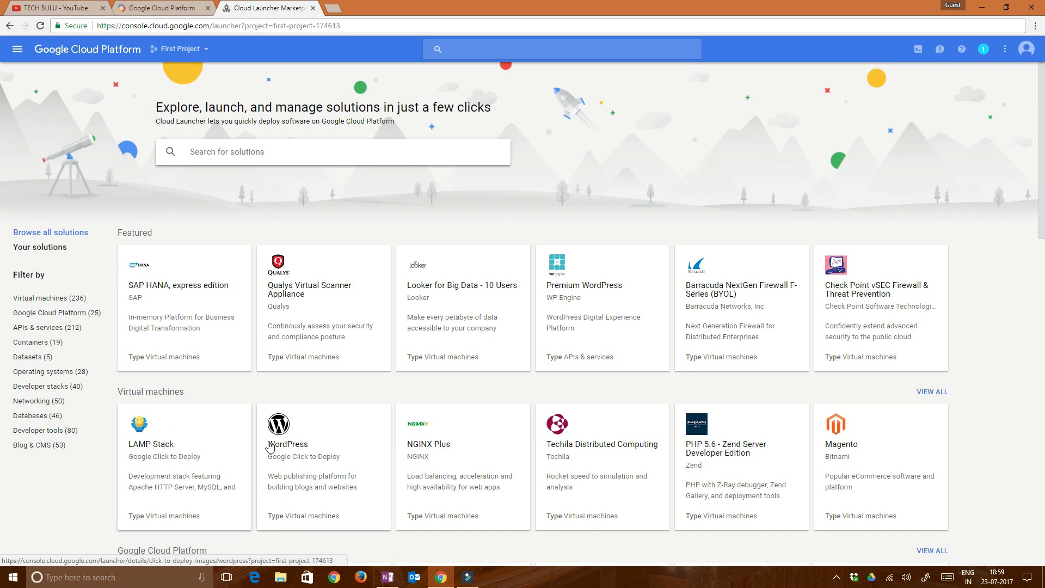
{"action": "scroll", "coordinate": [881, 452], "scroll_direction": "down", "scroll_amount": 5}
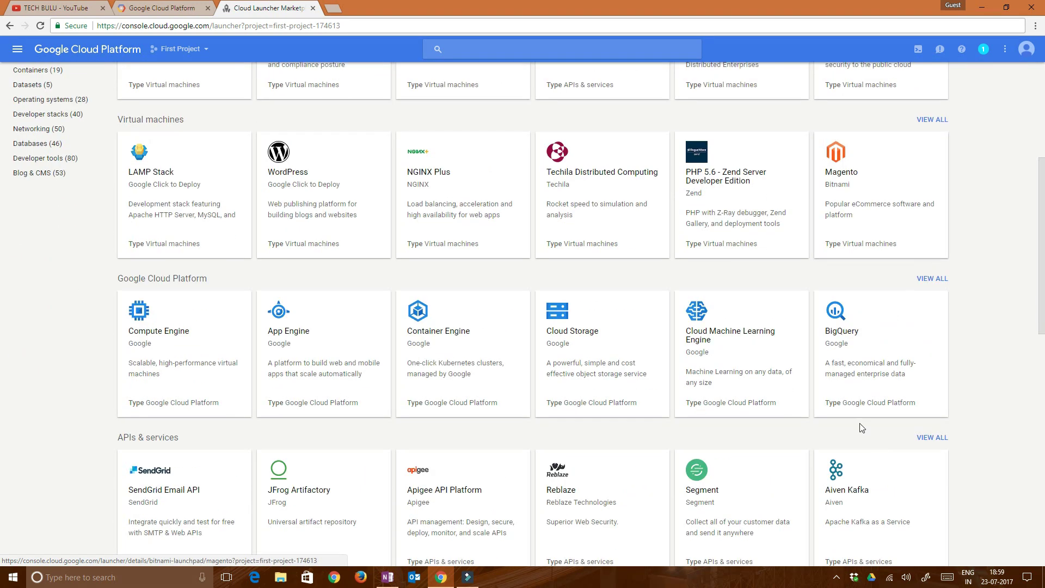
{"action": "scroll", "coordinate": [234, 489], "scroll_direction": "down", "scroll_amount": 4}
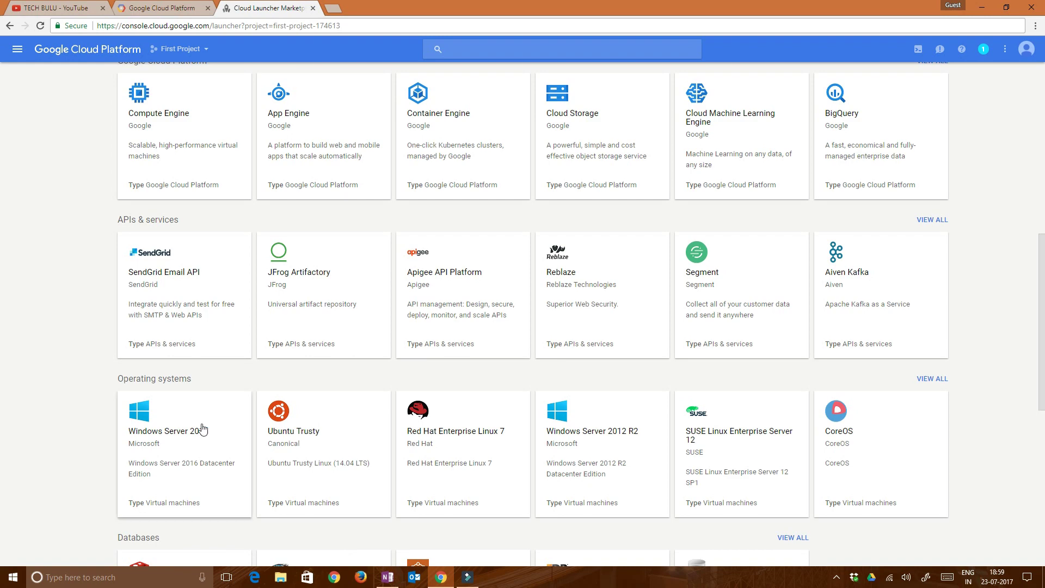
{"action": "scroll", "coordinate": [490, 468], "scroll_direction": "down", "scroll_amount": 2}
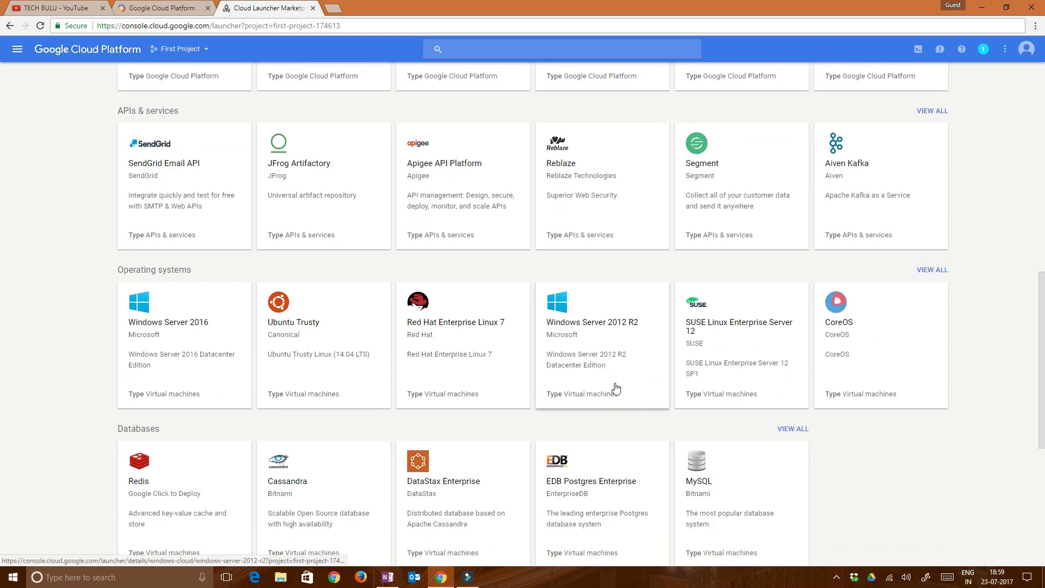
{"action": "scroll", "coordinate": [550, 386], "scroll_direction": "down", "scroll_amount": 5}
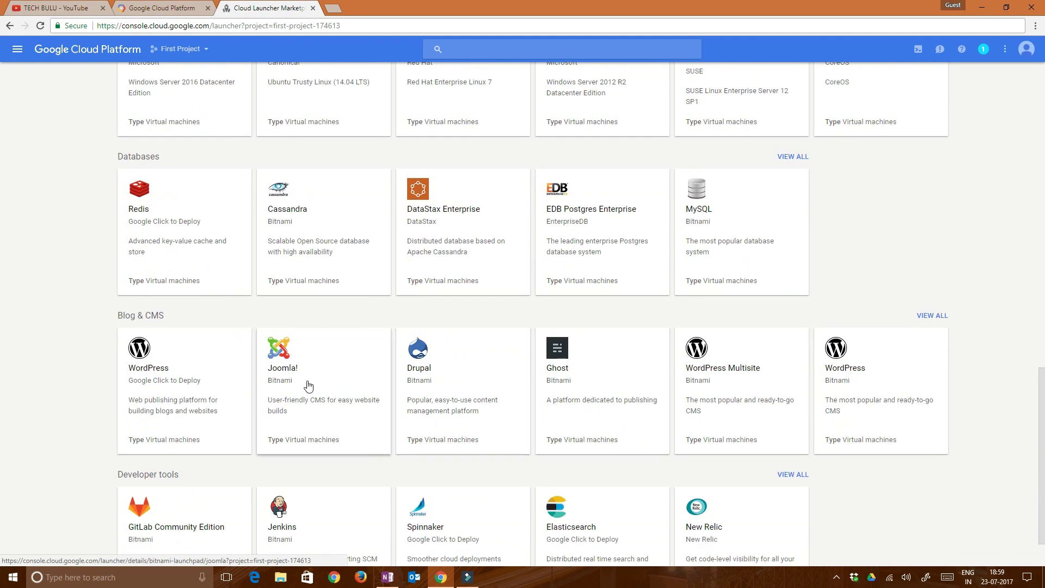
{"action": "scroll", "coordinate": [308, 386], "scroll_direction": "up", "scroll_amount": 16}
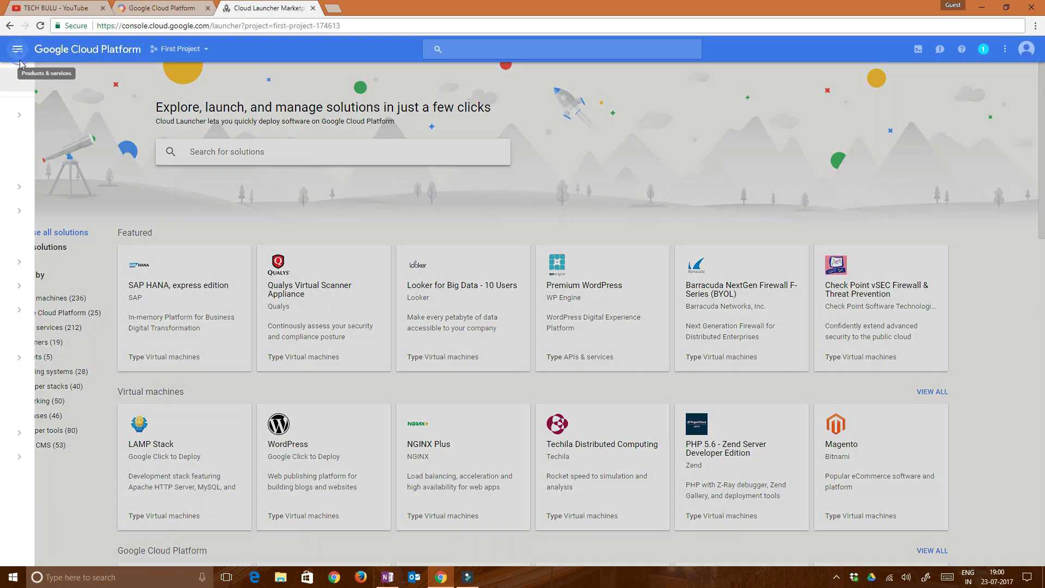
{"action": "left_click", "coordinate": [18, 49]}
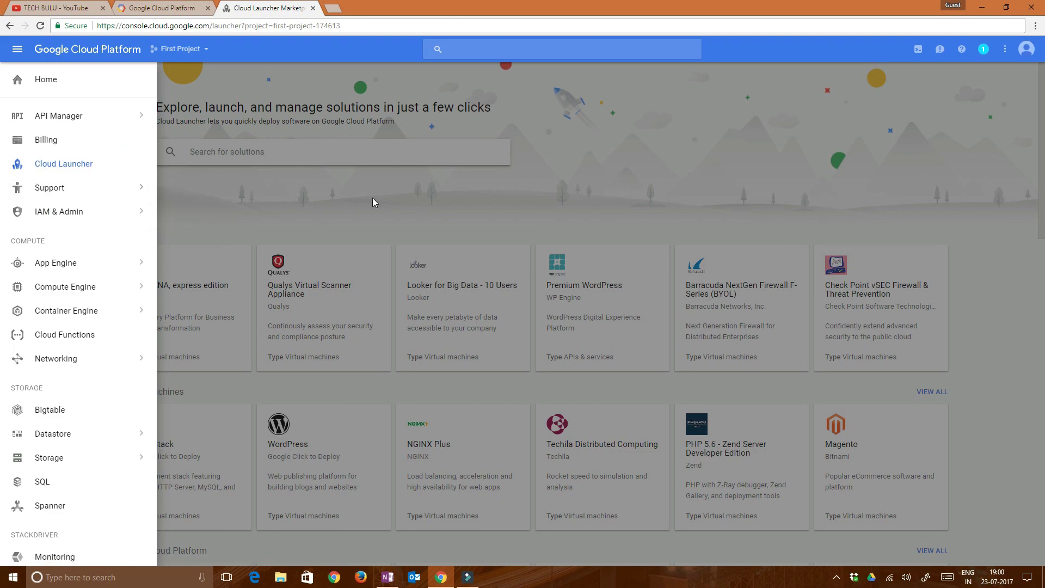
{"action": "left_click", "coordinate": [350, 217]}
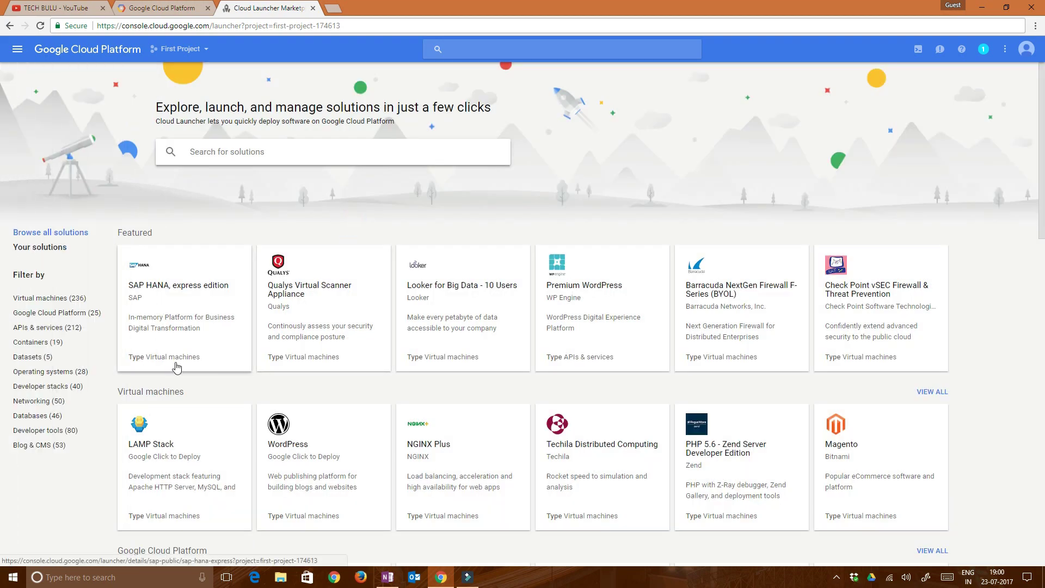
{"action": "scroll", "coordinate": [177, 368], "scroll_direction": "down", "scroll_amount": 8}
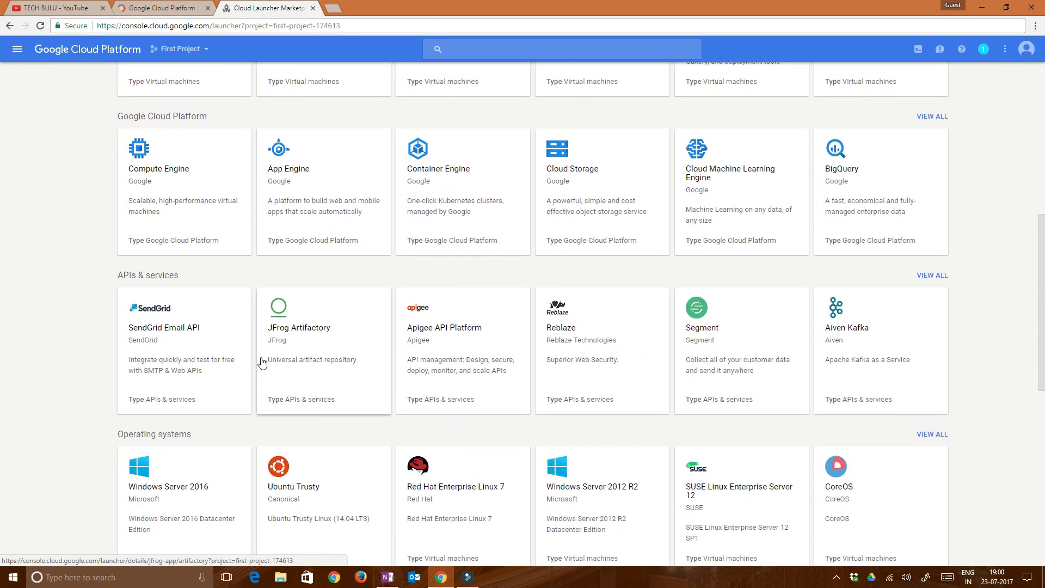
Search the Cloud Launcher solutions for "windows".
{"action": "scroll", "coordinate": [263, 362], "scroll_direction": "up", "scroll_amount": 8}
{"action": "left_click", "coordinate": [221, 155]}
{"action": "type", "text": "win"}
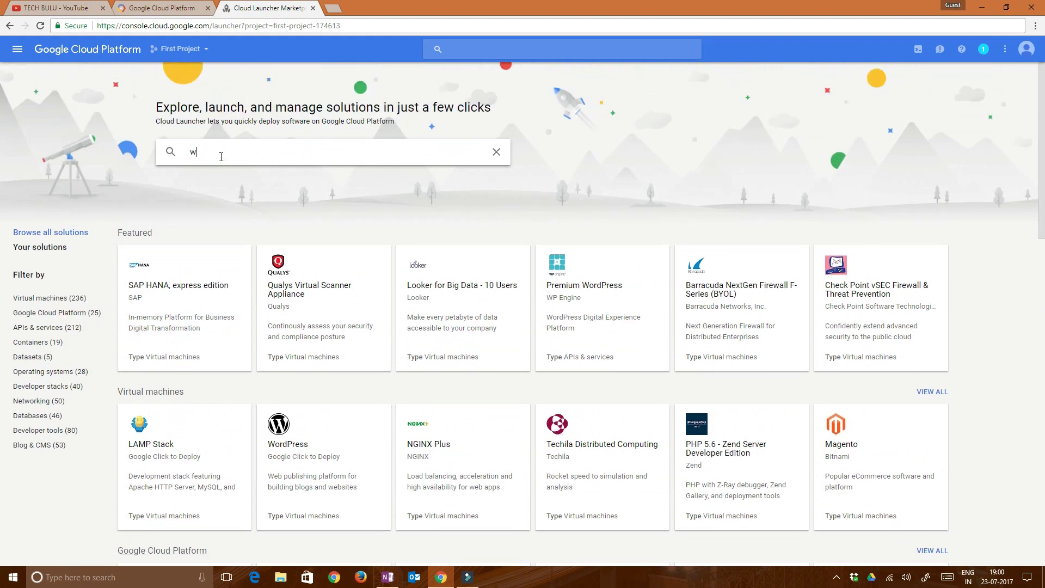
{"action": "type", "text": "dows"}
{"action": "key", "text": "Return"}
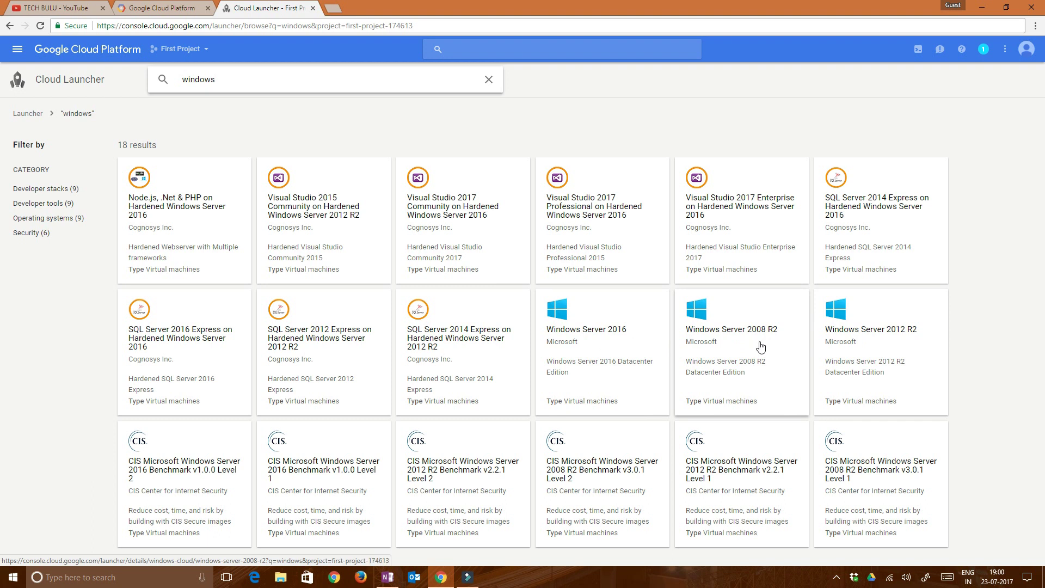
Try searching the solutions for "windows 7" and go back to the search for "windows".
{"action": "left_click", "coordinate": [271, 80]}
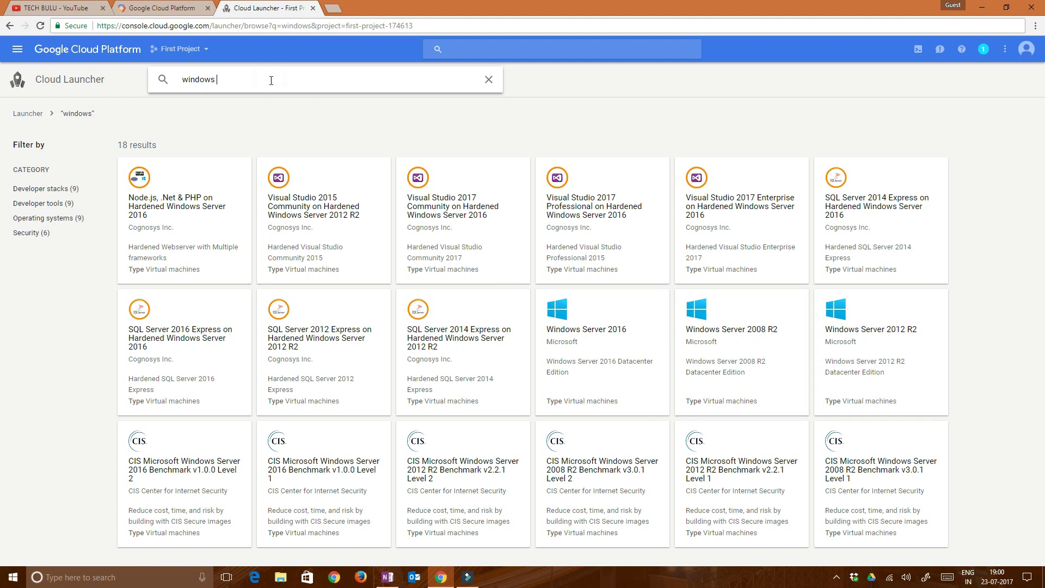
{"action": "type", "text": "7"}
{"action": "key", "text": "Return"}
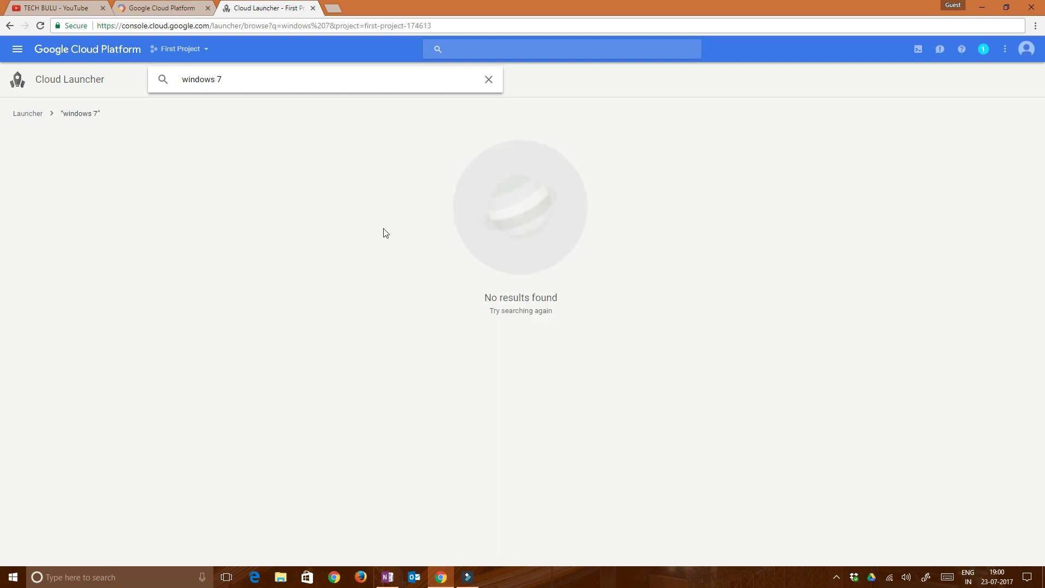
{"action": "left_click", "coordinate": [253, 79]}
{"action": "key", "text": "BackSpace"}
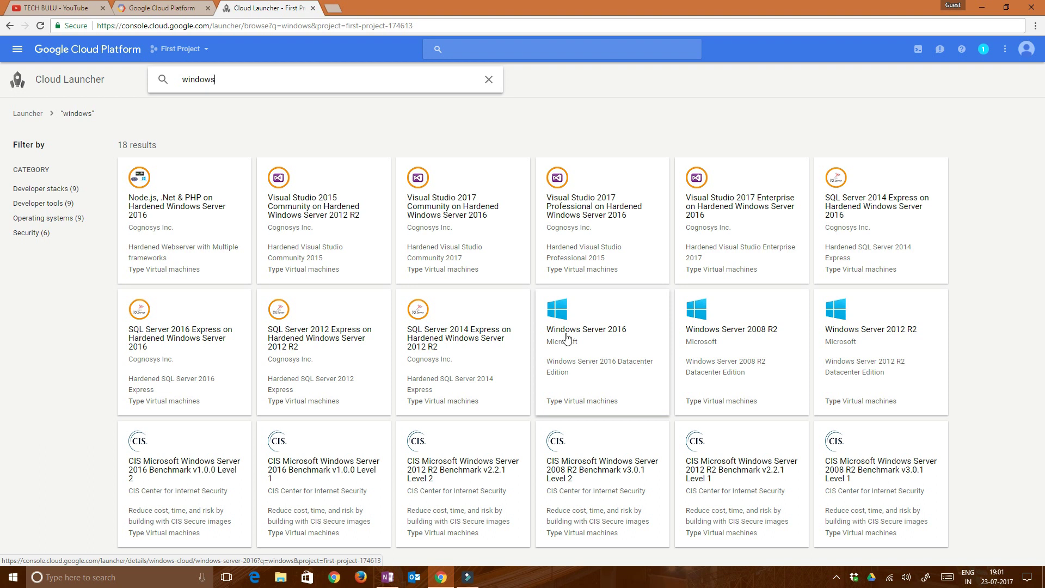
Launch the Windows Server 2008 R2 solution on Compute Engine and open the zone choices for the new VM instance.
{"action": "left_click", "coordinate": [719, 350]}
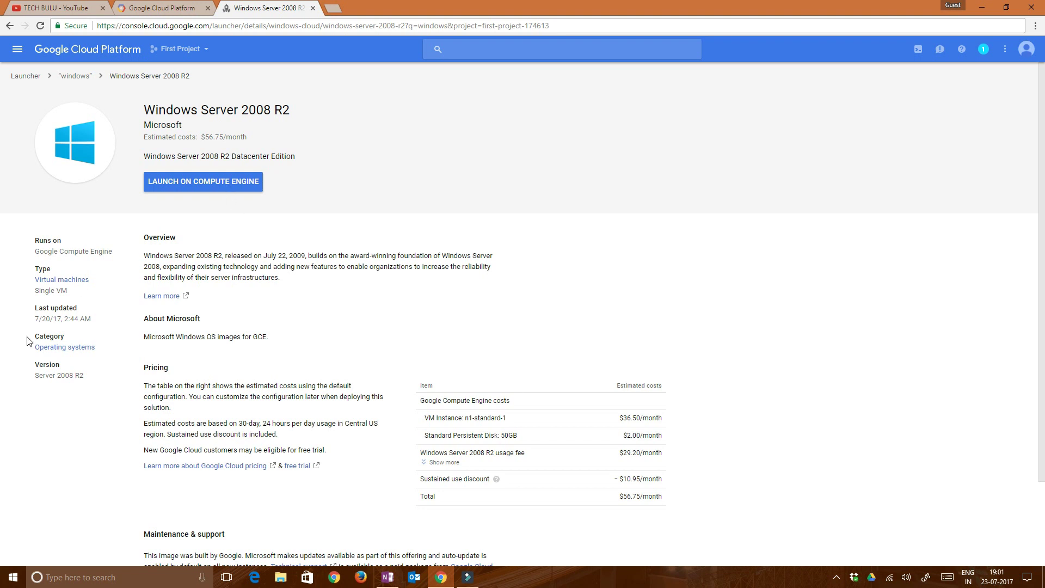
{"action": "left_click_drag", "start_coordinate": [38, 290], "coordinate": [71, 296]}
{"action": "left_click", "coordinate": [231, 182]}
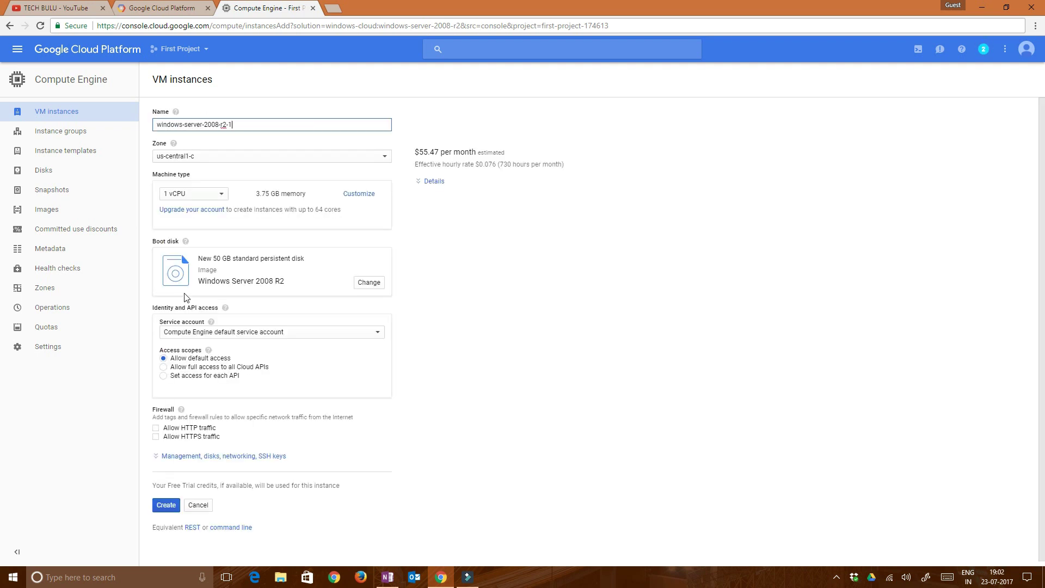
{"action": "left_click", "coordinate": [237, 121]}
{"action": "left_click", "coordinate": [217, 159]}
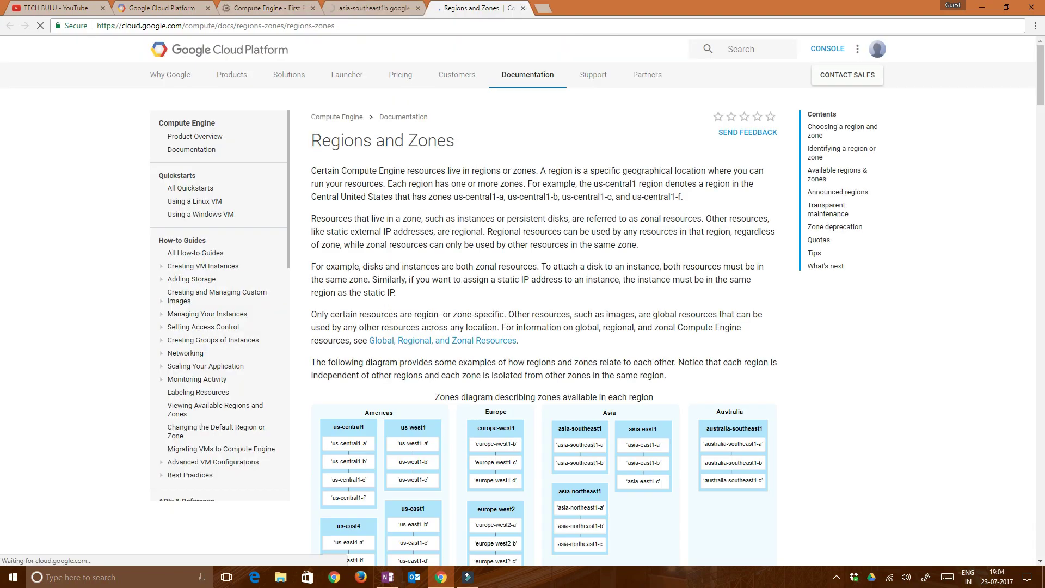
Examine the zones diagram and the available regions table in the Regions and Zones documentation, checking the location of asia-southeast1.
{"action": "scroll", "coordinate": [401, 403], "scroll_direction": "down", "scroll_amount": 3}
{"action": "scroll", "coordinate": [572, 393], "scroll_direction": "up", "scroll_amount": 1}
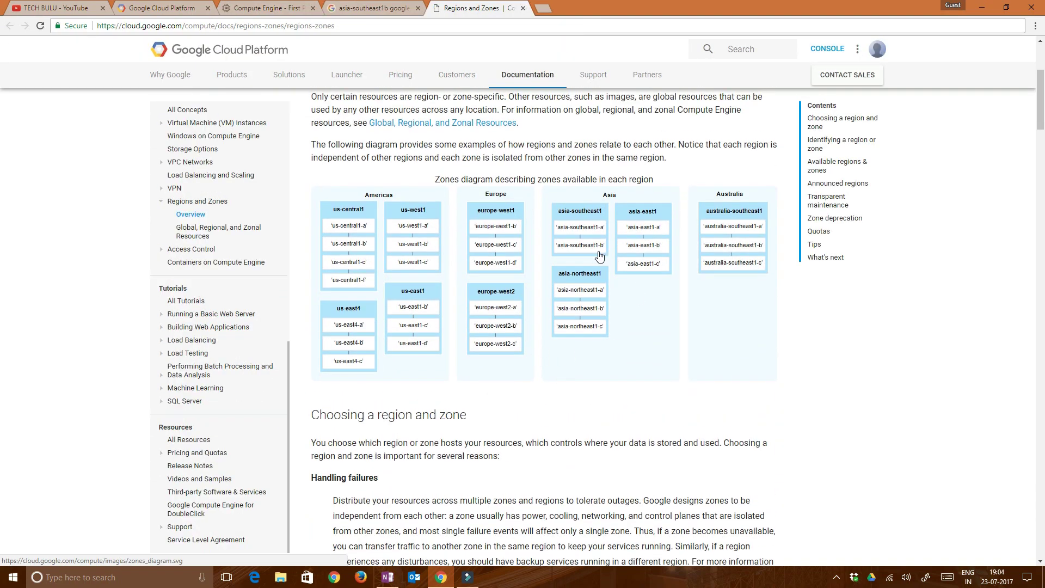
{"action": "scroll", "coordinate": [572, 394], "scroll_direction": "down", "scroll_amount": 15}
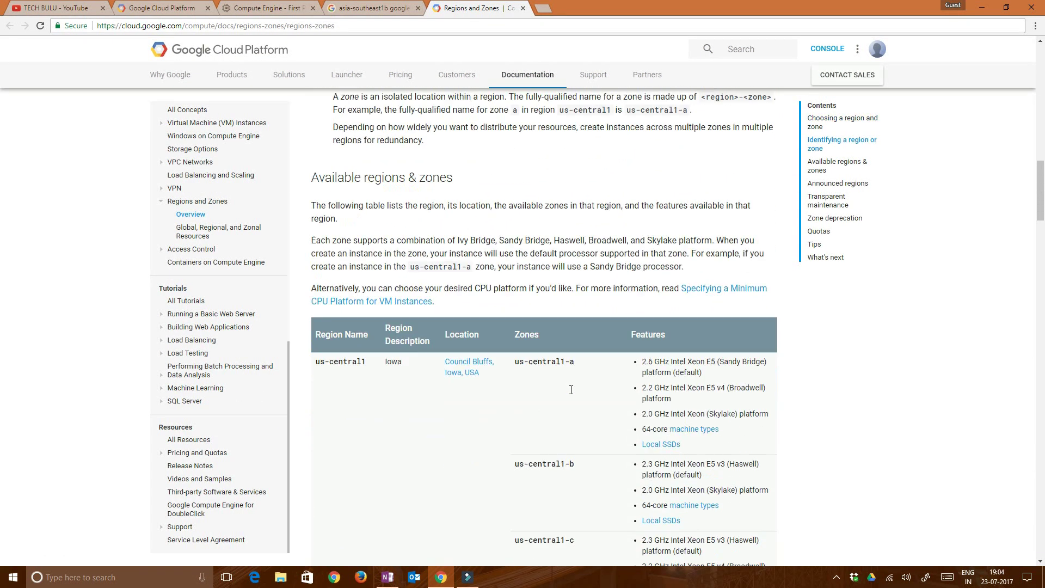
{"action": "scroll", "coordinate": [572, 394], "scroll_direction": "down", "scroll_amount": 15}
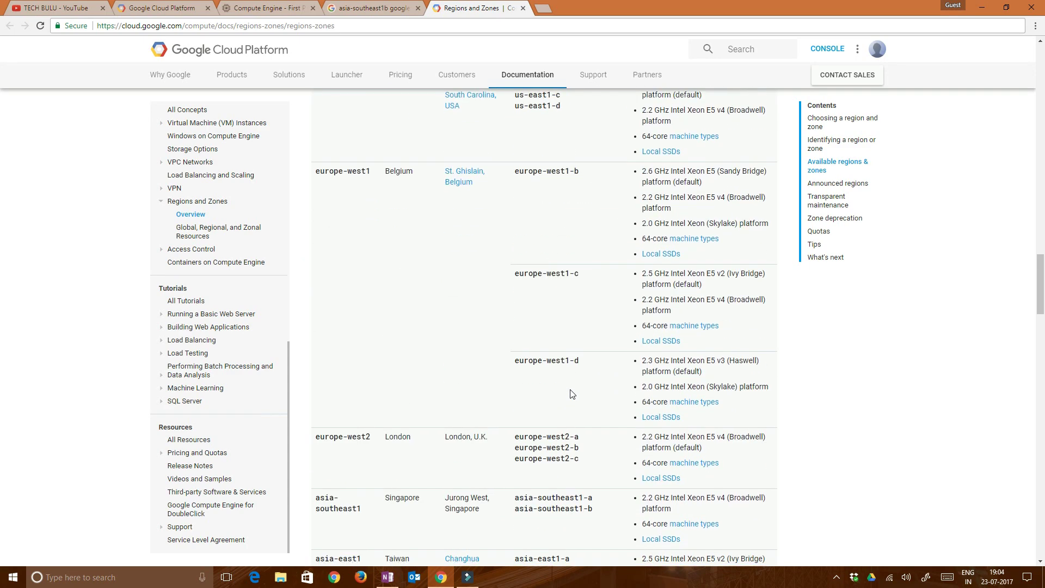
{"action": "scroll", "coordinate": [572, 393], "scroll_direction": "down", "scroll_amount": 4}
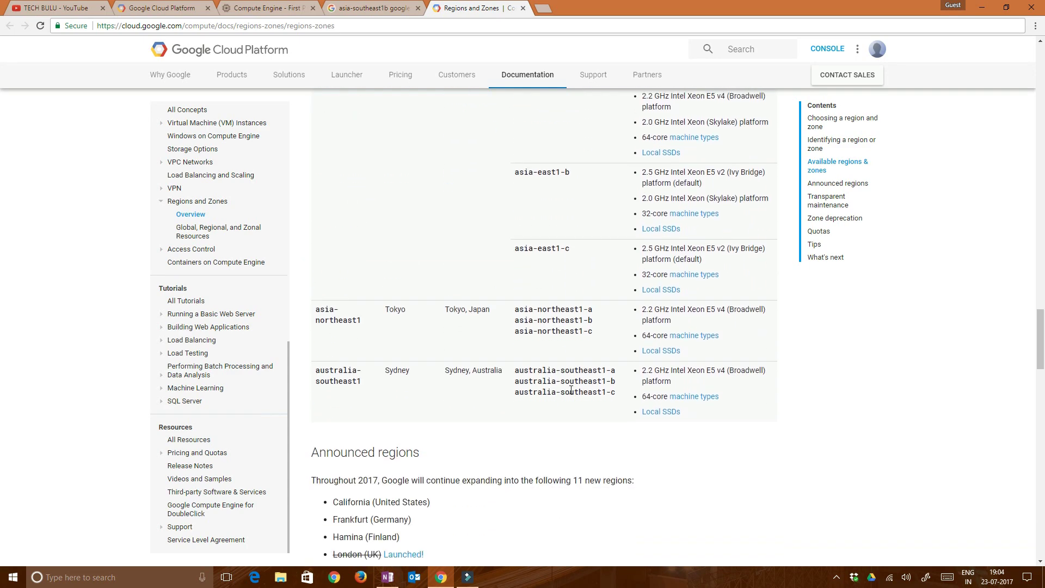
{"action": "scroll", "coordinate": [570, 391], "scroll_direction": "up", "scroll_amount": 6}
{"action": "scroll", "coordinate": [577, 420], "scroll_direction": "down", "scroll_amount": 2}
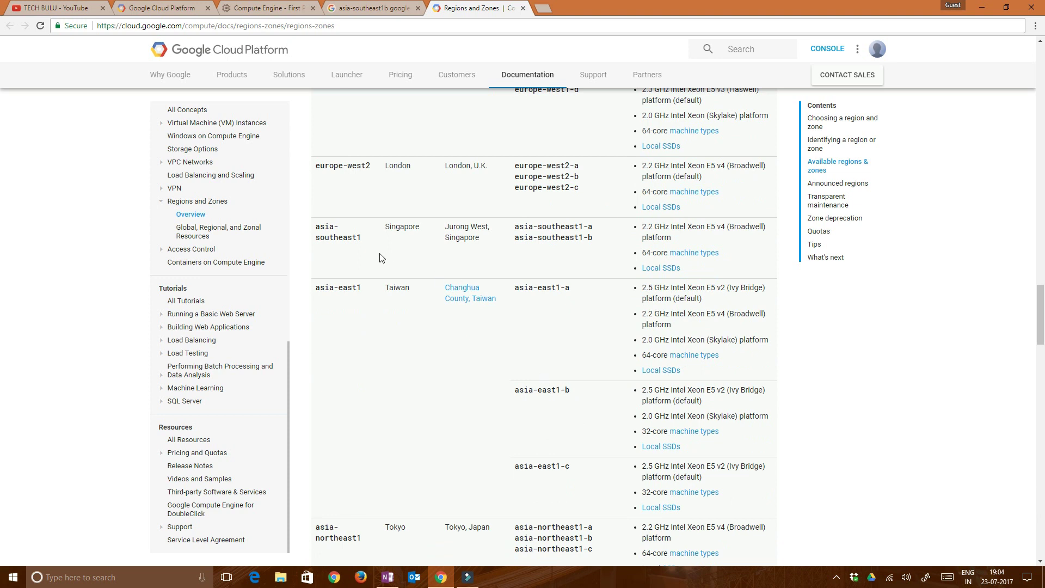
{"action": "double_click", "coordinate": [397, 227]}
{"action": "left_click_drag", "start_coordinate": [447, 227], "coordinate": [489, 249]}
{"action": "scroll", "coordinate": [427, 289], "scroll_direction": "up", "scroll_amount": 2}
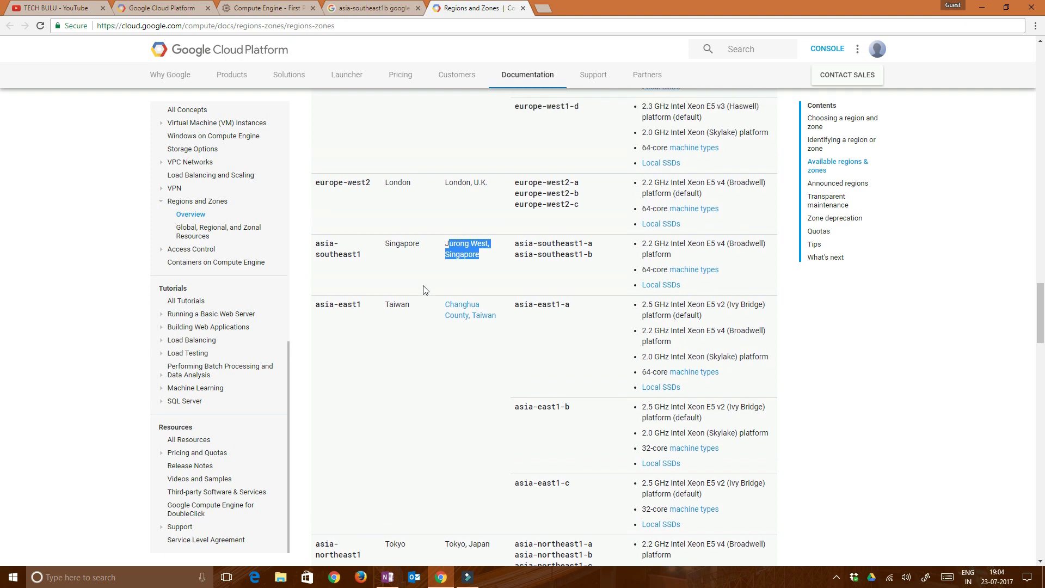
Return to the VM instance form and set the zone to asia-southeast1-a.
{"action": "left_click", "coordinate": [238, 8]}
{"action": "left_click", "coordinate": [162, 8]}
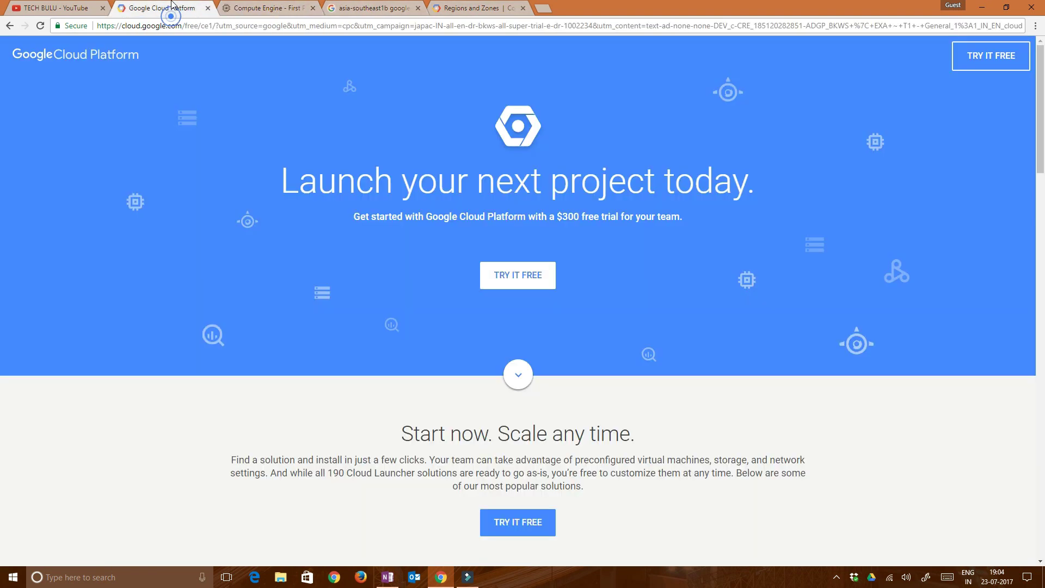
{"action": "left_click", "coordinate": [240, 8]}
{"action": "left_click", "coordinate": [216, 158]}
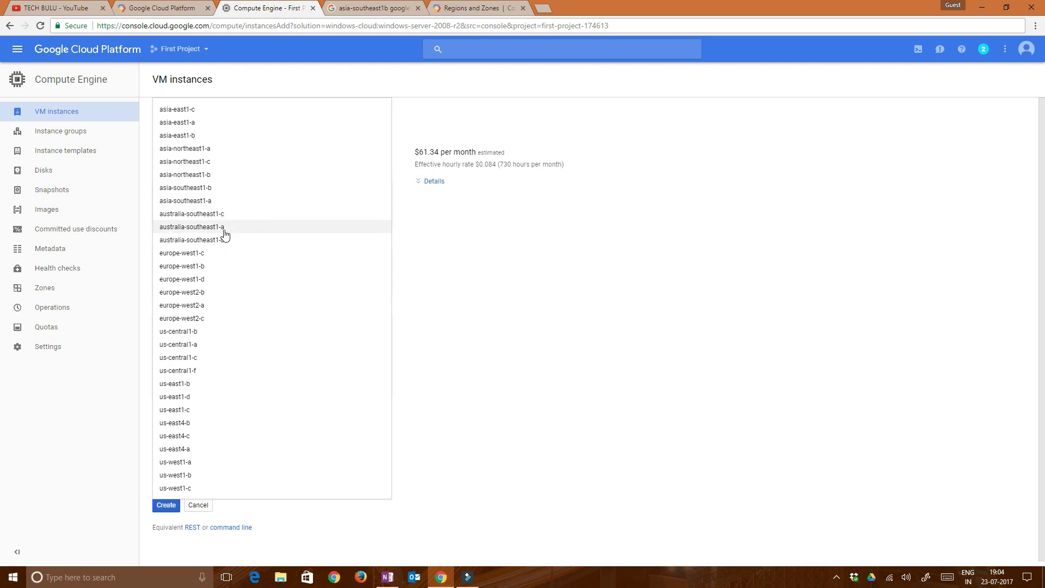
{"action": "left_click", "coordinate": [227, 201]}
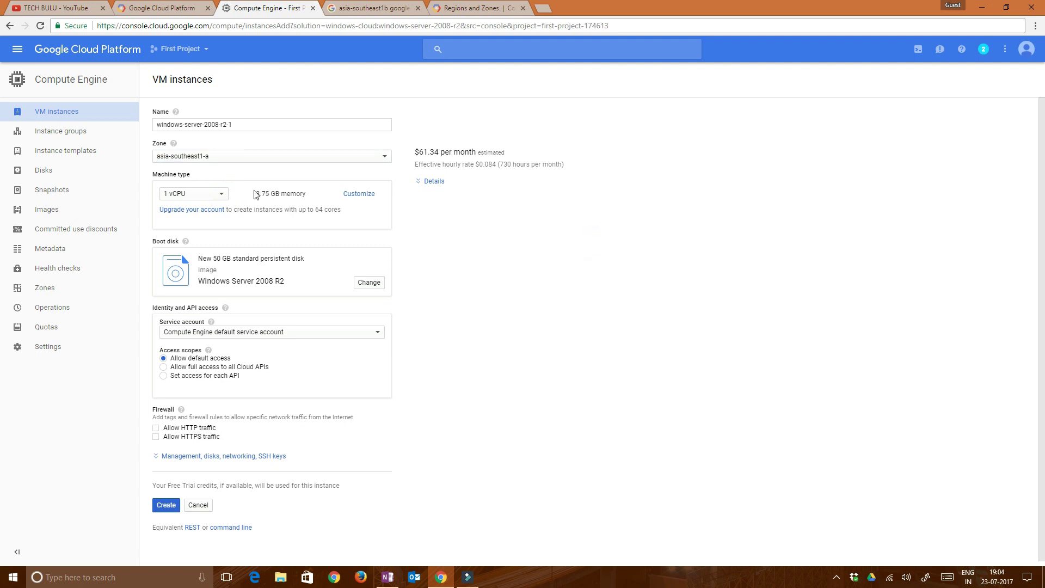
Try the small (1 shared vCPU) machine type, switch back to 1 vCPU, and check the customization options before returning to the basic view.
{"action": "left_click", "coordinate": [210, 195]}
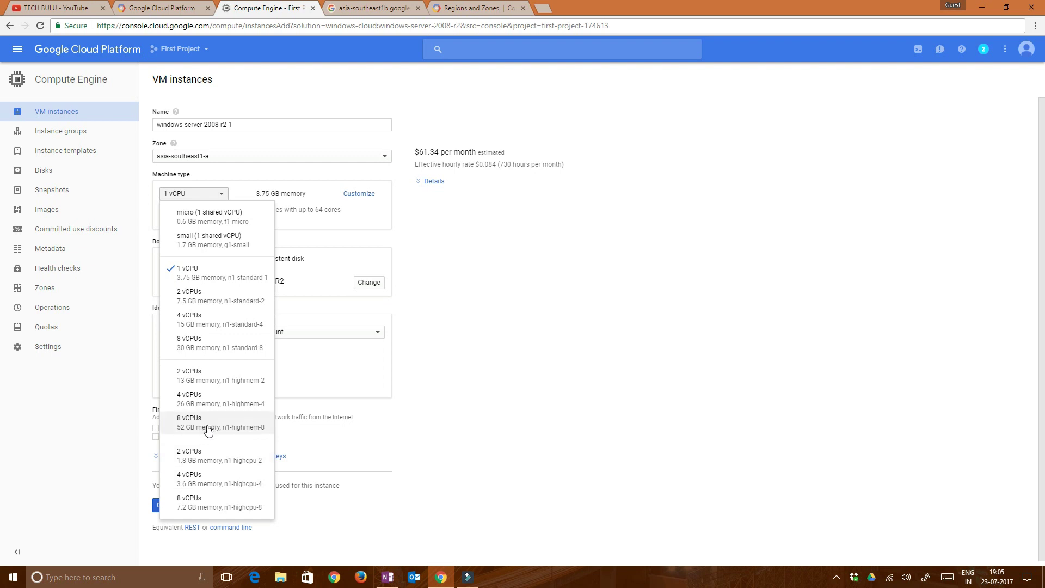
{"action": "left_click", "coordinate": [228, 246]}
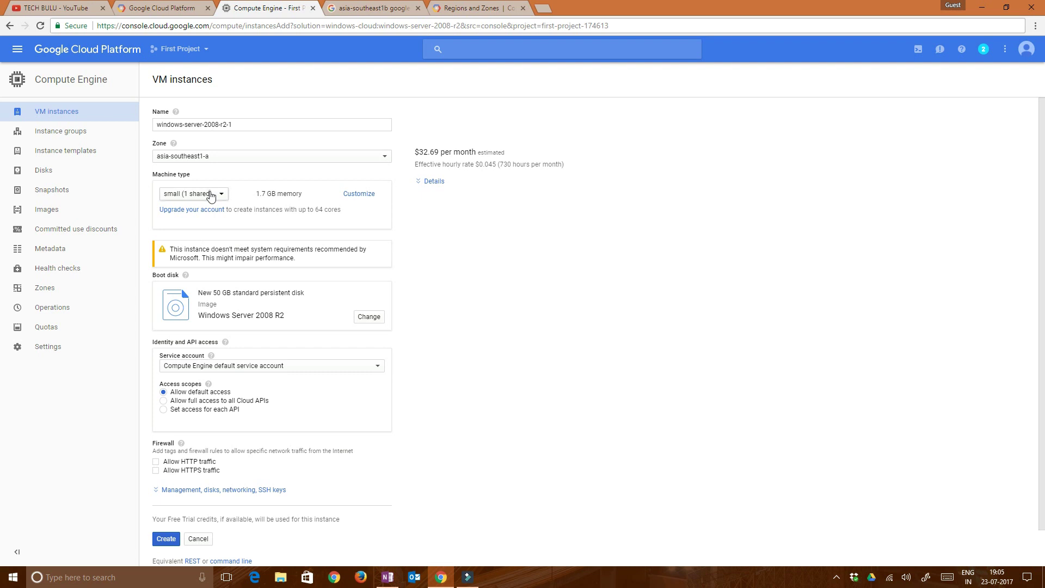
{"action": "left_click", "coordinate": [193, 194]}
{"action": "left_click", "coordinate": [197, 270]}
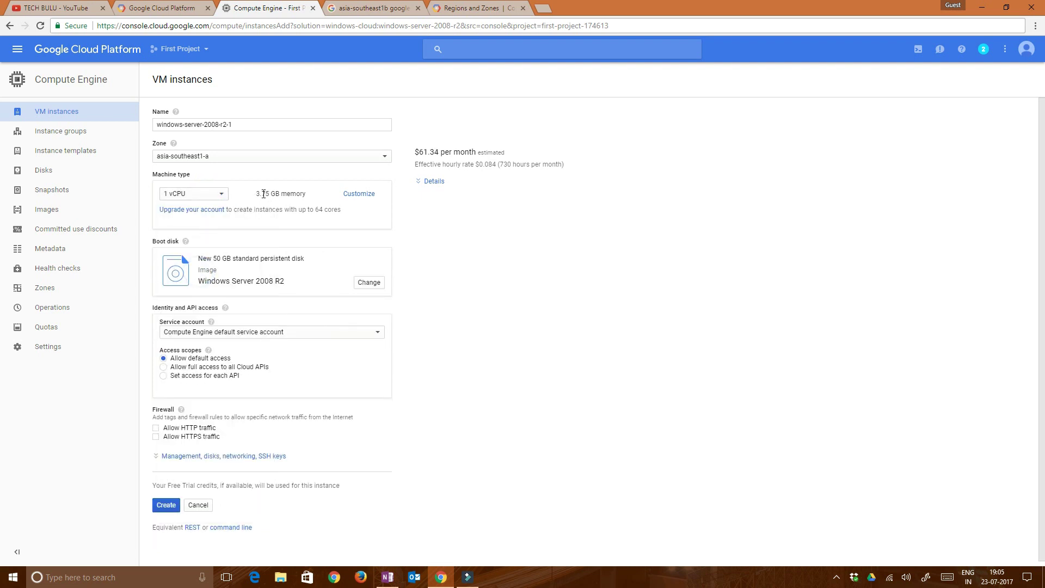
{"action": "left_click", "coordinate": [359, 194]}
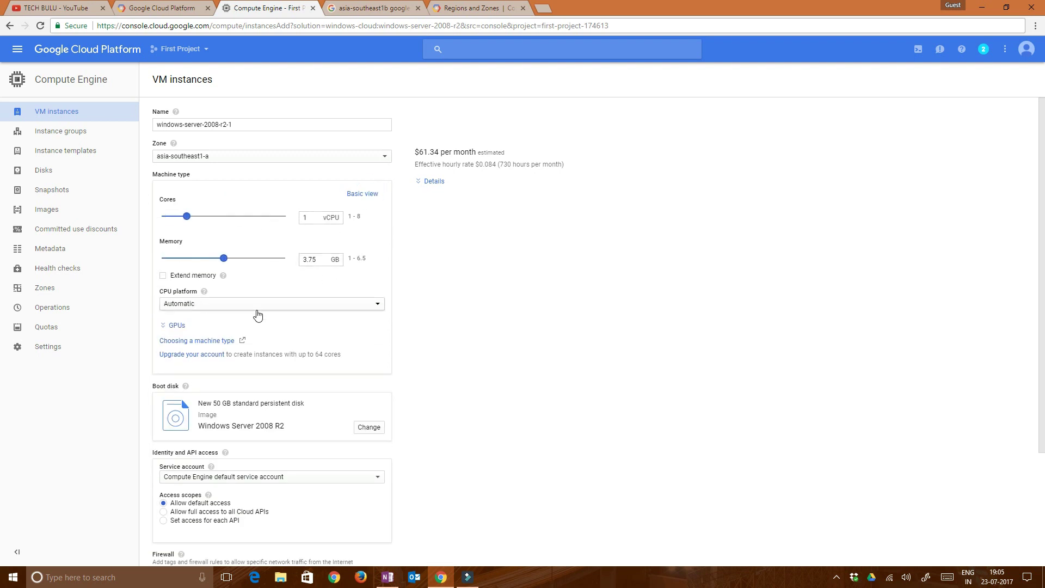
{"action": "left_click", "coordinate": [363, 193]}
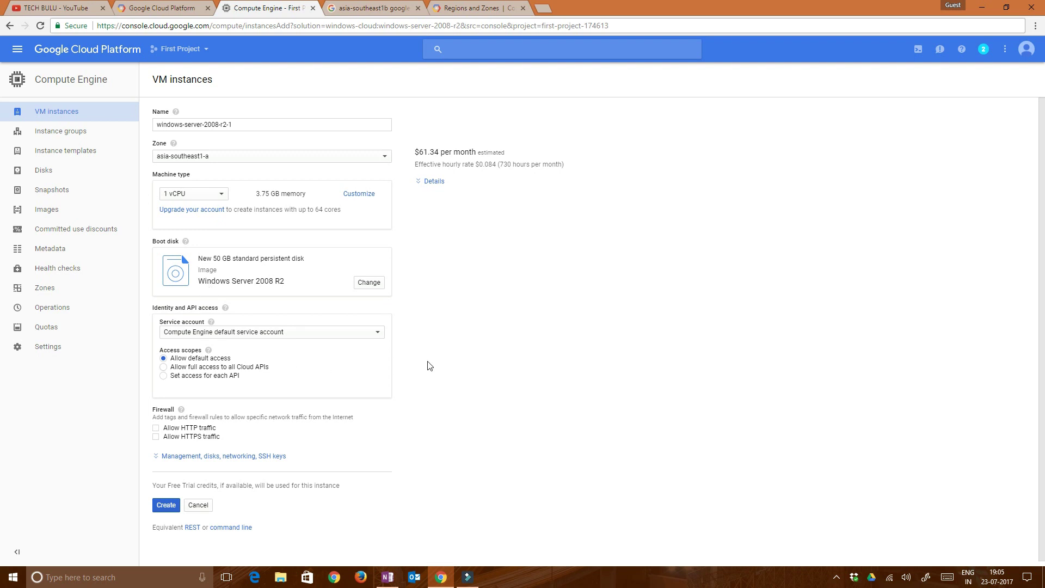
Review the estimated cost breakdown and create the windows-server-2008-r2-1 instance, checking its progress in the notifications.
{"action": "scroll", "coordinate": [461, 365], "scroll_direction": "down", "scroll_amount": 1}
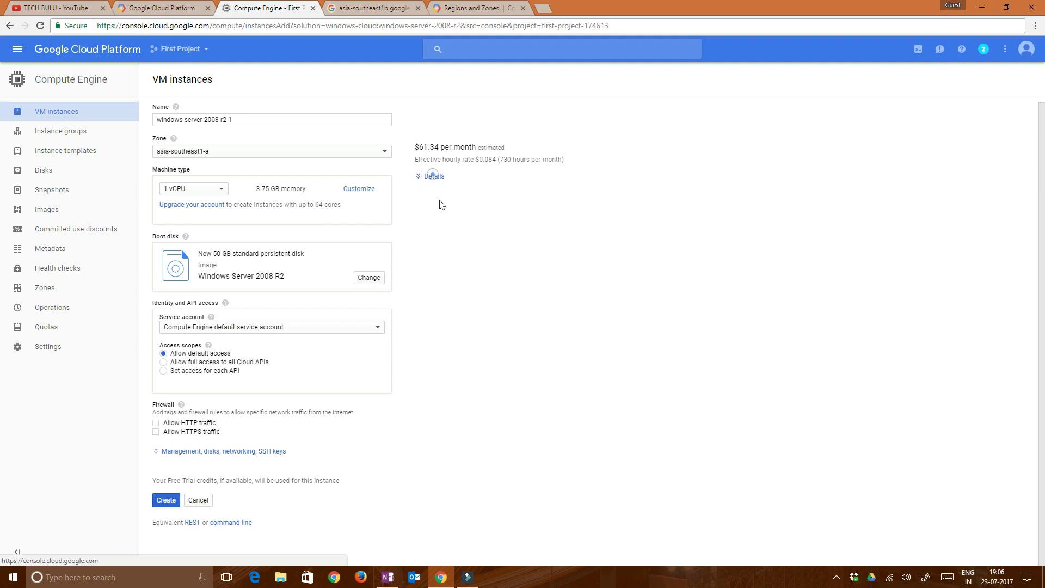
{"action": "left_click", "coordinate": [434, 176]}
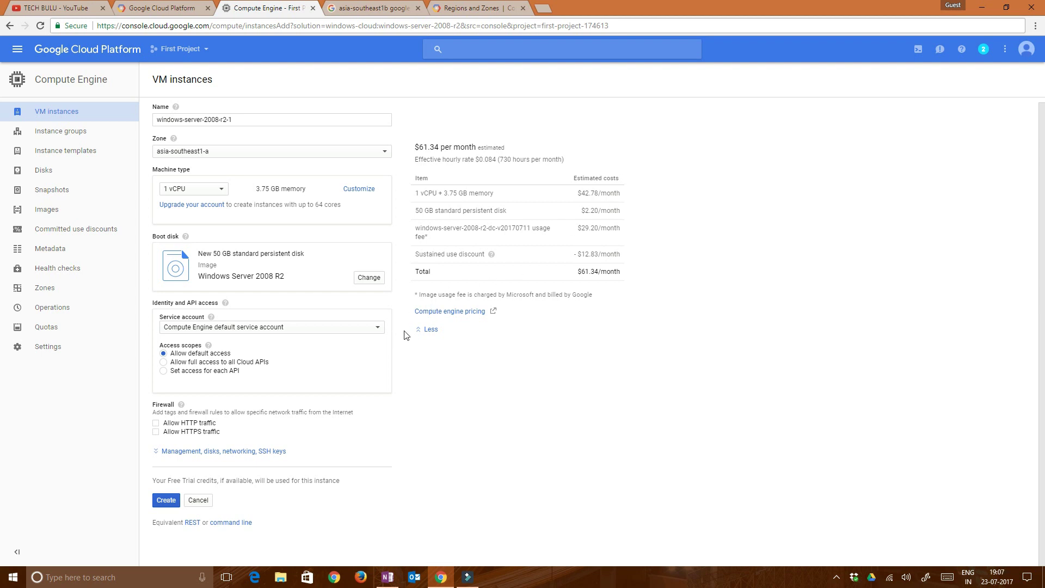
{"action": "left_click", "coordinate": [164, 500]}
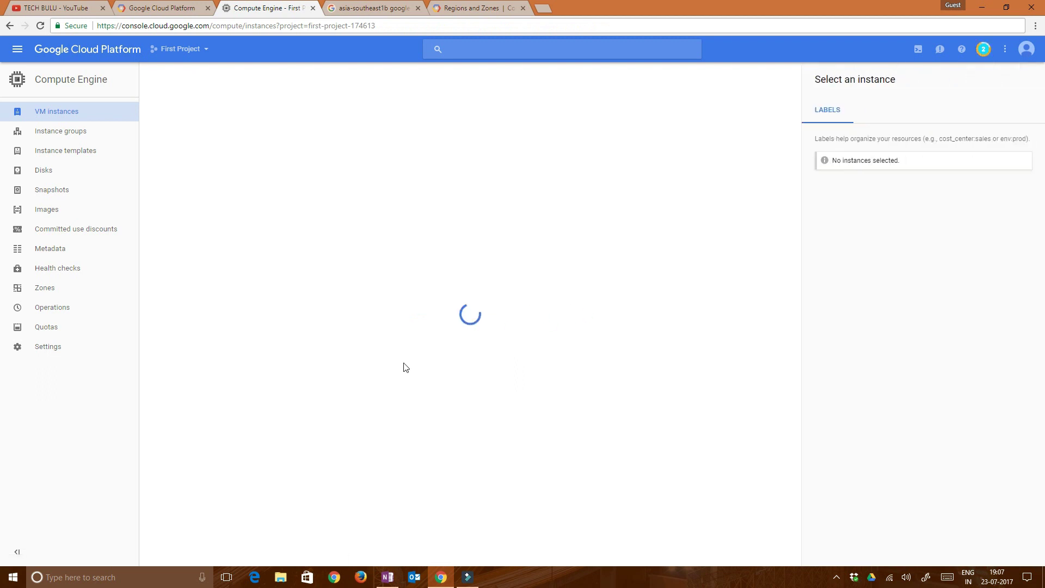
{"action": "left_click", "coordinate": [983, 49]}
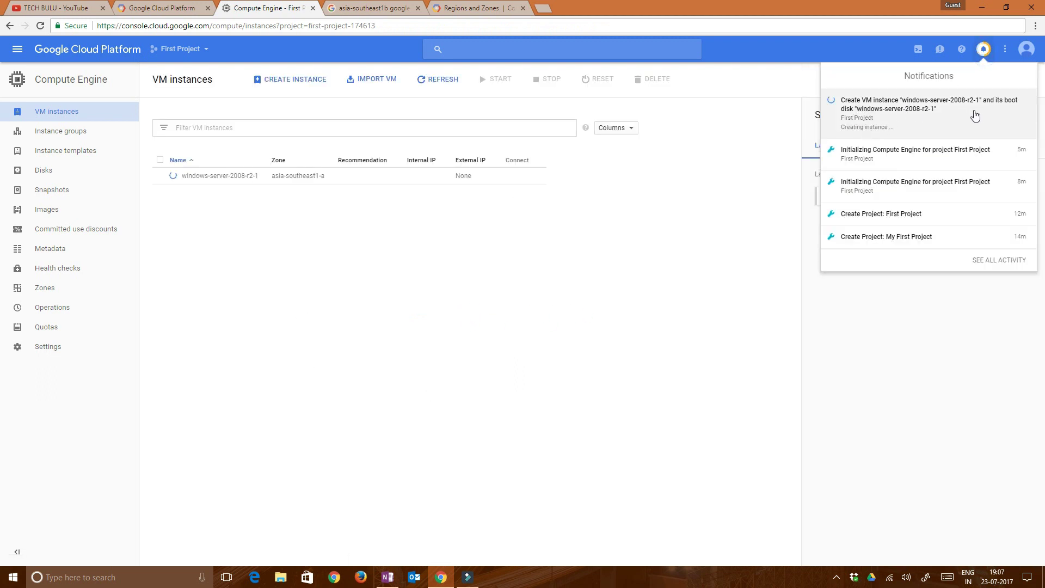
{"action": "left_click", "coordinate": [709, 205]}
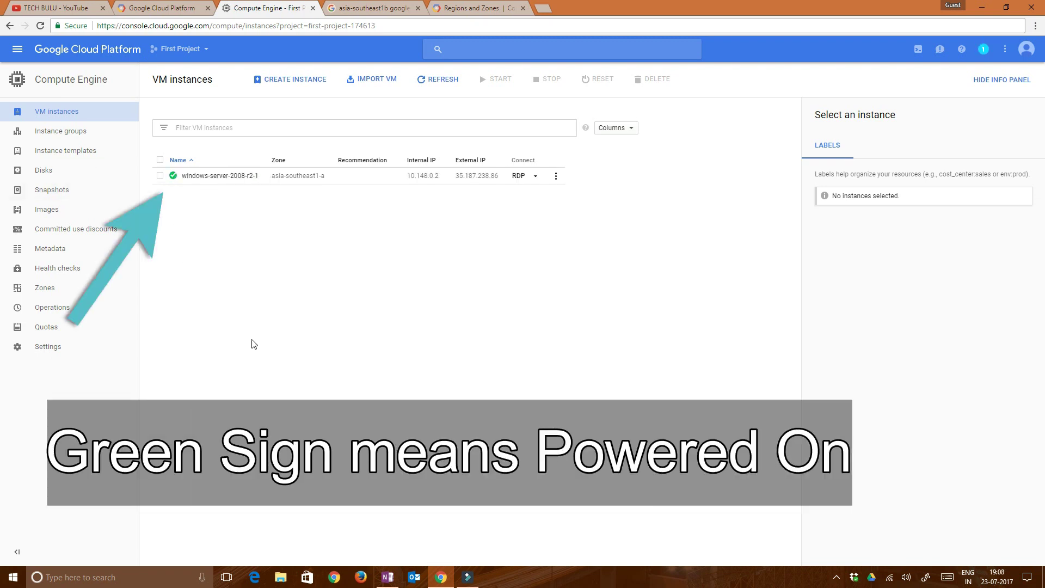
Start another VM instance named mycomputer and set its zone to us-central1-b.
{"action": "left_click", "coordinate": [279, 79]}
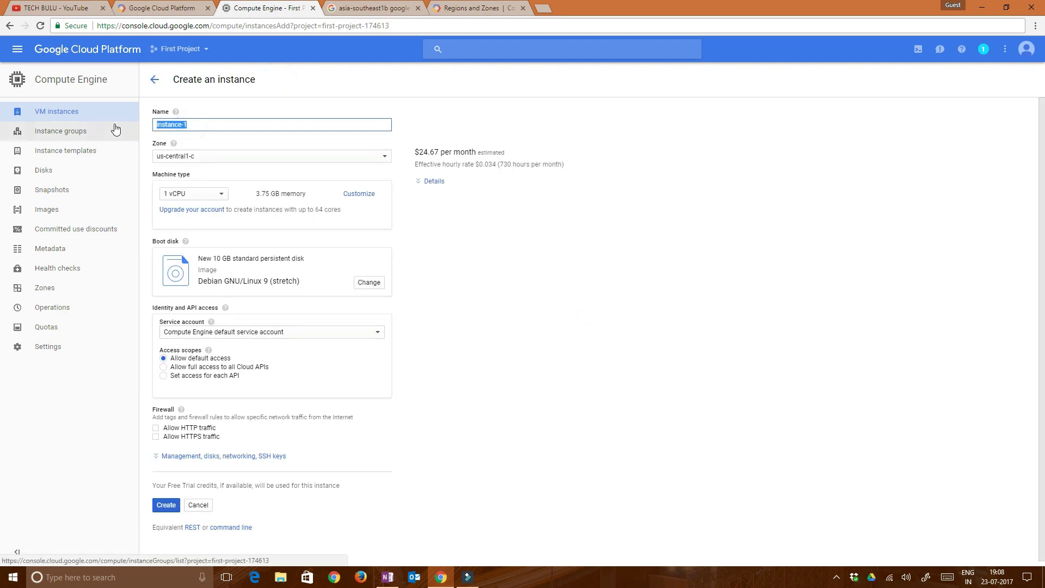
{"action": "type", "text": "mycomputer"}
{"action": "left_click", "coordinate": [206, 157]}
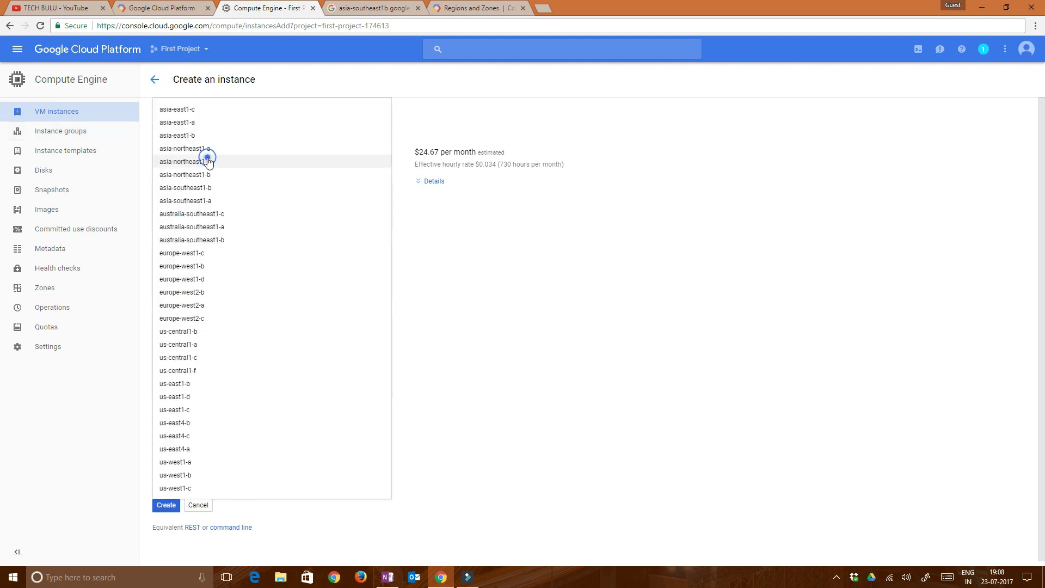
{"action": "left_click", "coordinate": [194, 333]}
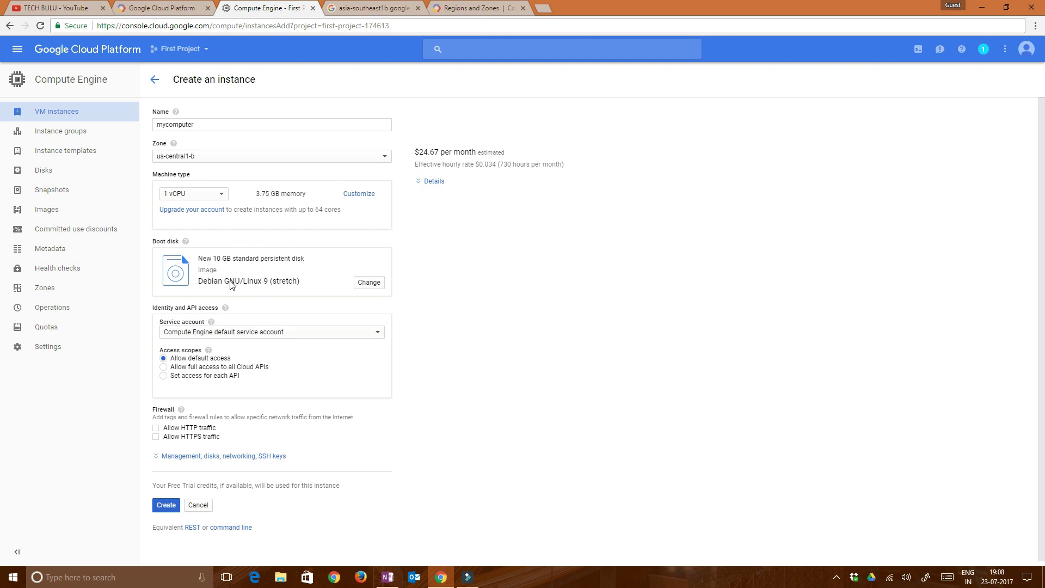
Set the boot disk image to Windows Server 2012 R2 and create the mycomputer instance.
{"action": "left_click", "coordinate": [378, 290]}
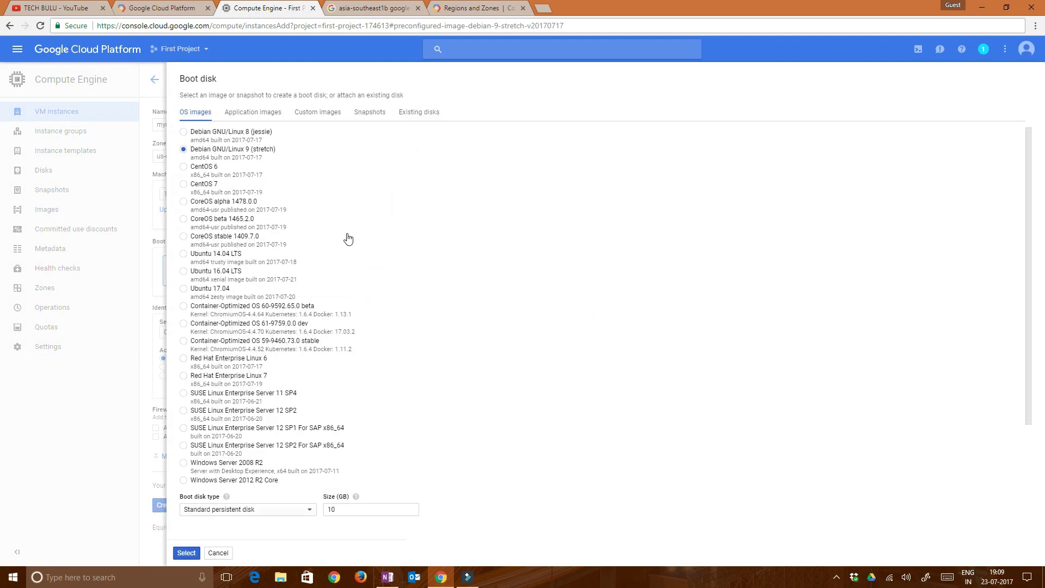
{"action": "scroll", "coordinate": [251, 432], "scroll_direction": "down", "scroll_amount": 2}
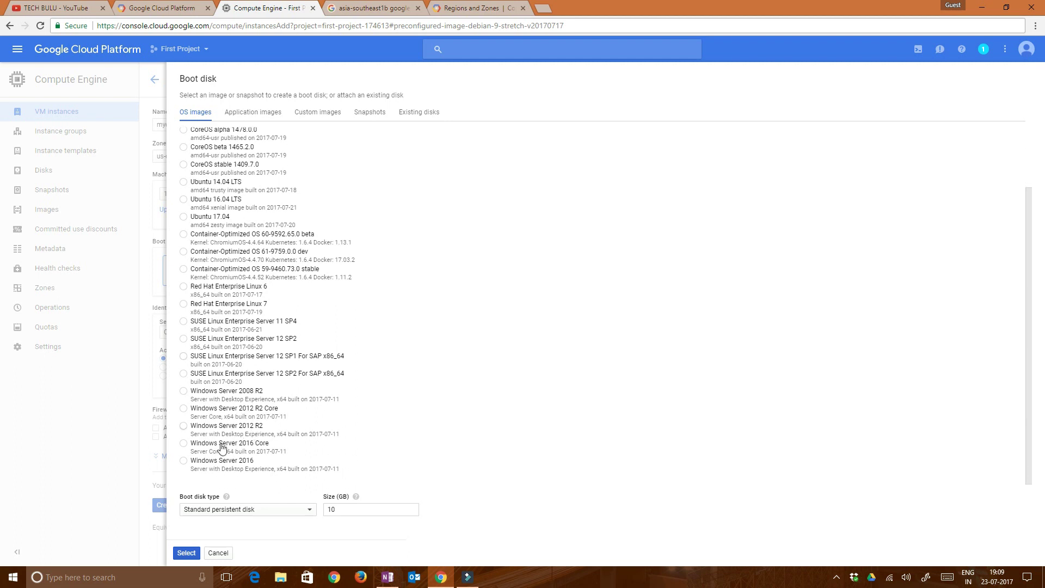
{"action": "scroll", "coordinate": [234, 335], "scroll_direction": "up", "scroll_amount": 1}
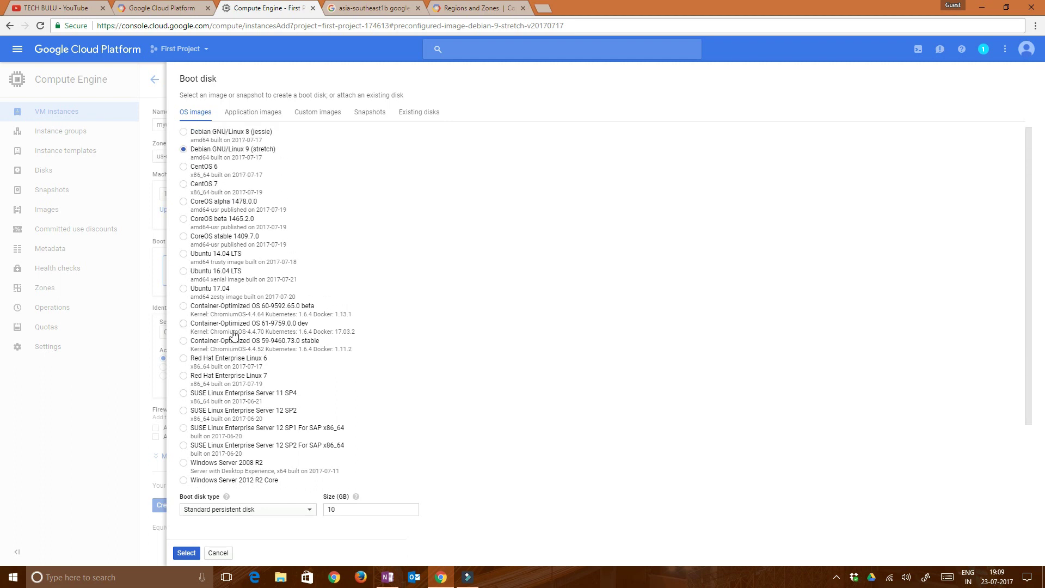
{"action": "scroll", "coordinate": [234, 333], "scroll_direction": "down", "scroll_amount": 1}
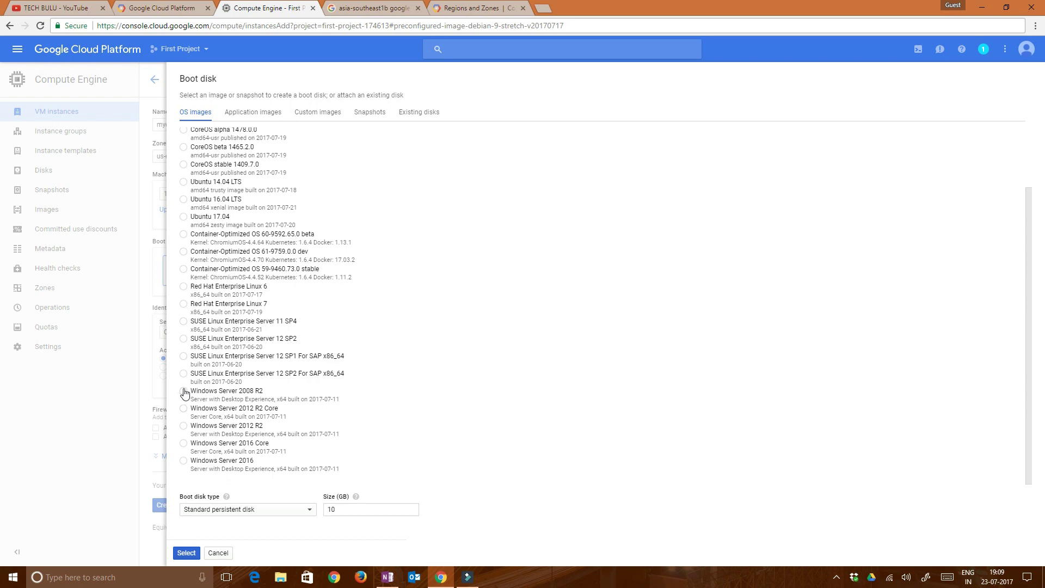
{"action": "left_click", "coordinate": [184, 430]}
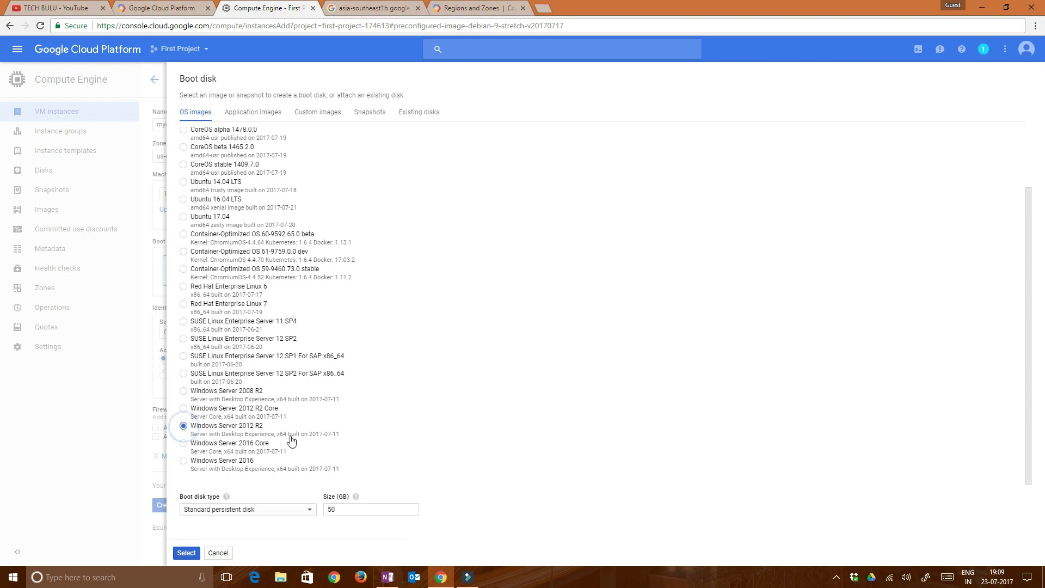
{"action": "left_click", "coordinate": [186, 553]}
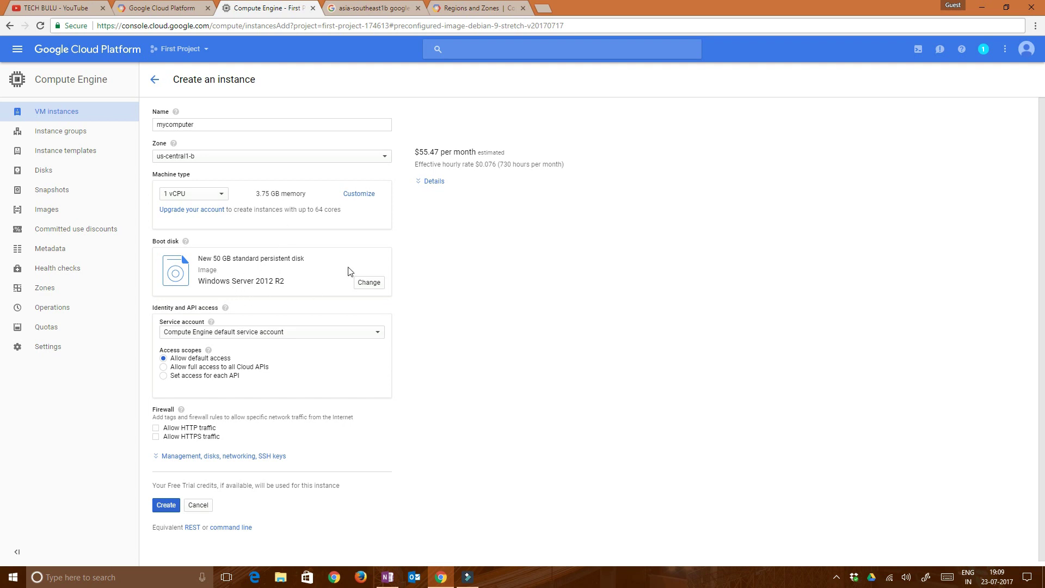
{"action": "scroll", "coordinate": [264, 466], "scroll_direction": "down", "scroll_amount": 1}
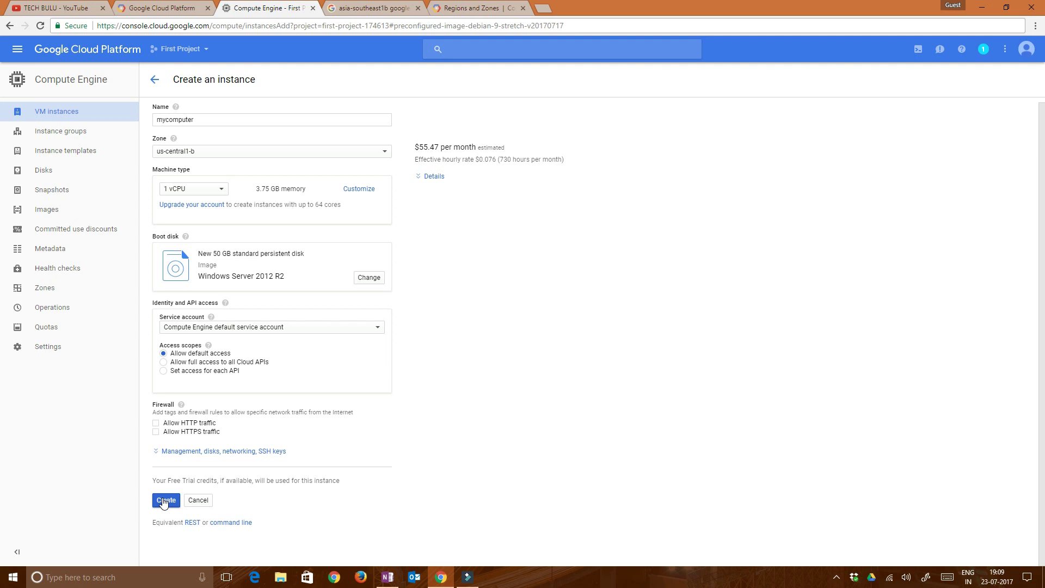
{"action": "left_click", "coordinate": [164, 503]}
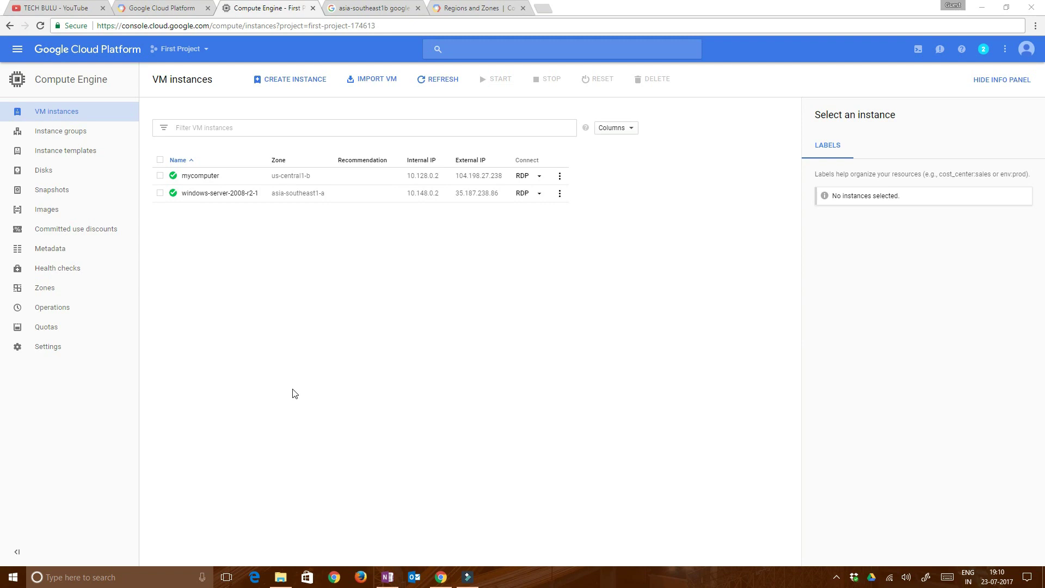
Generate a new Windows password for the windows-server-2008-r2-1 instance with the suggested username.
{"action": "left_click", "coordinate": [540, 194]}
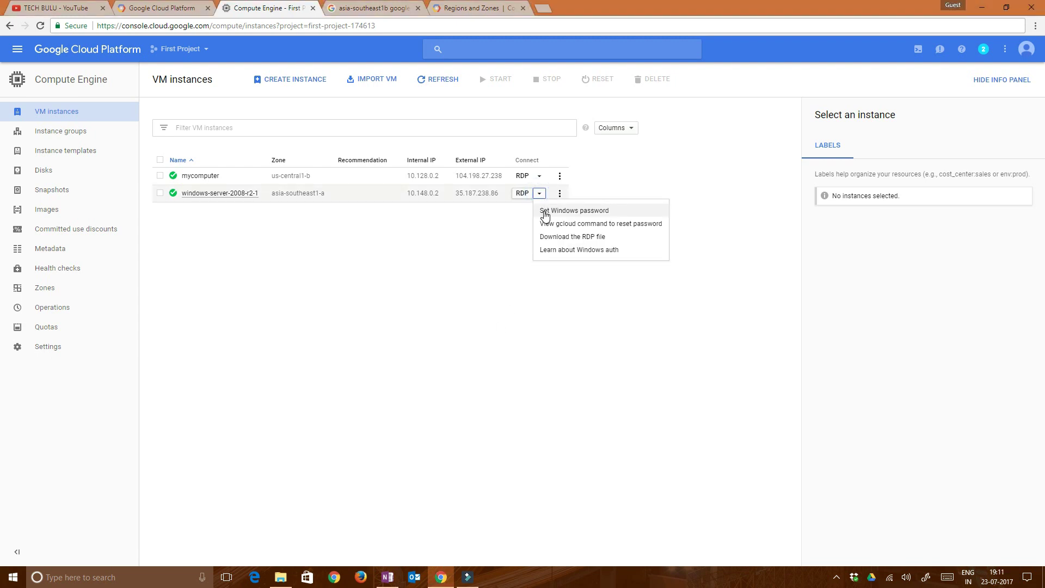
{"action": "left_click", "coordinate": [545, 216]}
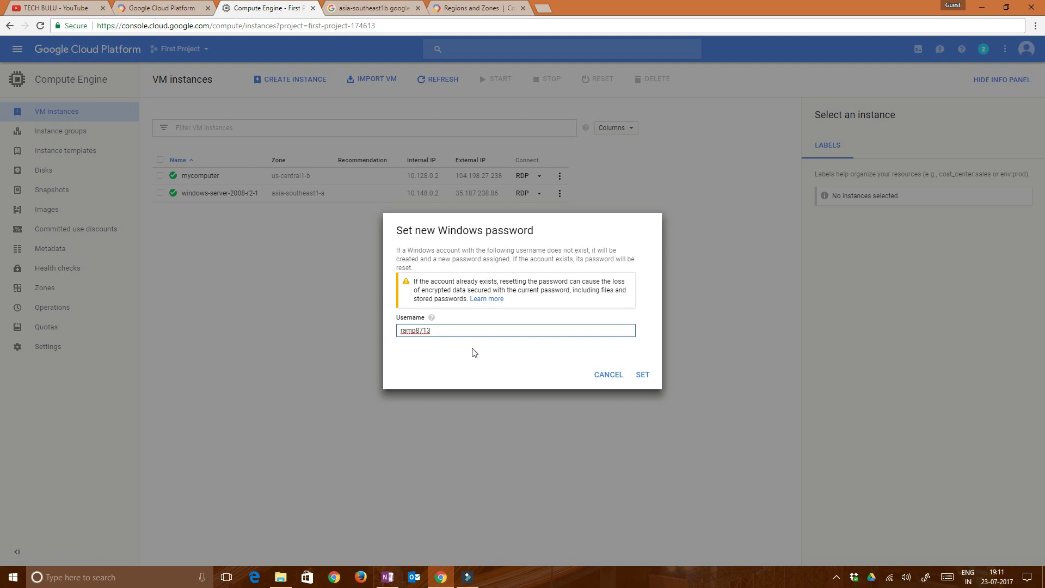
{"action": "left_click", "coordinate": [643, 376]}
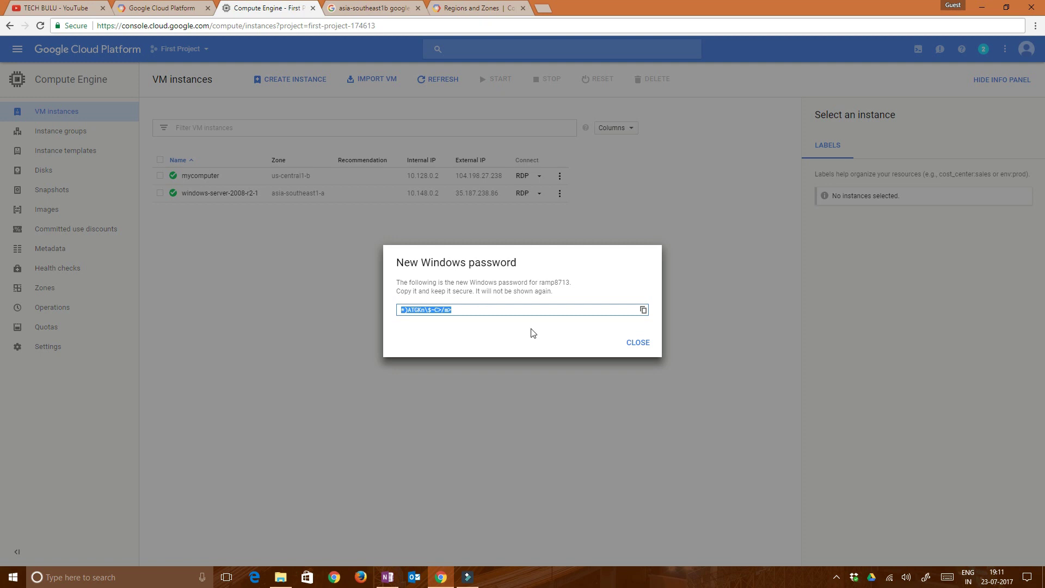
Copy the generated Windows password into a new Notepad document, add blank lines below it, and close the password dialog.
{"action": "left_click", "coordinate": [643, 310]}
{"action": "left_click", "coordinate": [188, 578]}
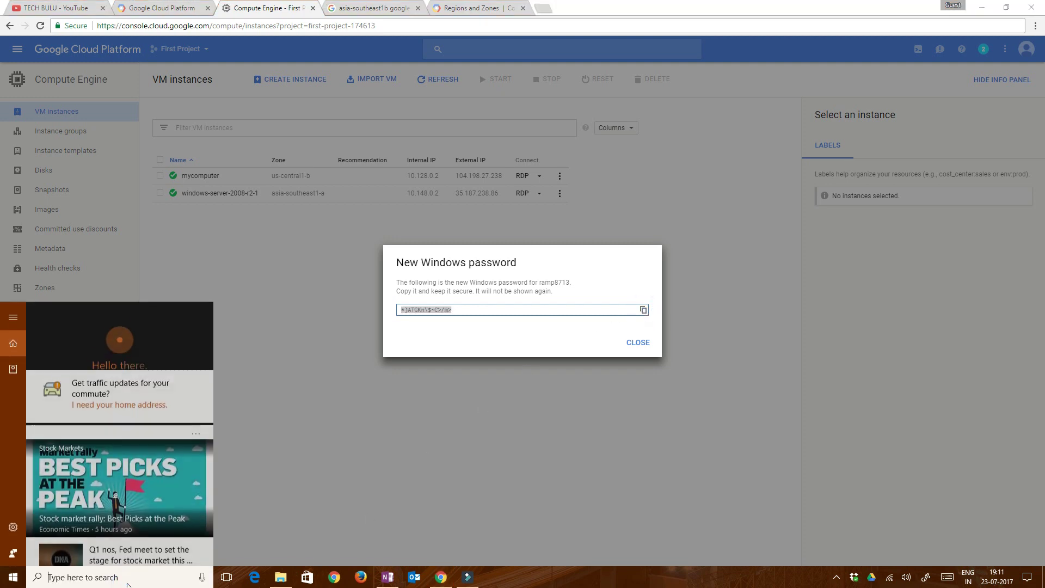
{"action": "type", "text": "notepad"}
{"action": "key", "text": "Return"}
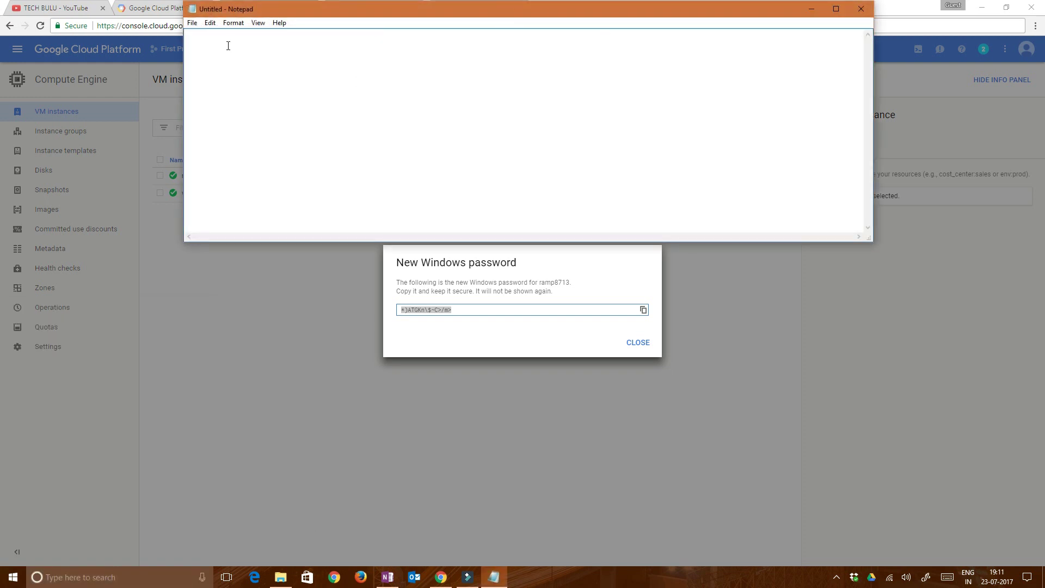
{"action": "key", "text": "ctrl+v"}
{"action": "left_click_drag", "start_coordinate": [436, 16], "coordinate": [724, 413]}
{"action": "key", "text": "Return"}
{"action": "key", "text": "Return"}
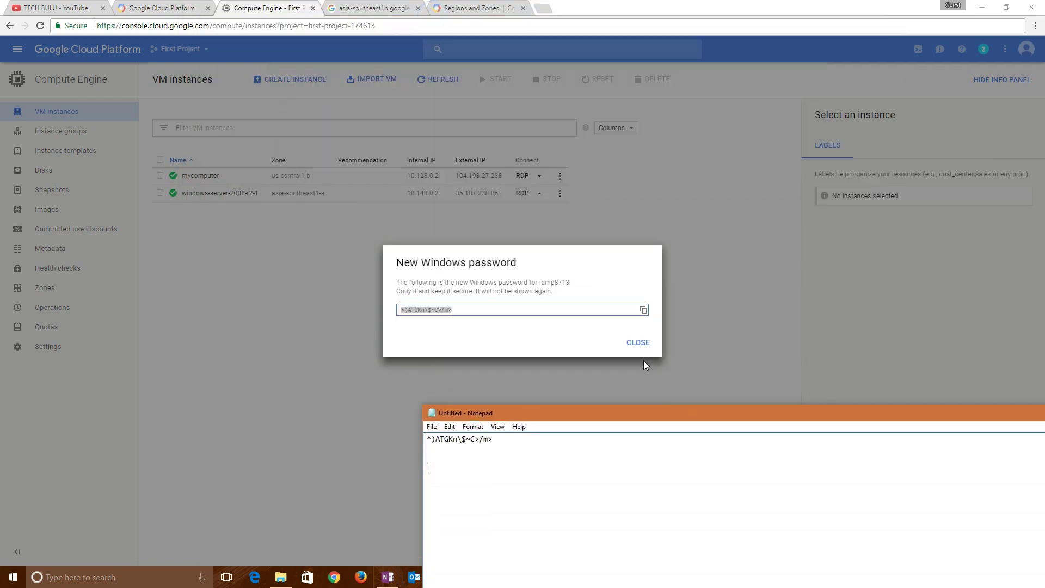
{"action": "left_click", "coordinate": [636, 343]}
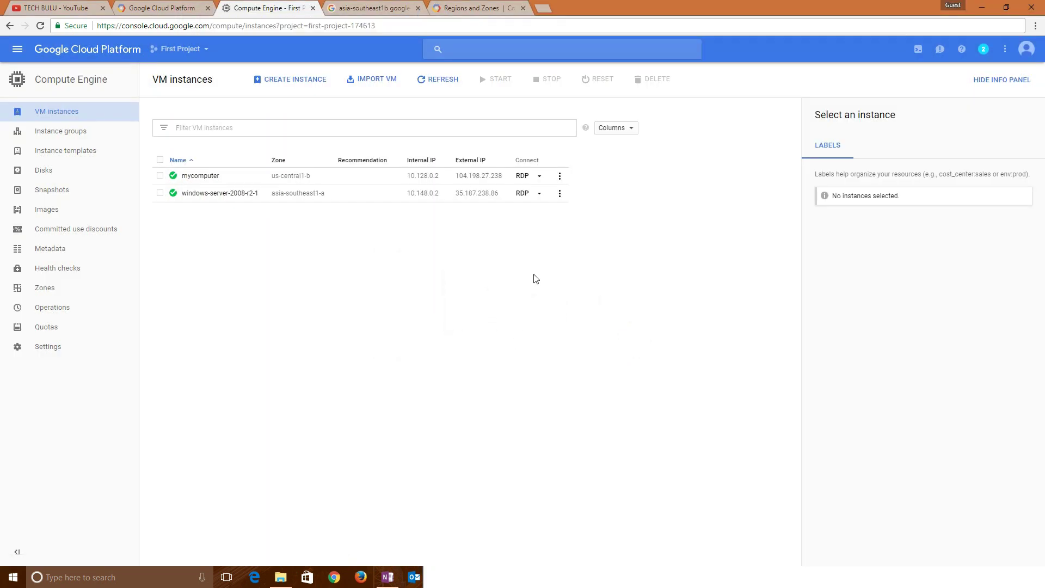
Generate a new Windows password for the mycomputer instance with the suggested username.
{"action": "left_click", "coordinate": [538, 177]}
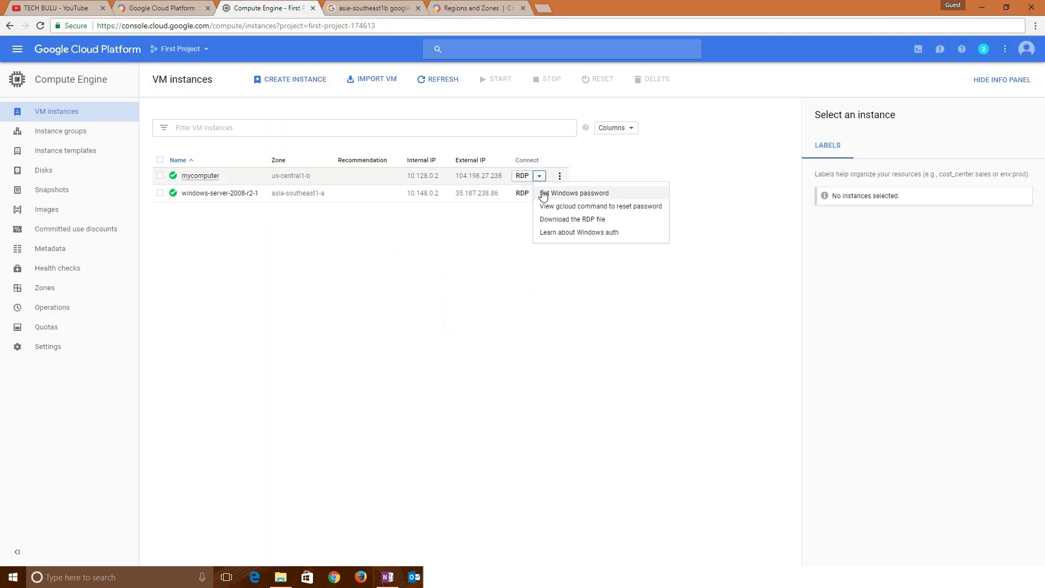
{"action": "left_click", "coordinate": [545, 193]}
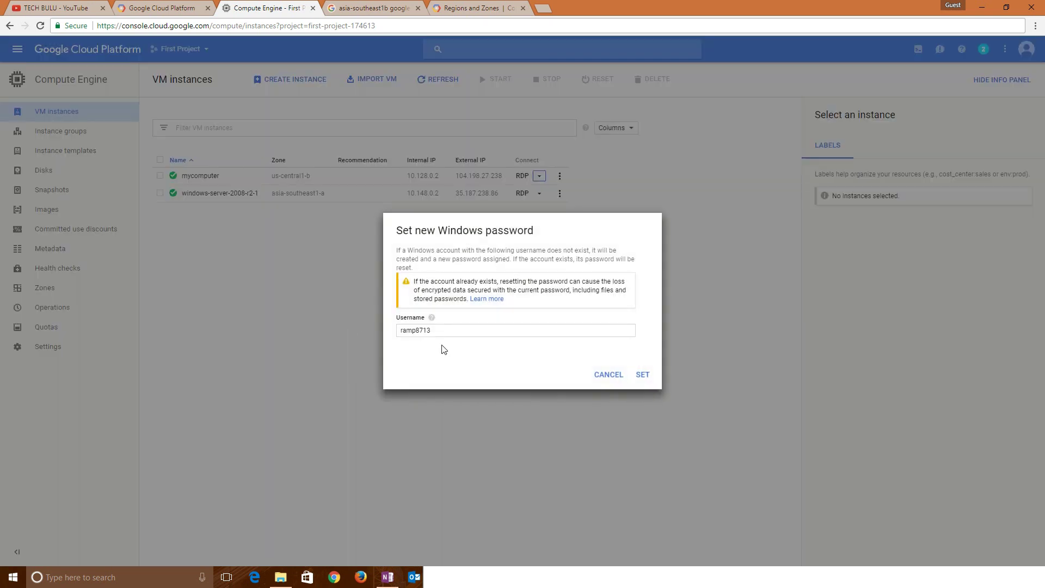
{"action": "left_click", "coordinate": [643, 375]}
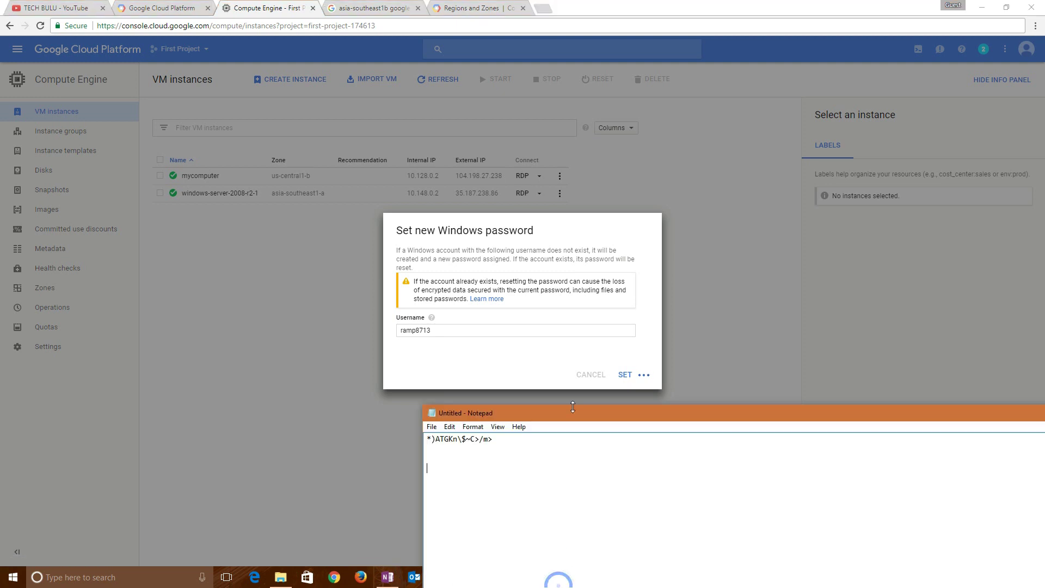
Paste the mycomputer instance's generated Windows password below the first one in Notepad and close the password dialog.
{"action": "left_click_drag", "start_coordinate": [547, 414], "coordinate": [553, 449]}
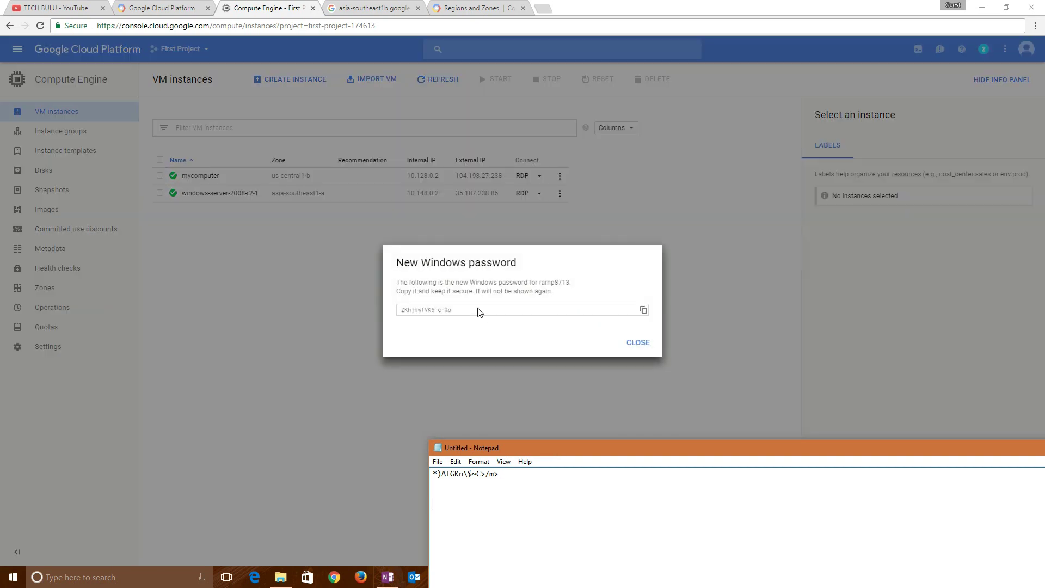
{"action": "left_click", "coordinate": [643, 309]}
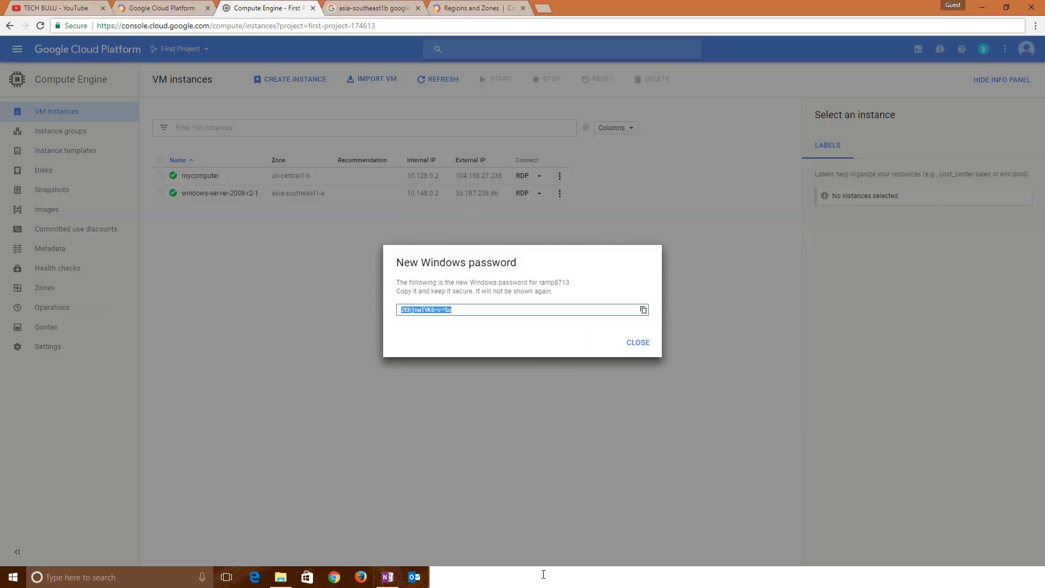
{"action": "left_click", "coordinate": [544, 572]}
{"action": "key", "text": "ctrl+v"}
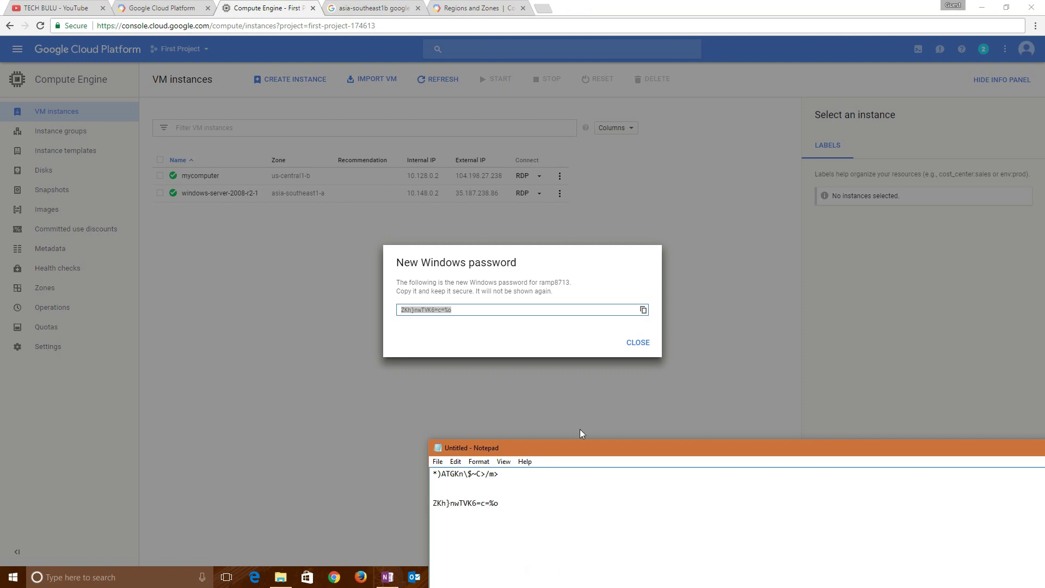
{"action": "left_click", "coordinate": [640, 343]}
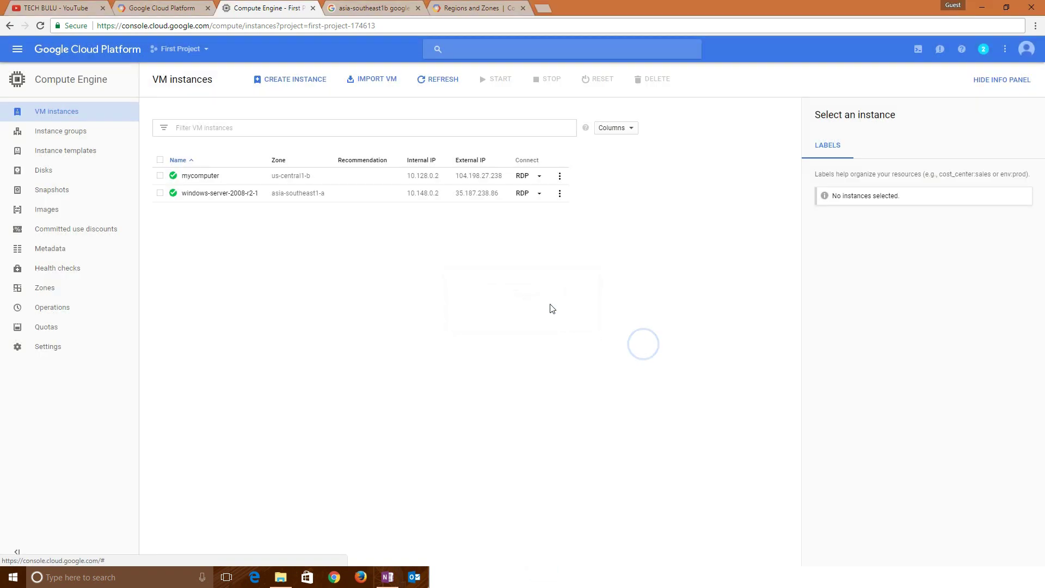
{"action": "left_click", "coordinate": [540, 176]}
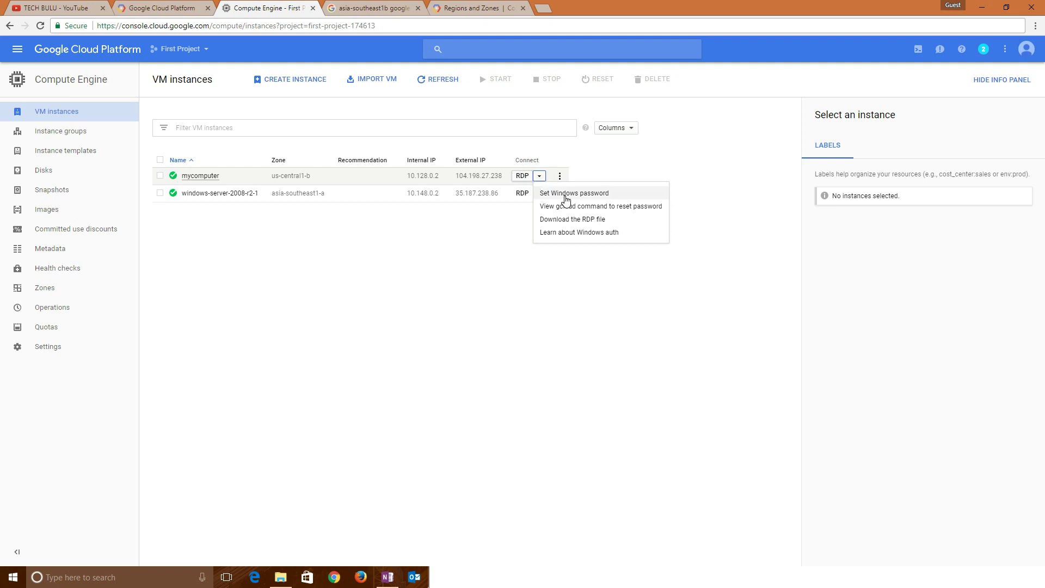
{"action": "left_click", "coordinate": [485, 254]}
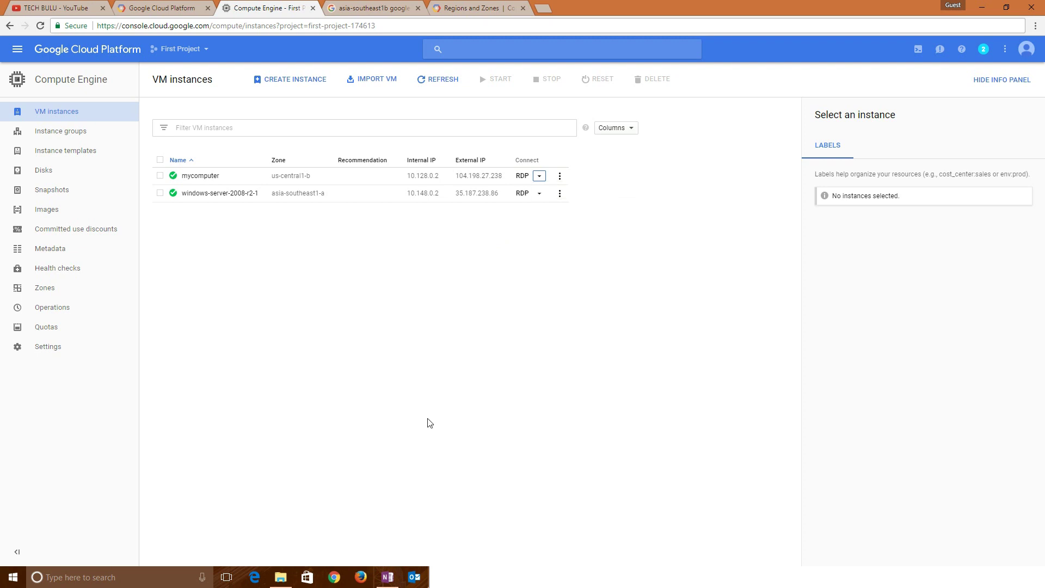
{"action": "left_click", "coordinate": [478, 333]}
{"action": "left_click_drag", "start_coordinate": [502, 176], "coordinate": [454, 176]}
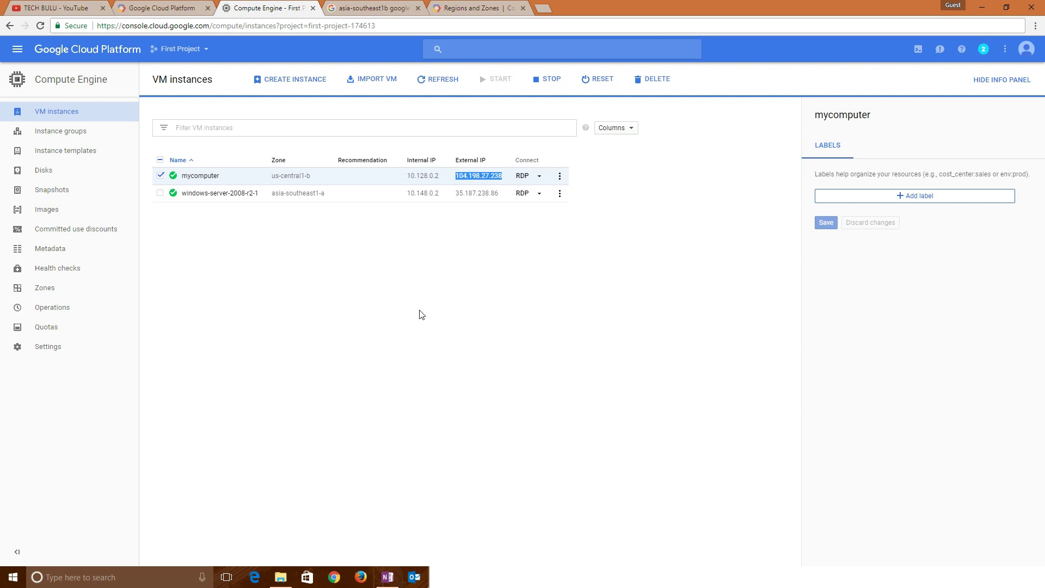
{"action": "left_click", "coordinate": [365, 309]}
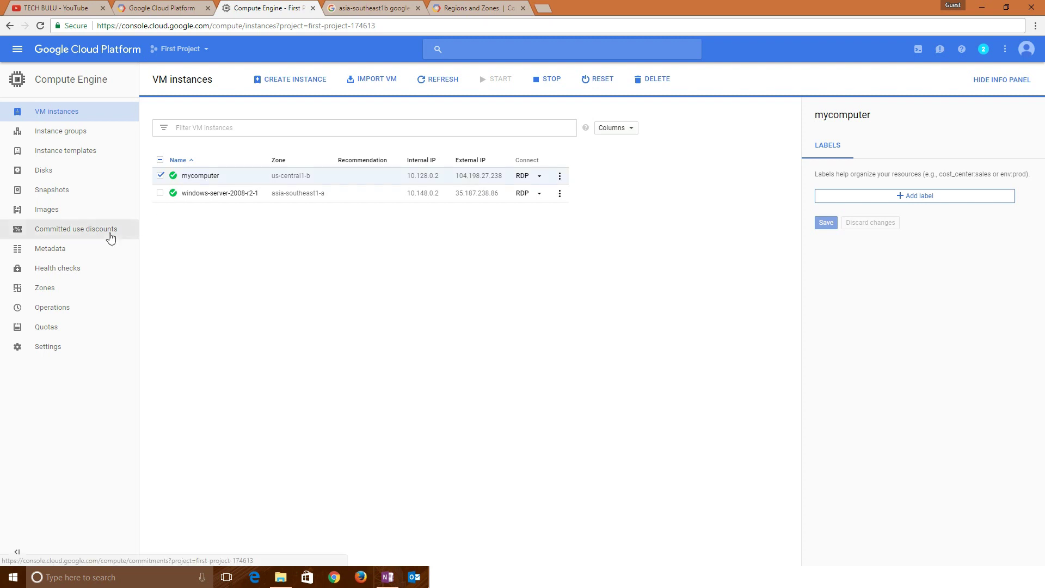
Open the project's list of external IP addresses in the Networking section.
{"action": "left_click", "coordinate": [20, 51]}
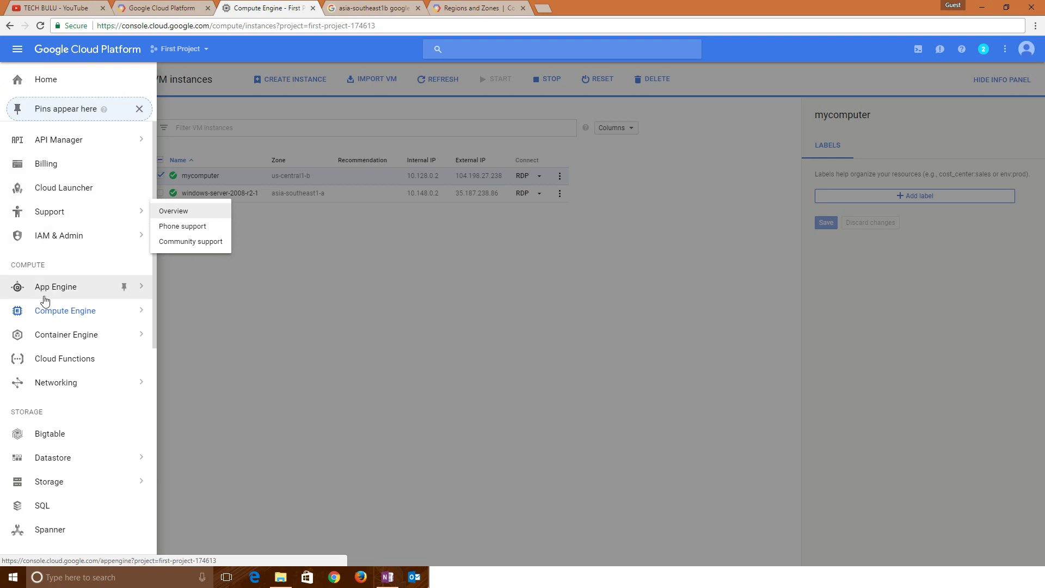
{"action": "mouse_move", "coordinate": [42, 383]}
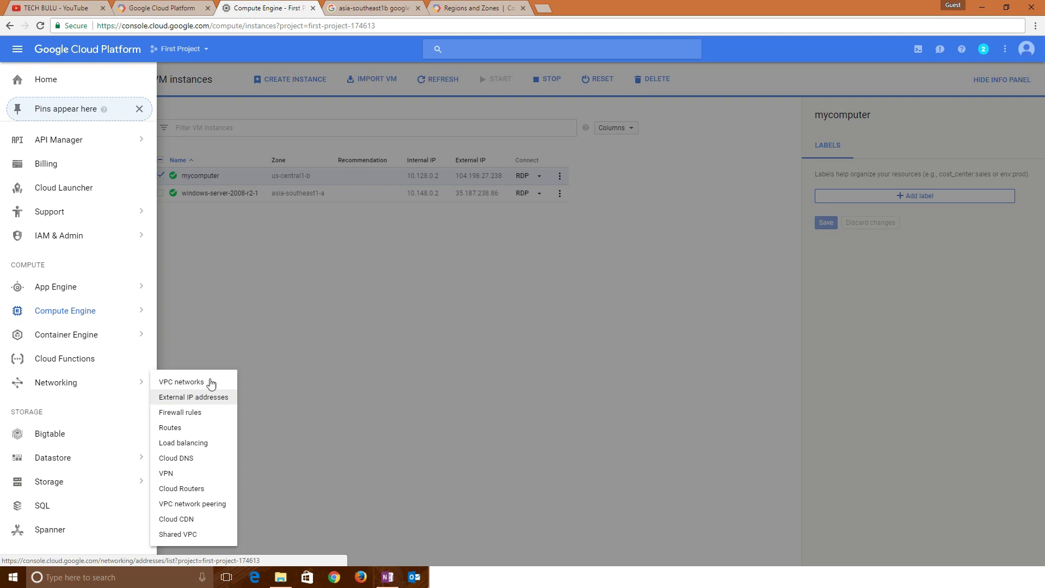
{"action": "left_click", "coordinate": [183, 398]}
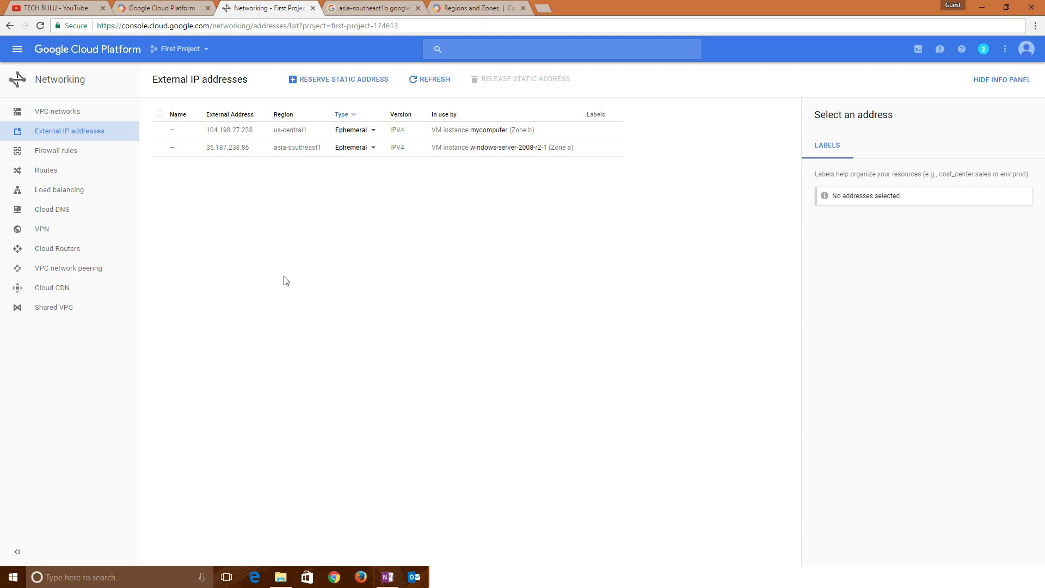
Change the mycomputer instance's external address to static, reserving it with the name and description windows.
{"action": "left_click", "coordinate": [369, 133]}
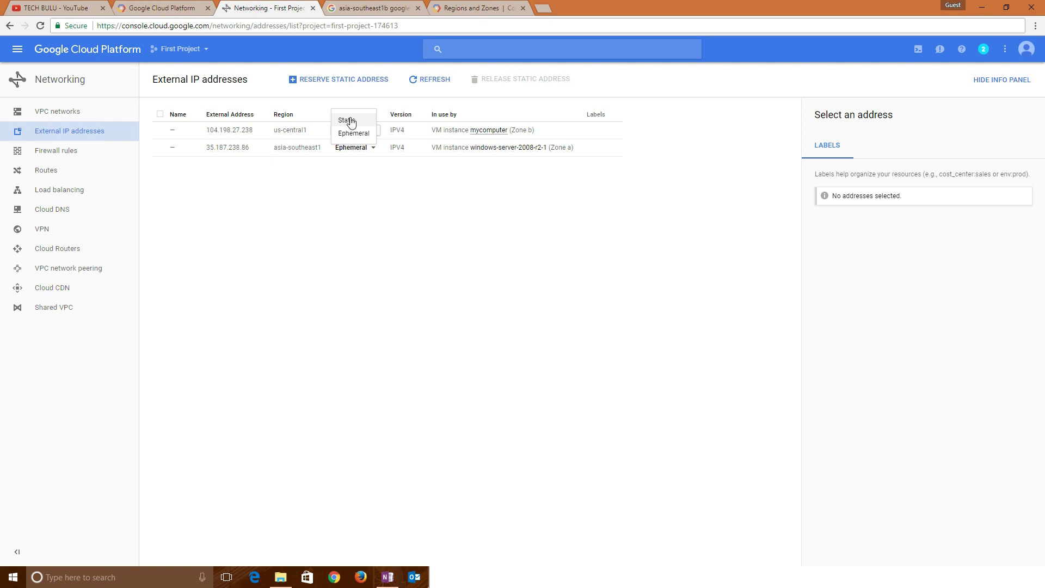
{"action": "left_click", "coordinate": [352, 123]}
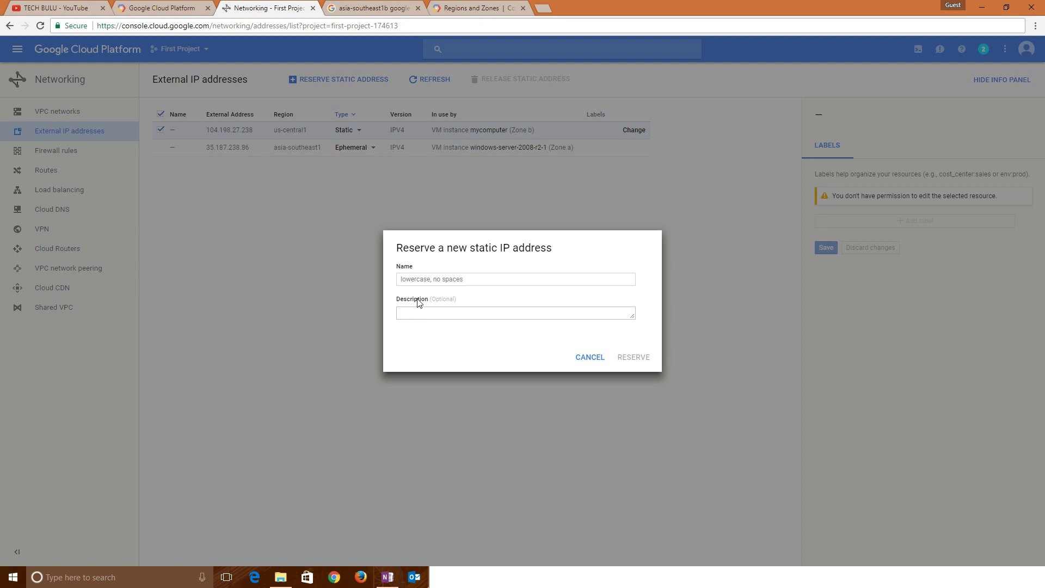
{"action": "left_click", "coordinate": [421, 279]}
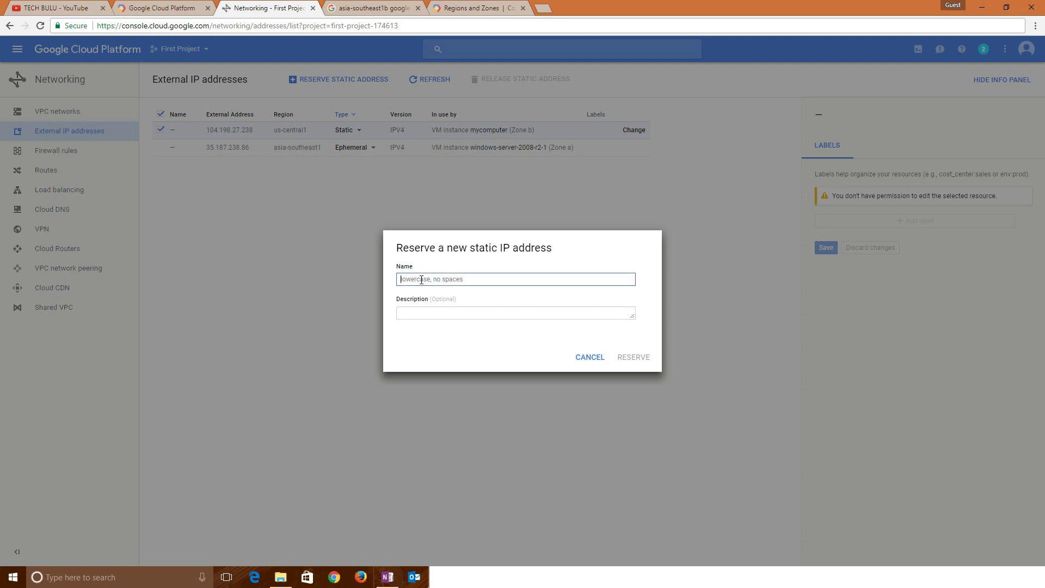
{"action": "type", "text": "windows"}
{"action": "double_click", "coordinate": [433, 279]}
{"action": "left_click", "coordinate": [424, 314]}
{"action": "key", "text": "ctrl+v"}
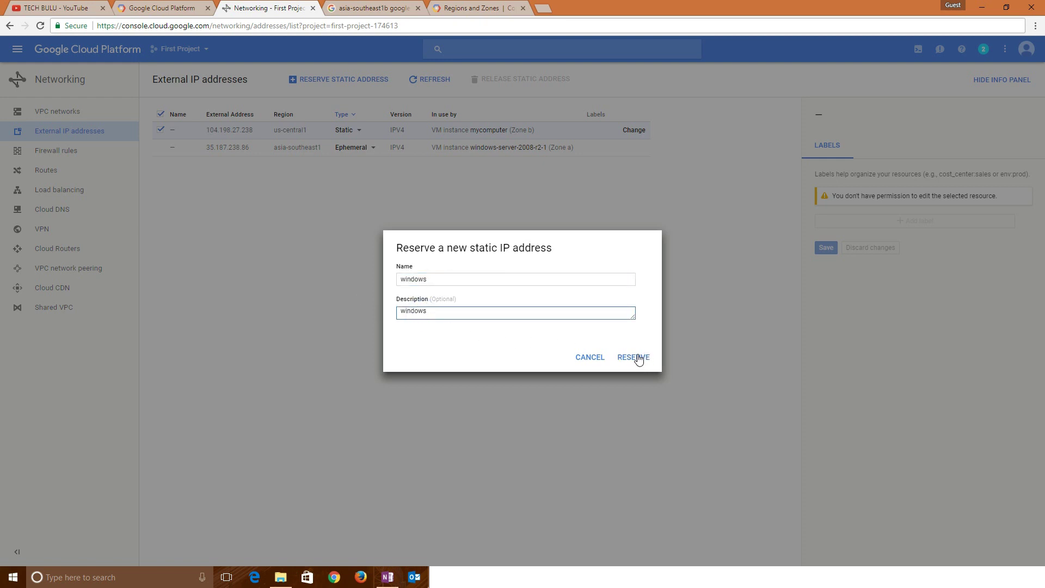
{"action": "left_click", "coordinate": [635, 358]}
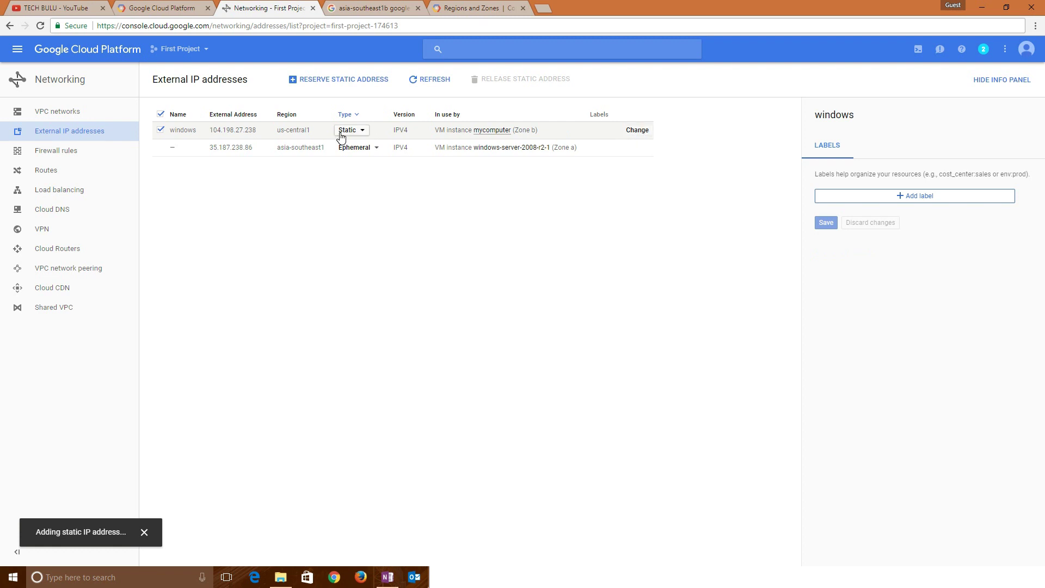
Change the windows-server-2008-r2-1 instance's external address to static, reserving it with the name and description windows-server.
{"action": "left_click", "coordinate": [375, 149]}
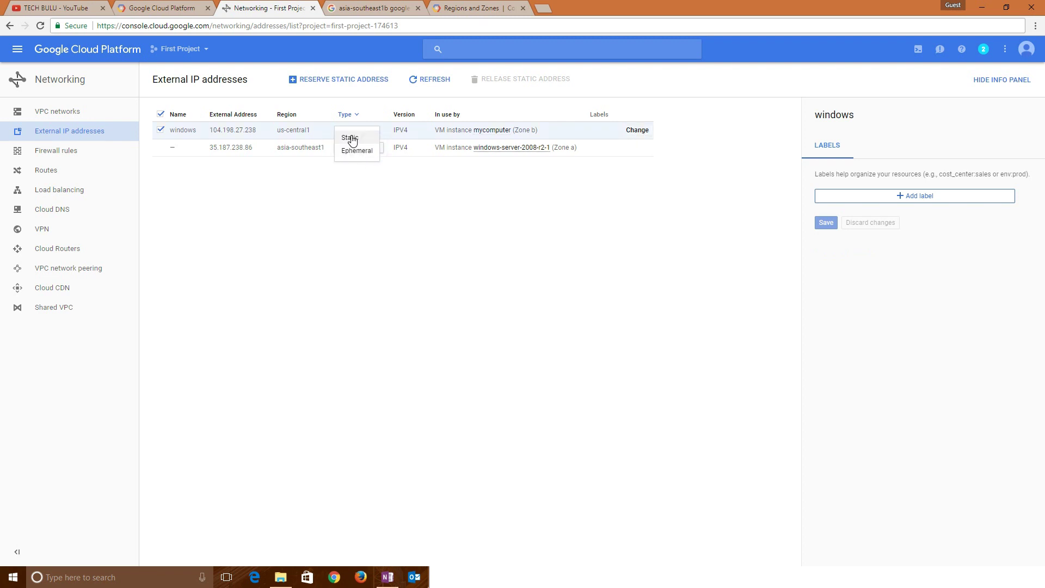
{"action": "left_click", "coordinate": [350, 137]}
{"action": "left_click", "coordinate": [432, 279]}
{"action": "type", "text": "Windows-server"}
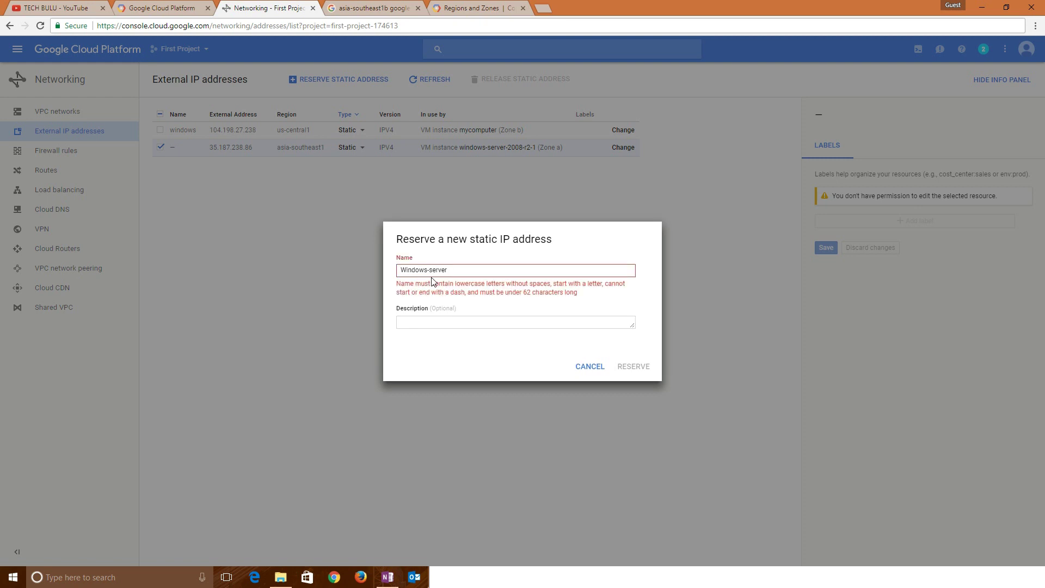
{"action": "left_click_drag", "start_coordinate": [406, 272], "coordinate": [400, 272]}
{"action": "type", "text": "w"}
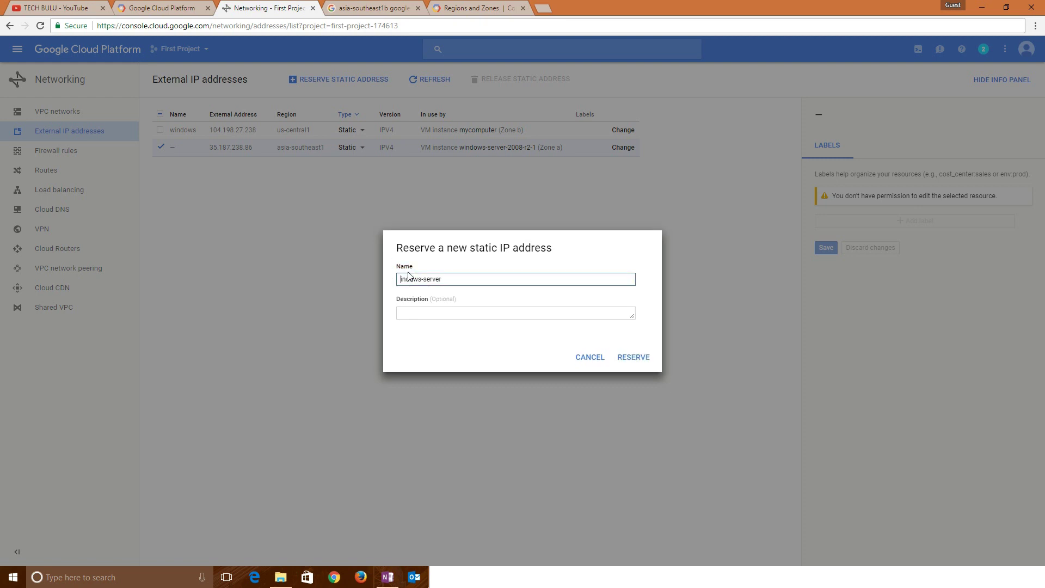
{"action": "left_click_drag", "start_coordinate": [463, 279], "coordinate": [368, 274]}
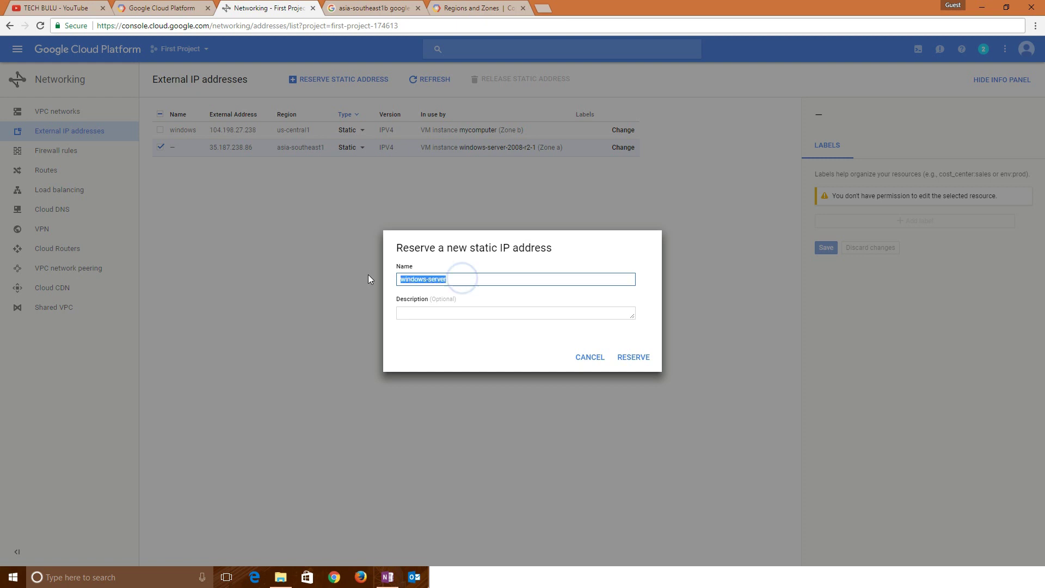
{"action": "left_click", "coordinate": [461, 316]}
{"action": "key", "text": "ctrl+v"}
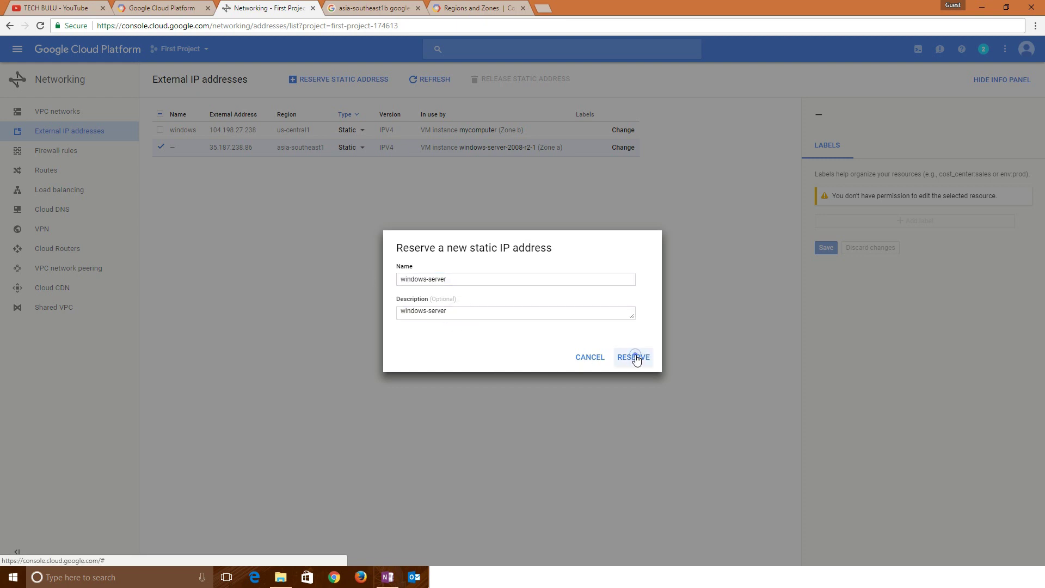
{"action": "left_click", "coordinate": [634, 357]}
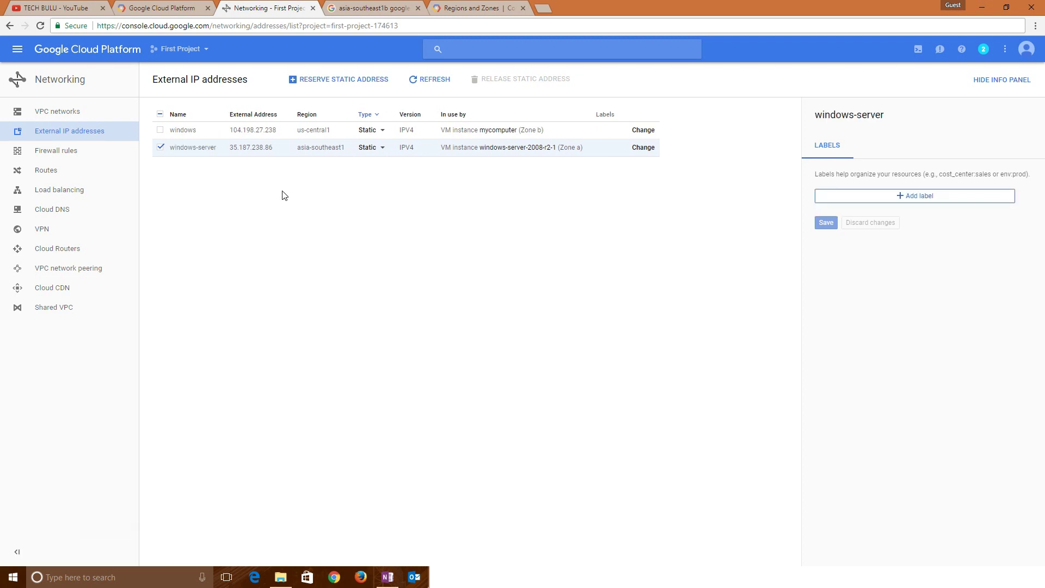
Return to the Compute Engine VM instances list and copy the mycomputer instance's external IP address.
{"action": "left_click", "coordinate": [17, 49]}
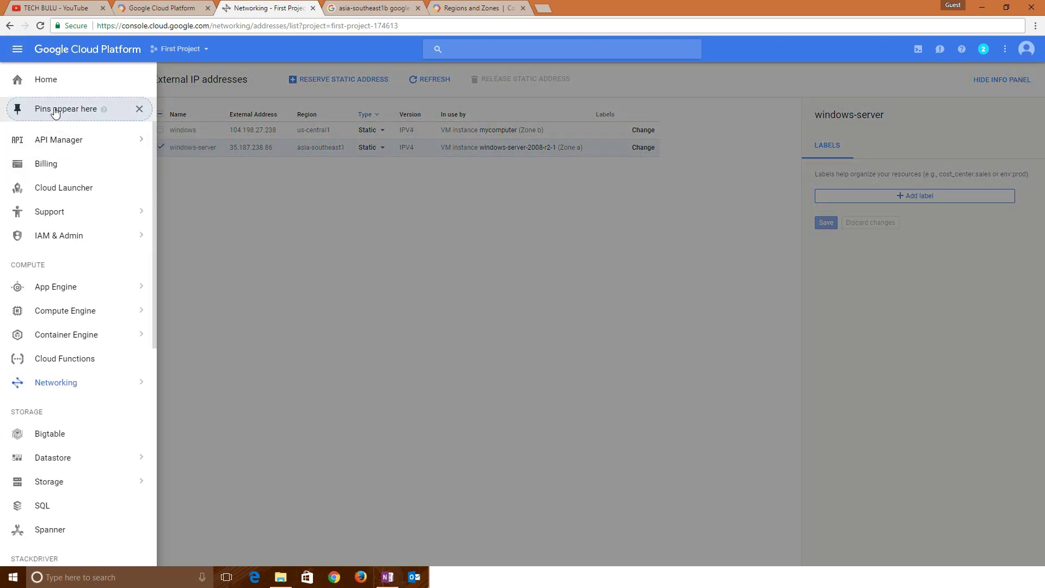
{"action": "left_click", "coordinate": [31, 79]}
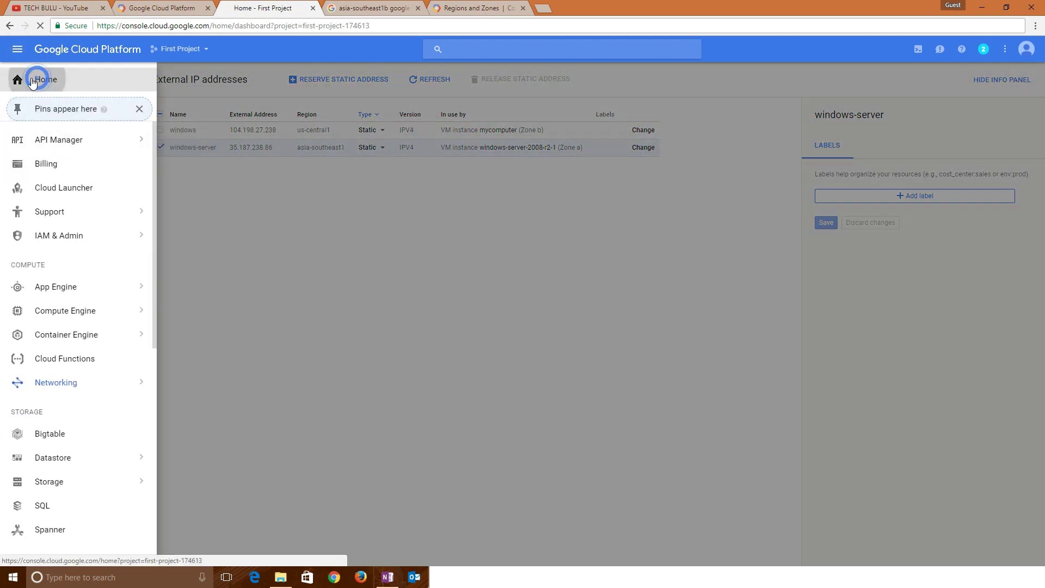
{"action": "left_click", "coordinate": [18, 49]}
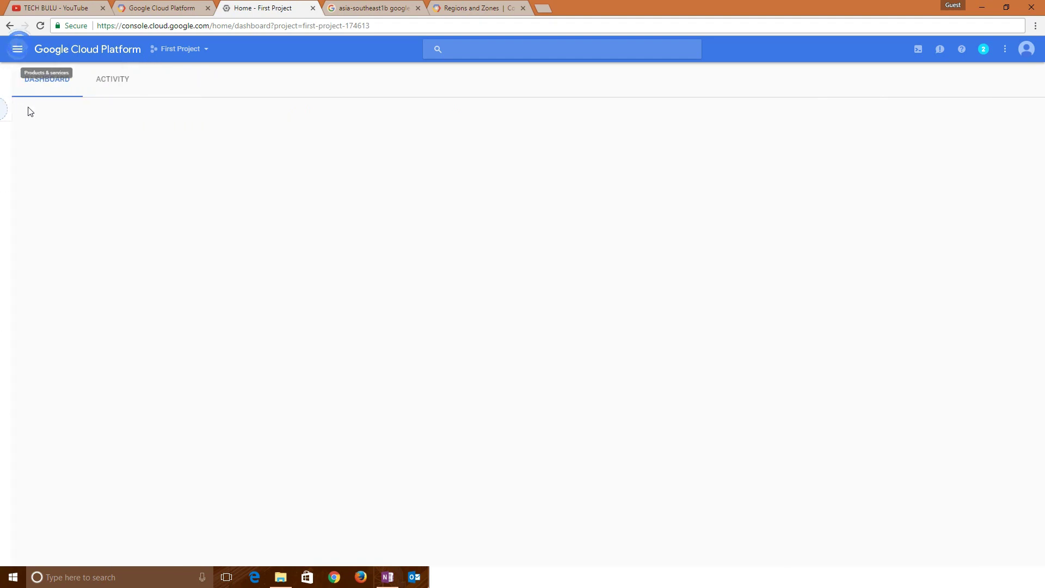
{"action": "left_click", "coordinate": [19, 50]}
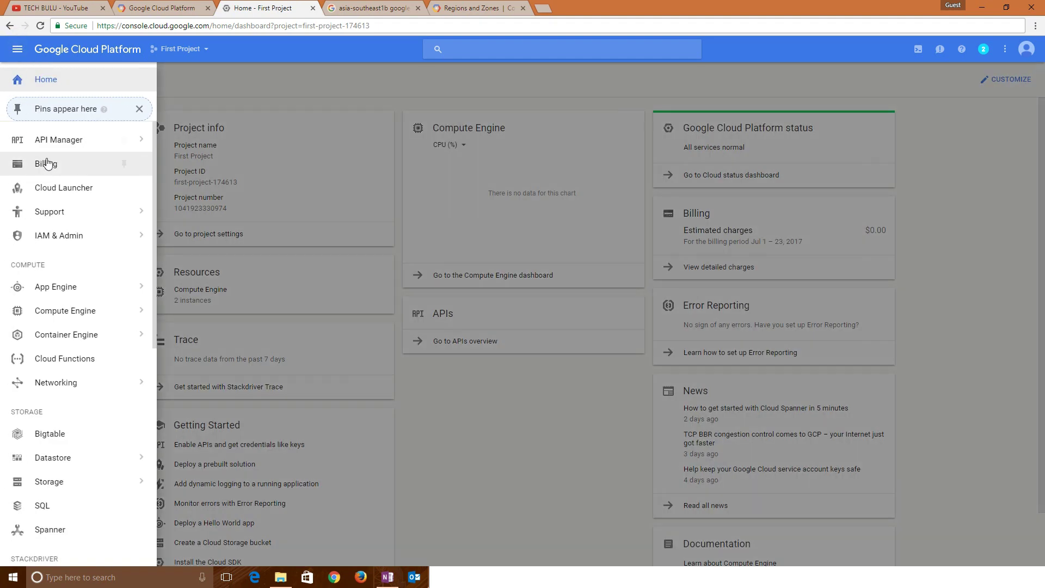
{"action": "mouse_move", "coordinate": [59, 318]}
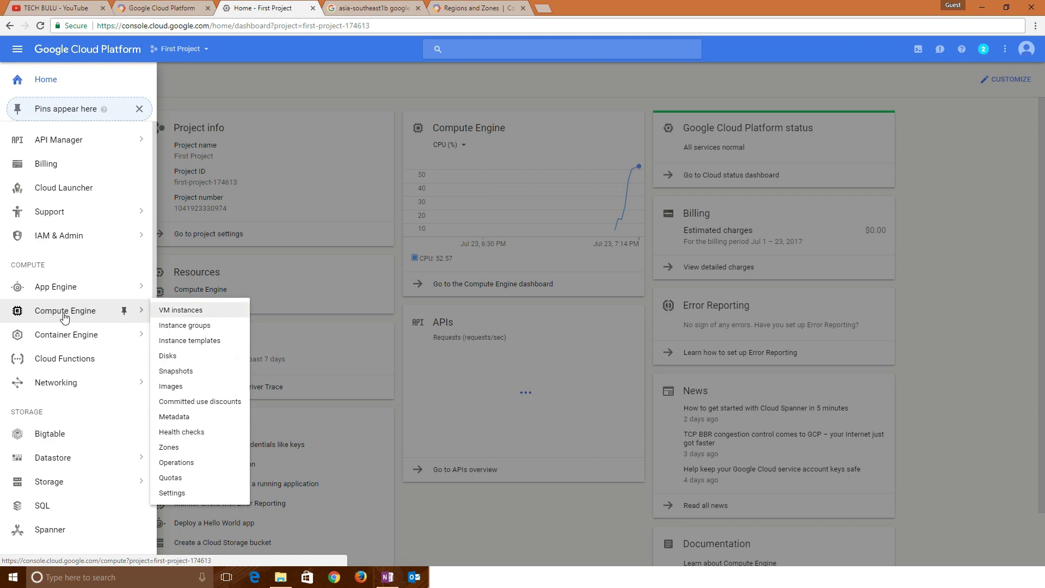
{"action": "left_click", "coordinate": [190, 311]}
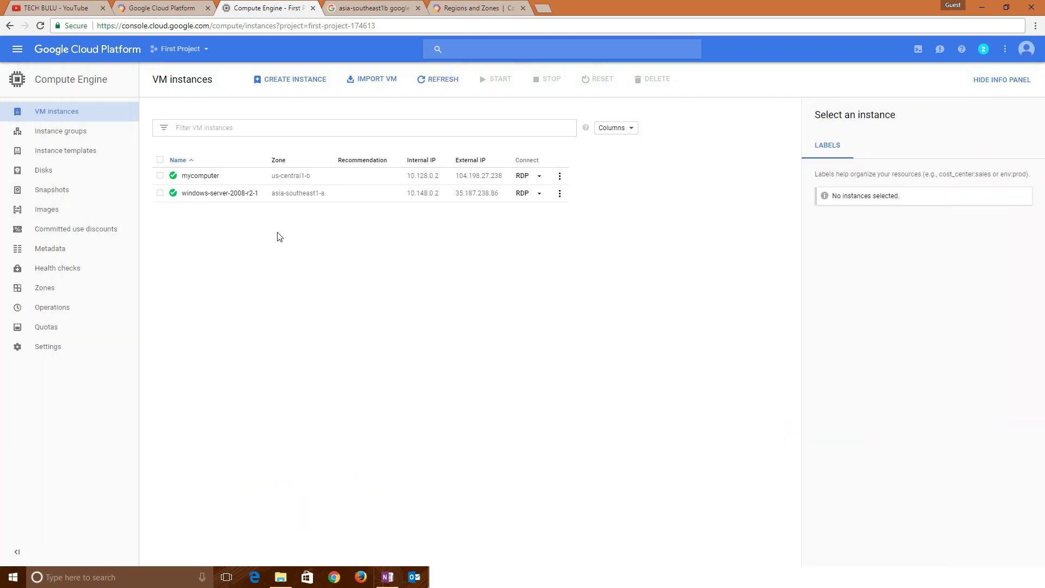
{"action": "left_click_drag", "start_coordinate": [503, 175], "coordinate": [455, 176]}
{"action": "key", "text": "ctrl+c"}
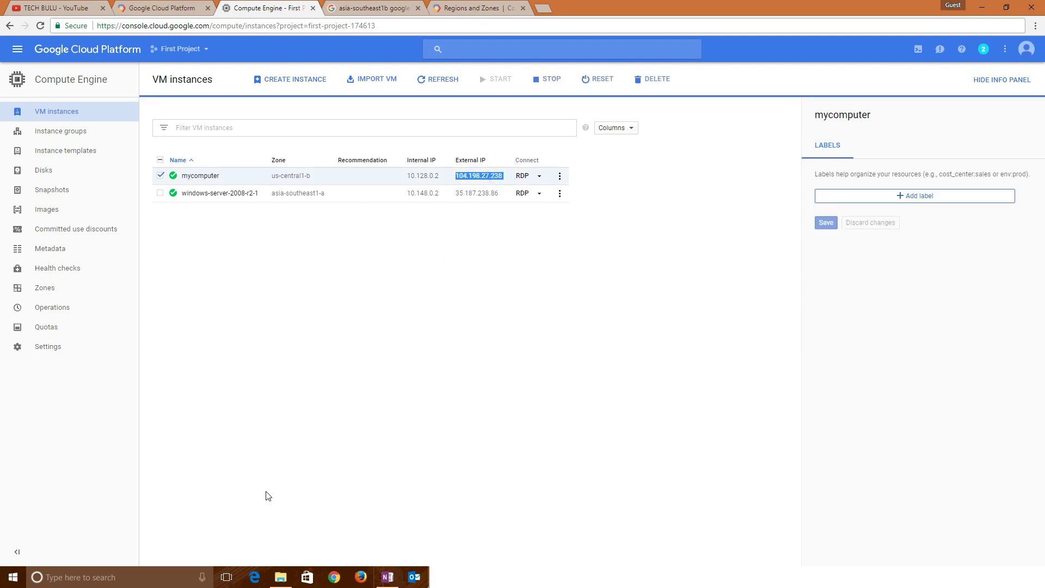
Launch Remote Desktop Connection with mstsc and connect to the copied external IP address 104.198.27.238.
{"action": "left_click", "coordinate": [174, 582]}
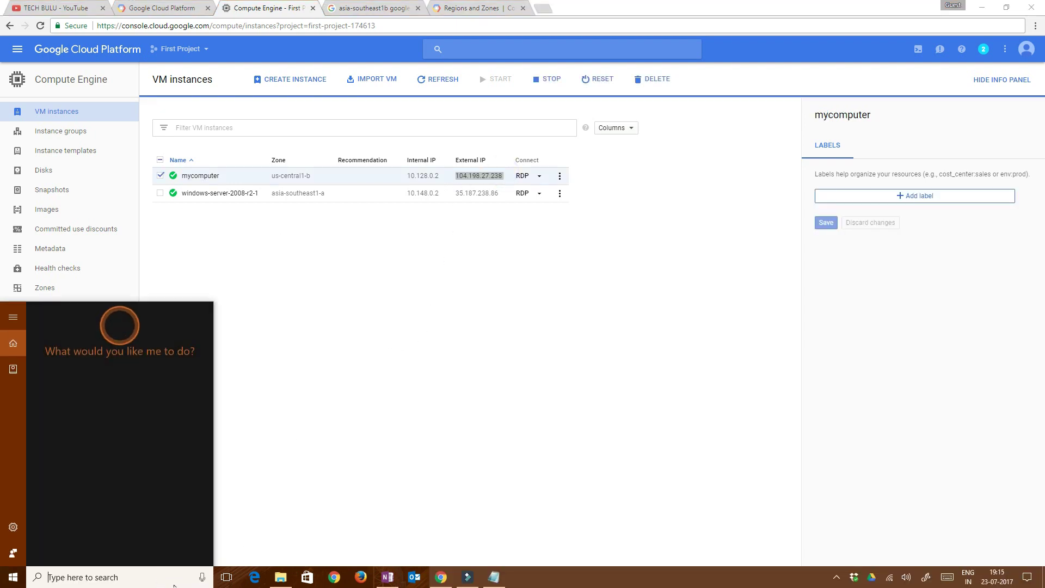
{"action": "type", "text": "mstsc"}
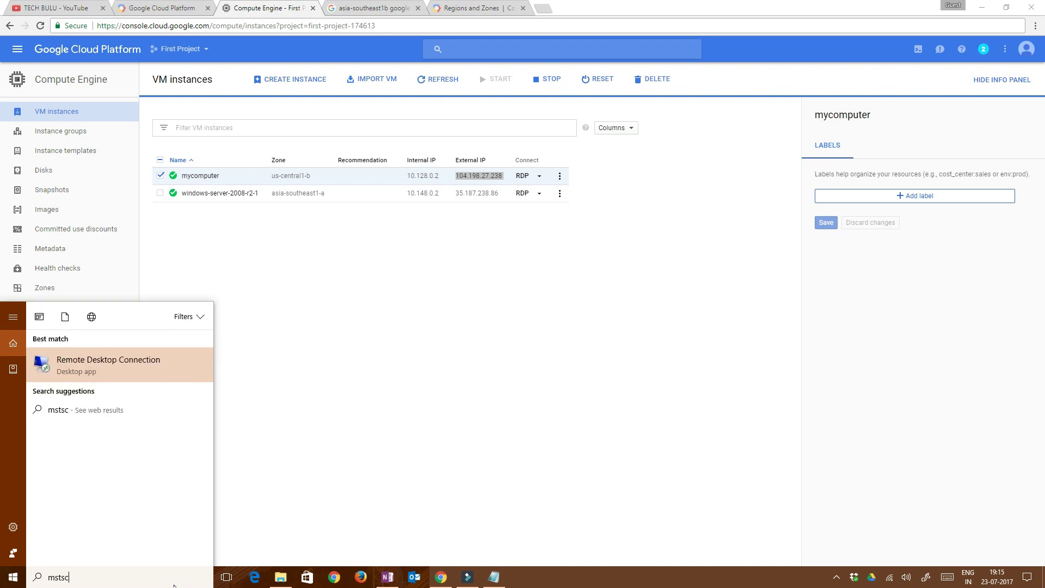
{"action": "key", "text": "Return"}
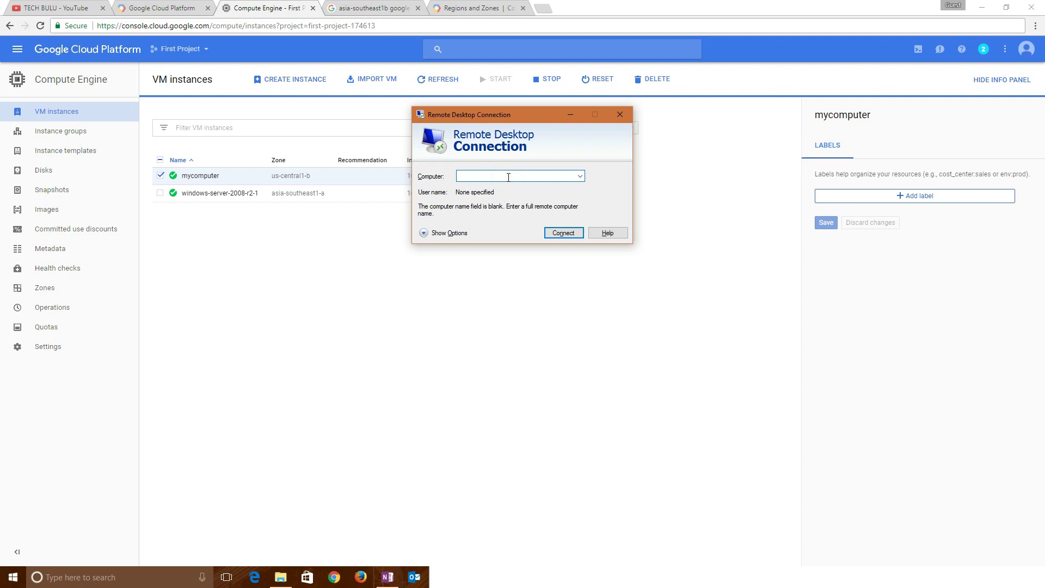
{"action": "key", "text": "ctrl+v"}
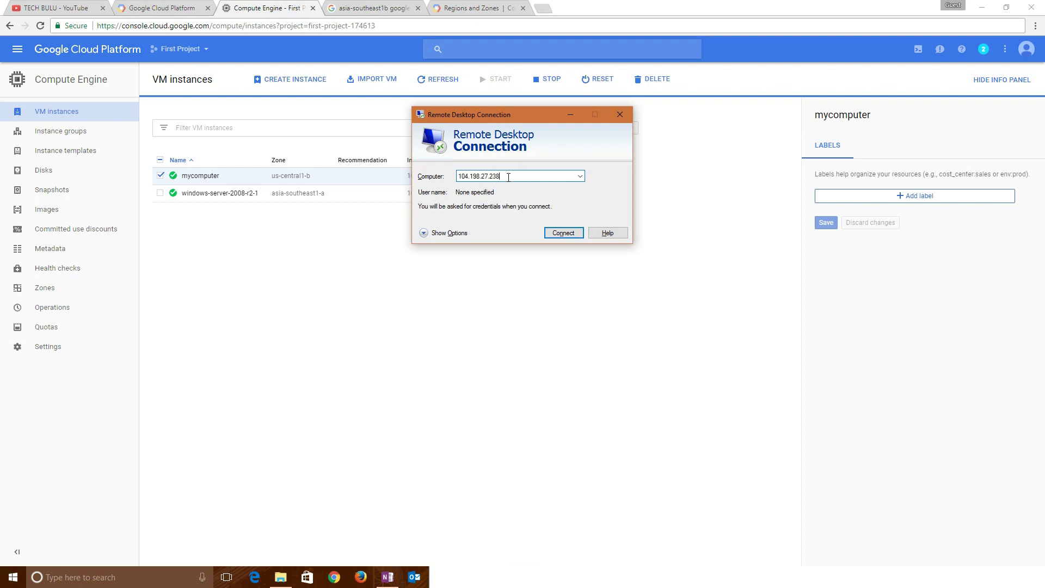
{"action": "left_click", "coordinate": [562, 232]}
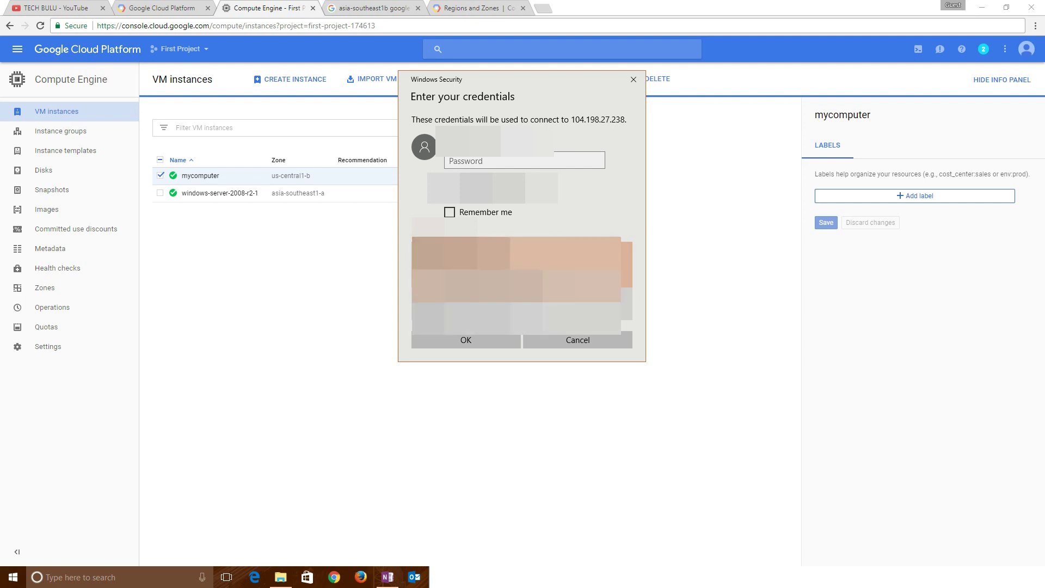
Sign in to the remote computer with another account, entering its user name and the password copied from Notepad, and accept the unverified certificate.
{"action": "left_click", "coordinate": [490, 304]}
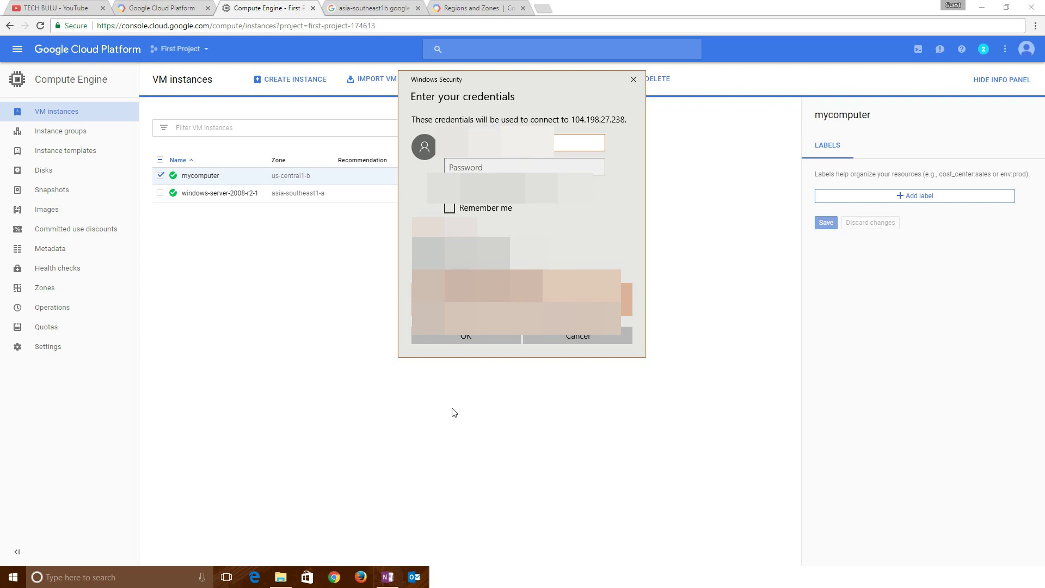
{"action": "left_click", "coordinate": [543, 576]}
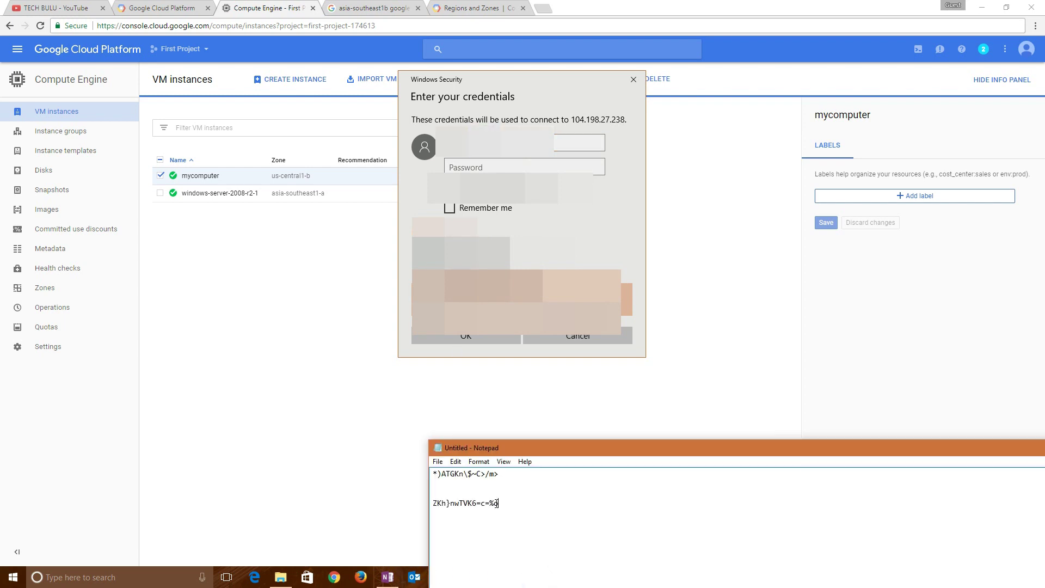
{"action": "left_click_drag", "start_coordinate": [501, 503], "coordinate": [433, 505]}
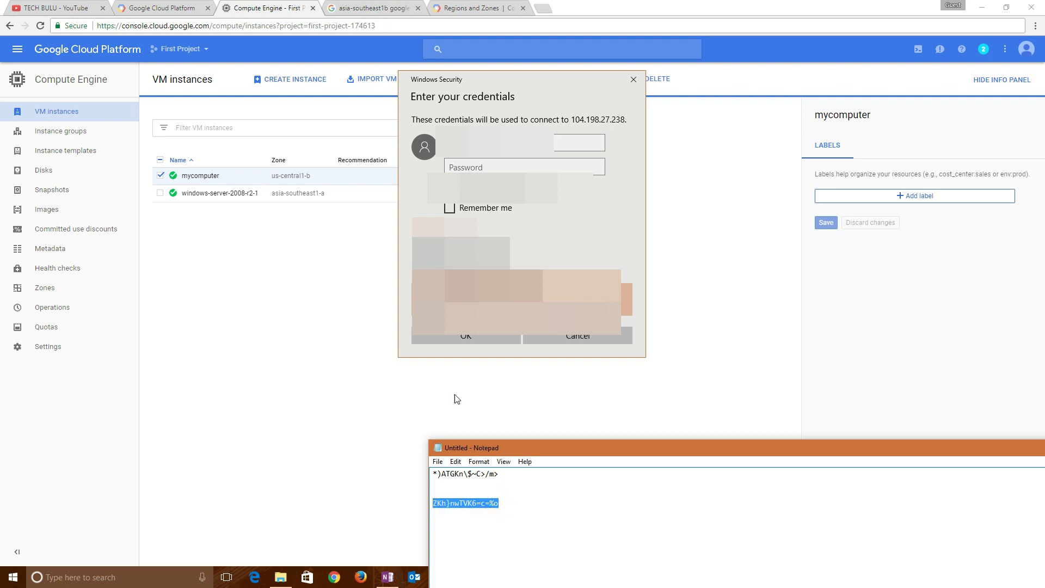
{"action": "left_click", "coordinate": [472, 168]}
{"action": "key", "text": "ctrl+v"}
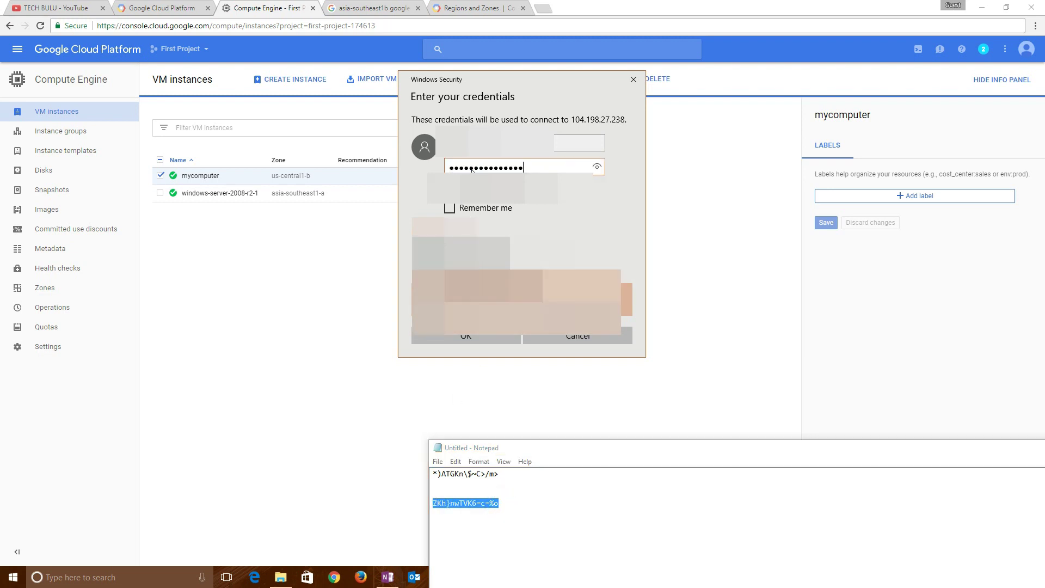
{"action": "left_click", "coordinate": [485, 143]}
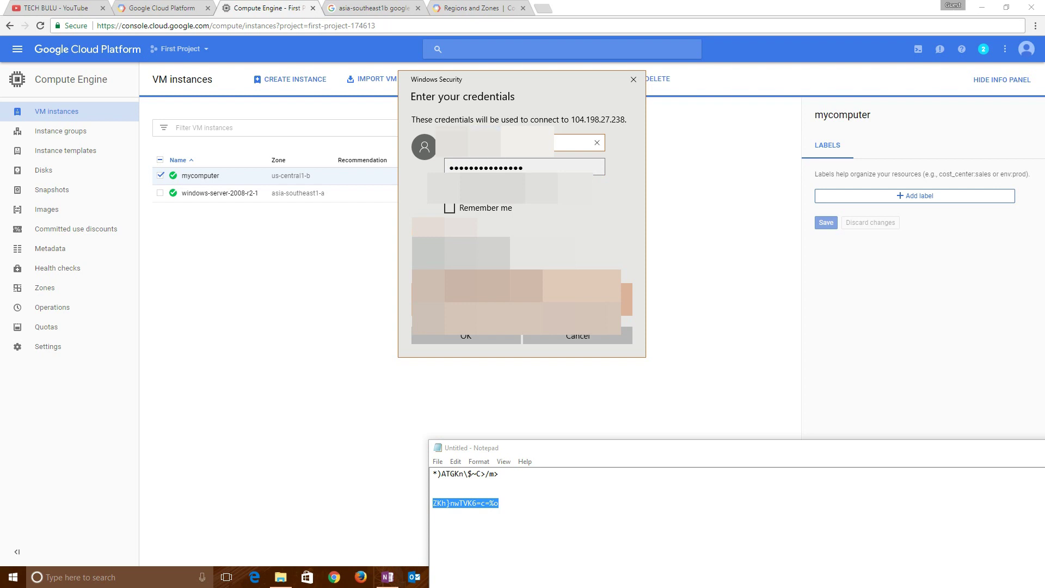
{"action": "left_click", "coordinate": [467, 334]}
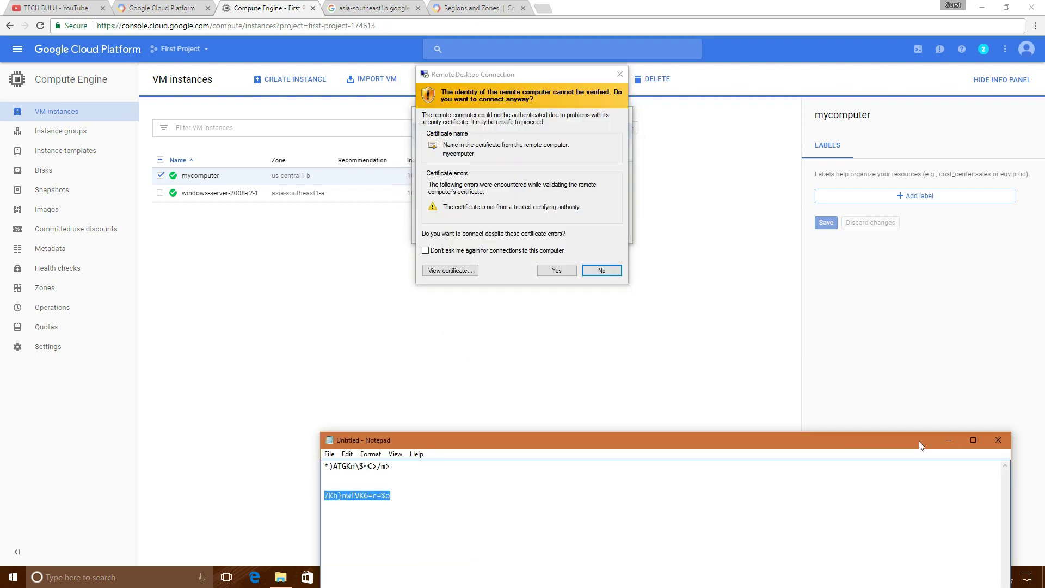
{"action": "left_click", "coordinate": [947, 439]}
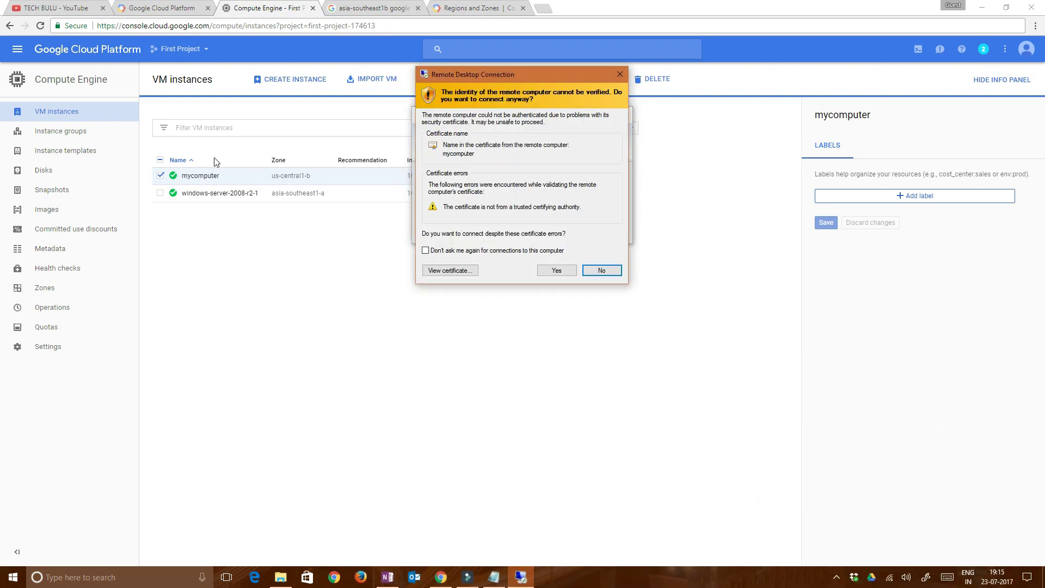
{"action": "left_click", "coordinate": [554, 271]}
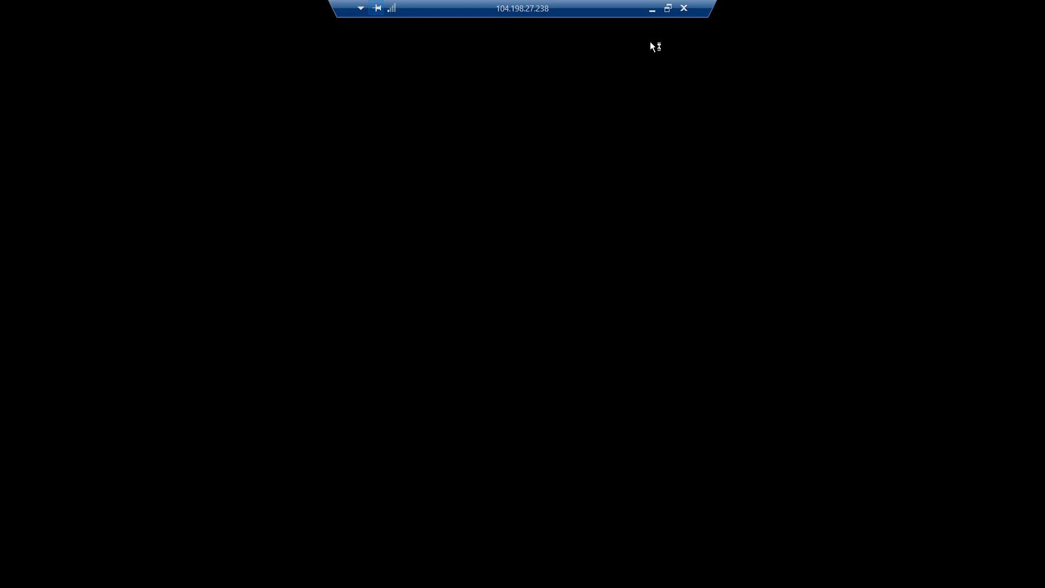
Switch the remote session to a window, move and enlarge it, and return it to full screen.
{"action": "left_click", "coordinate": [669, 8]}
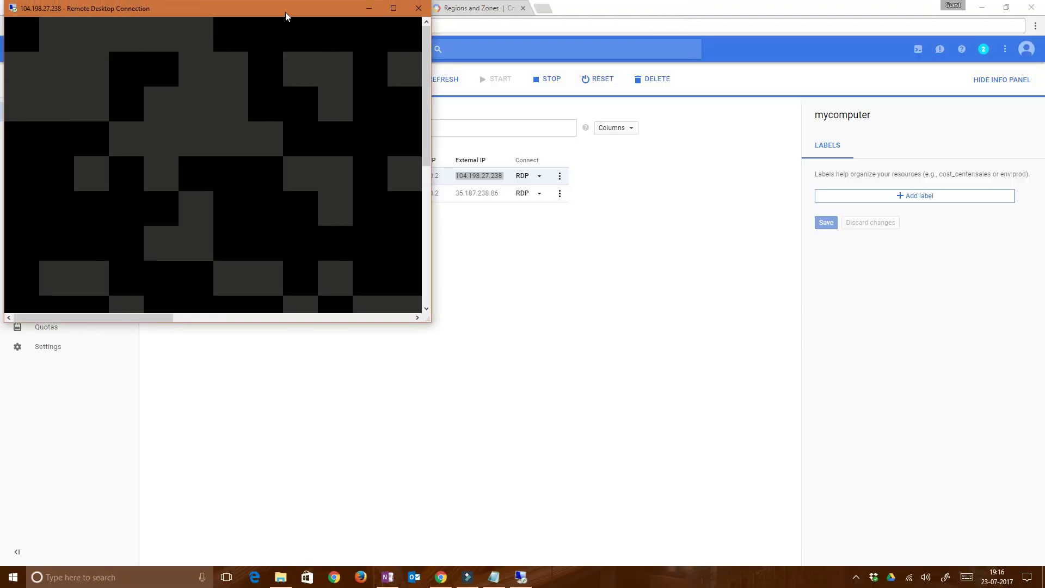
{"action": "left_click_drag", "start_coordinate": [285, 12], "coordinate": [425, 109]}
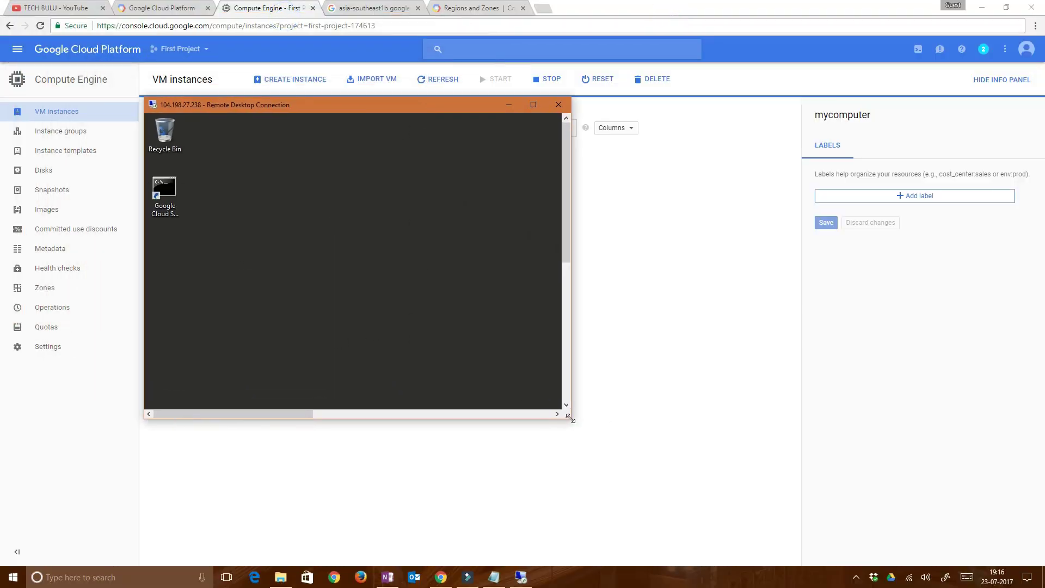
{"action": "left_click_drag", "start_coordinate": [572, 420], "coordinate": [797, 514]}
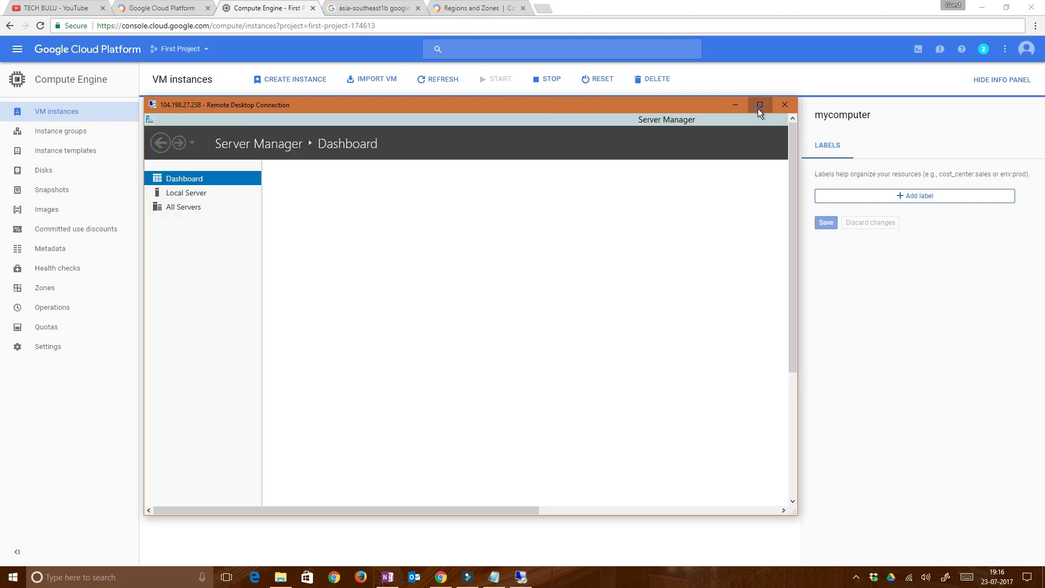
{"action": "left_click", "coordinate": [760, 108]}
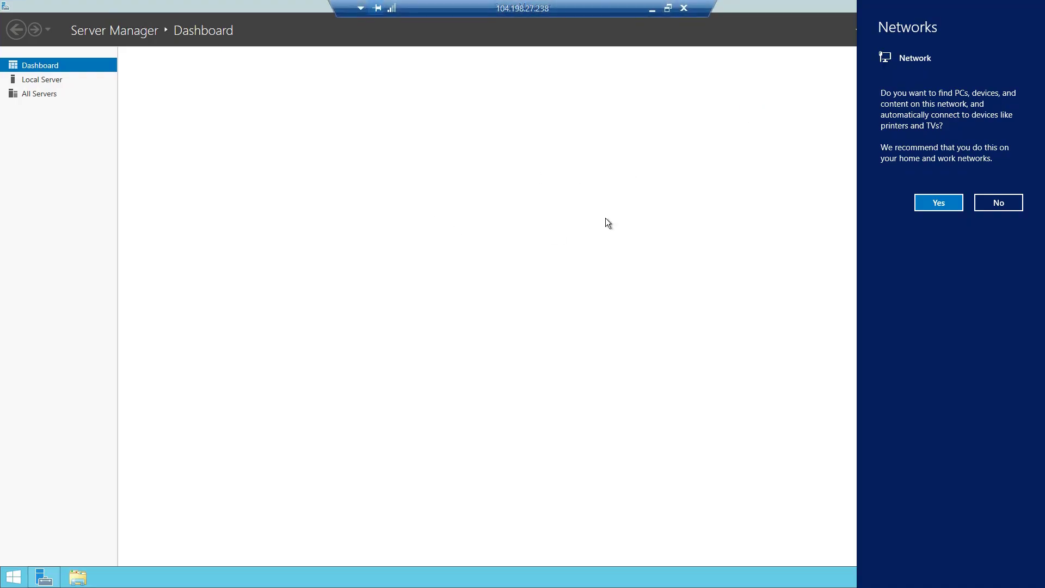
Decline network device discovery and close Server Manager on the remote server.
{"action": "left_click", "coordinate": [1004, 204]}
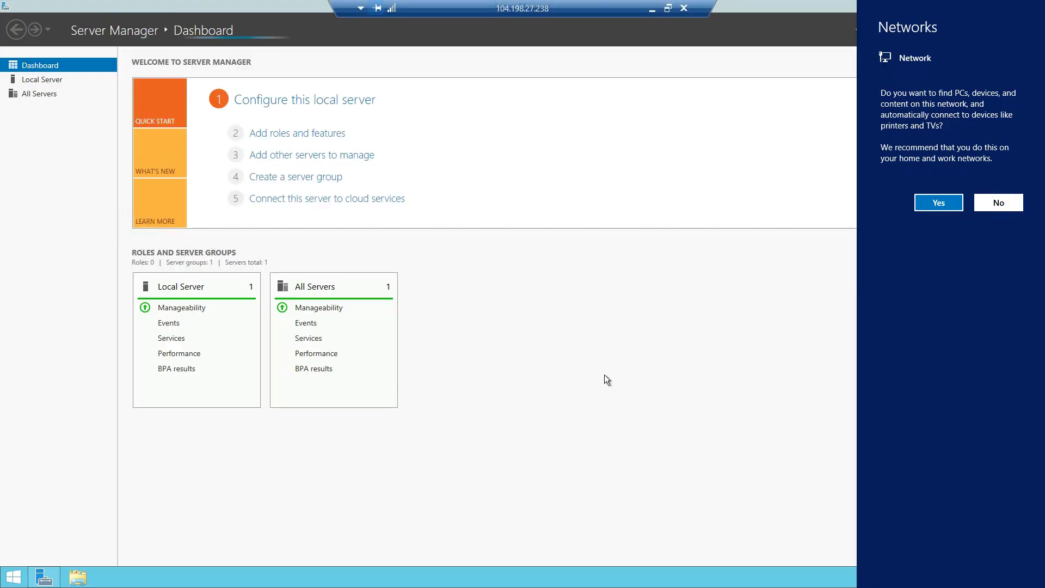
{"action": "left_click", "coordinate": [1034, 6]}
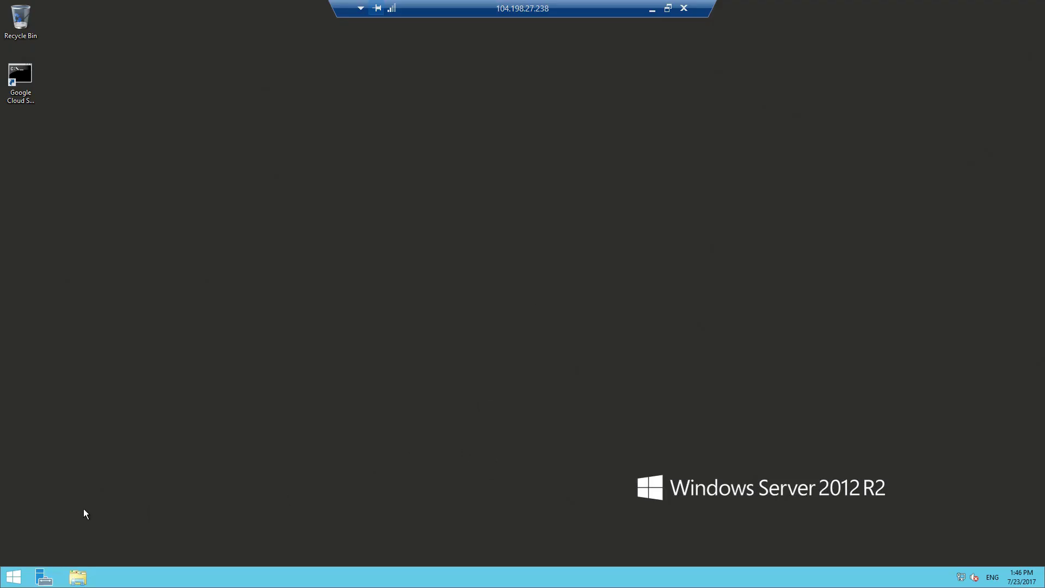
Launch Internet Explorer on the remote server by running iexplore.
{"action": "right_click", "coordinate": [22, 572]}
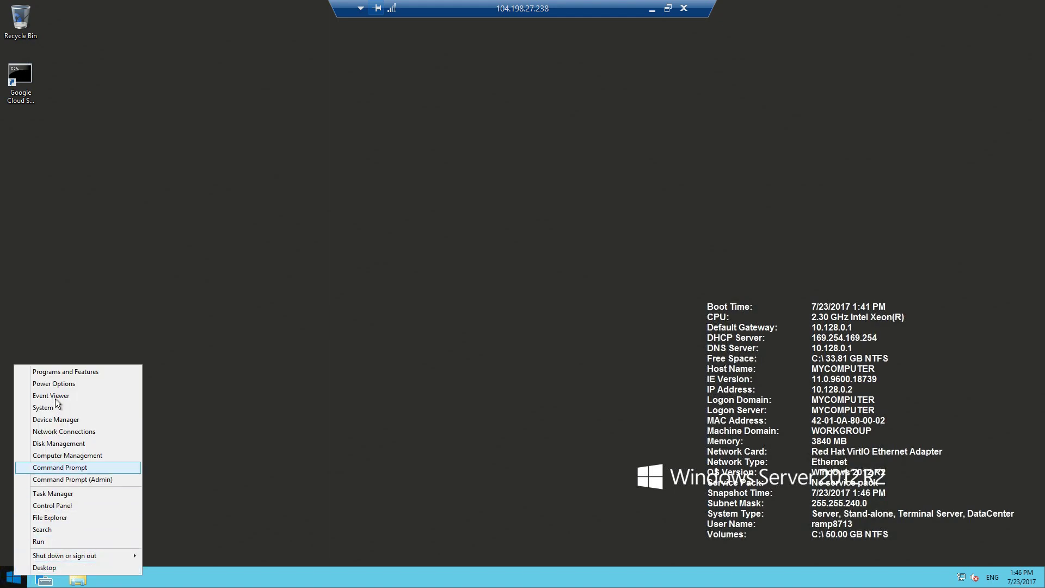
{"action": "left_click", "coordinate": [65, 518]}
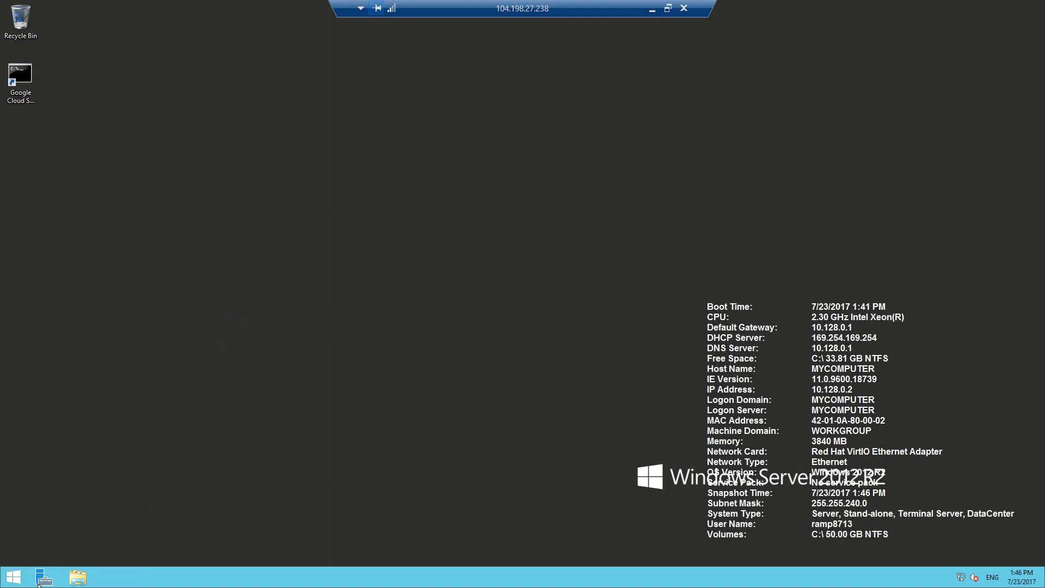
{"action": "right_click", "coordinate": [20, 580]}
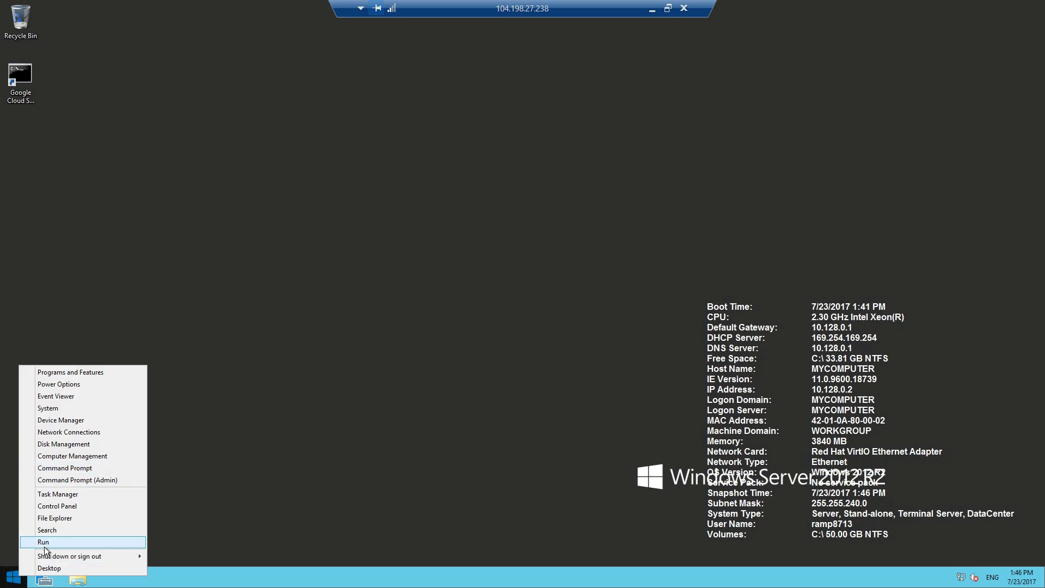
{"action": "left_click", "coordinate": [43, 543]}
{"action": "type", "text": "i"}
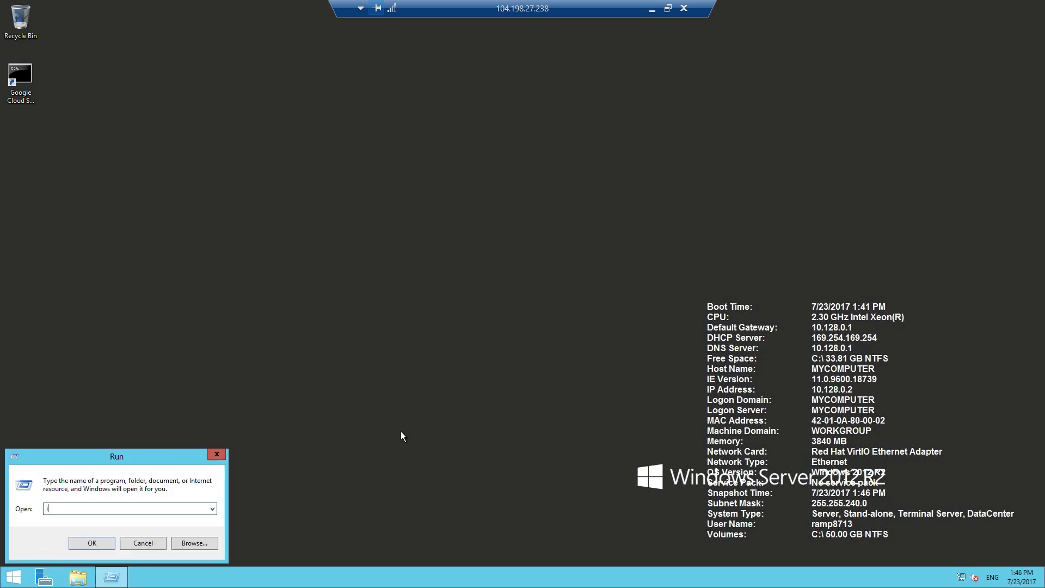
{"action": "type", "text": "explore"}
{"action": "key", "text": "Return"}
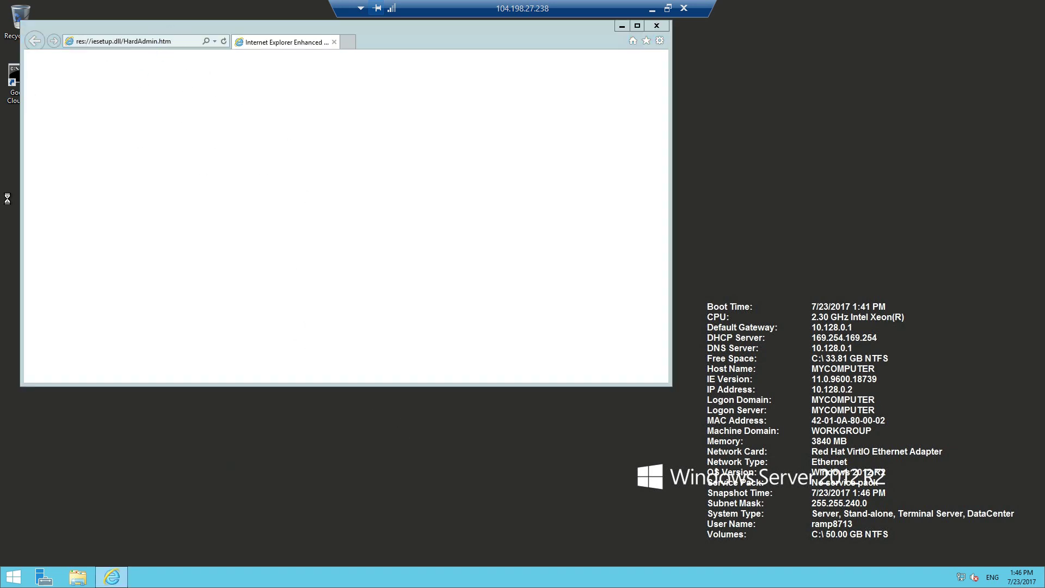
Open google.com in Internet Explorer, dismiss the blocked-content alert, and close the browser.
{"action": "left_click", "coordinate": [478, 294]}
{"action": "type", "text": "goog"}
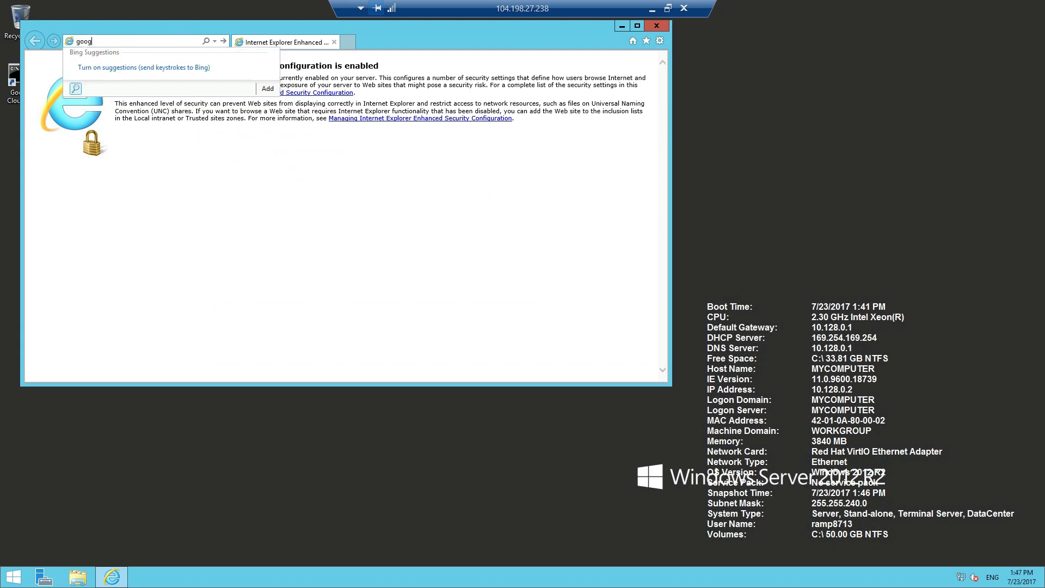
{"action": "type", "text": "le.com"}
{"action": "key", "text": "Return"}
{"action": "left_click", "coordinate": [541, 318]}
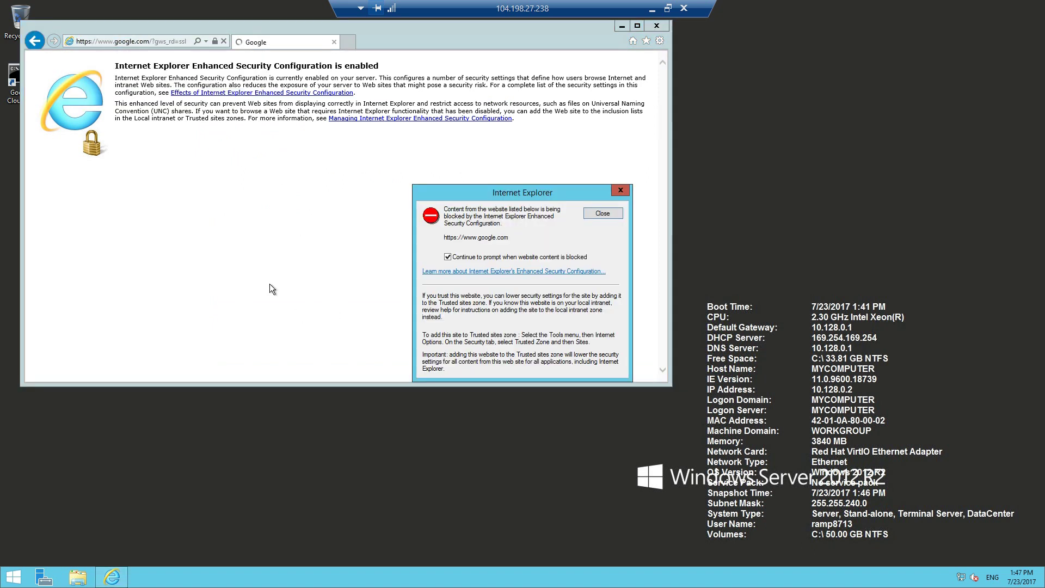
{"action": "left_click", "coordinate": [601, 214]}
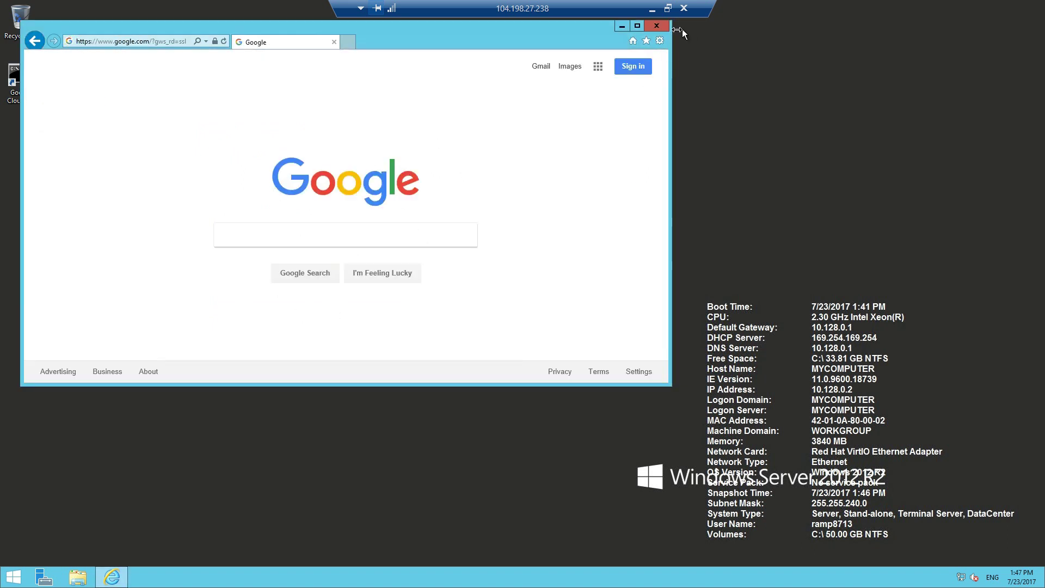
{"action": "left_click", "coordinate": [663, 27]}
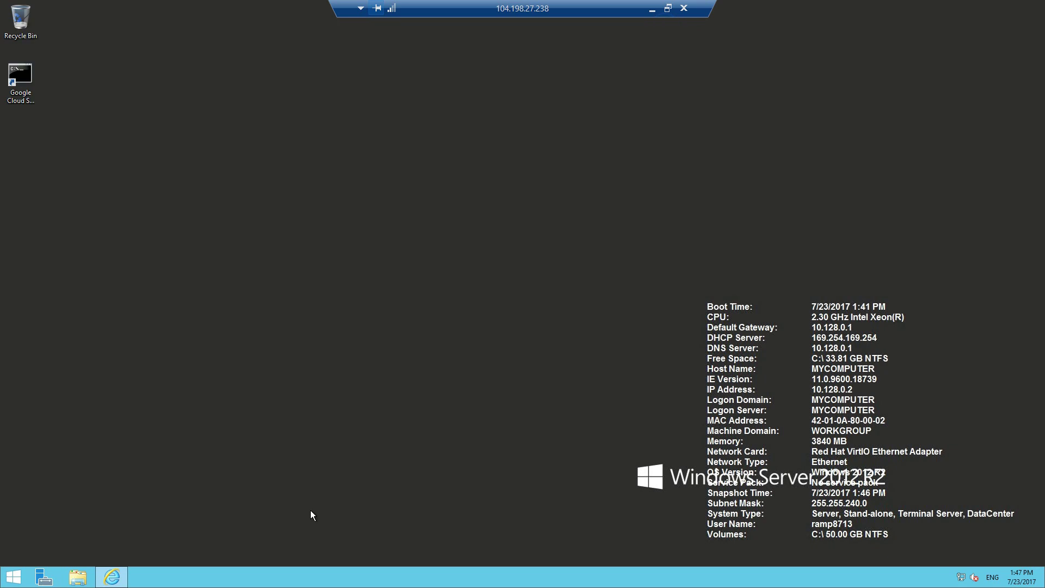
Sign out of the Windows Server 2012 R2 session and return to the Compute Engine VM instances list.
{"action": "right_click", "coordinate": [11, 577]}
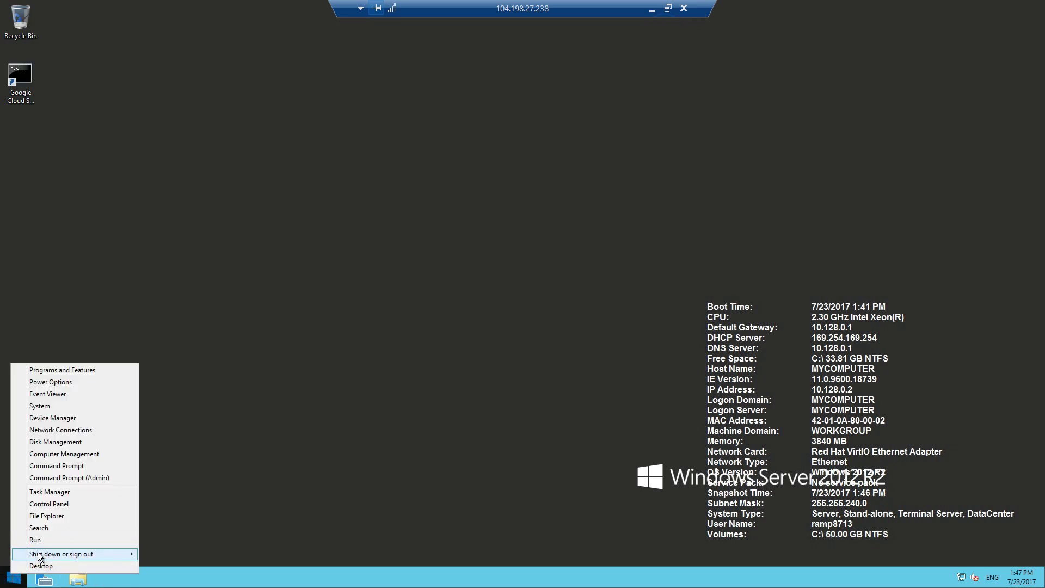
{"action": "left_click", "coordinate": [37, 552]}
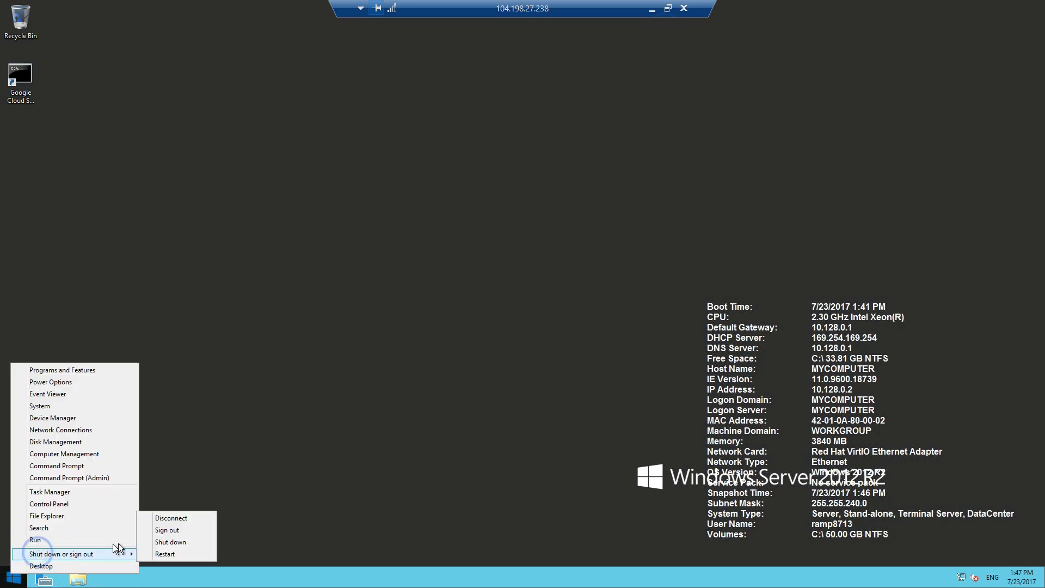
{"action": "left_click", "coordinate": [170, 531]}
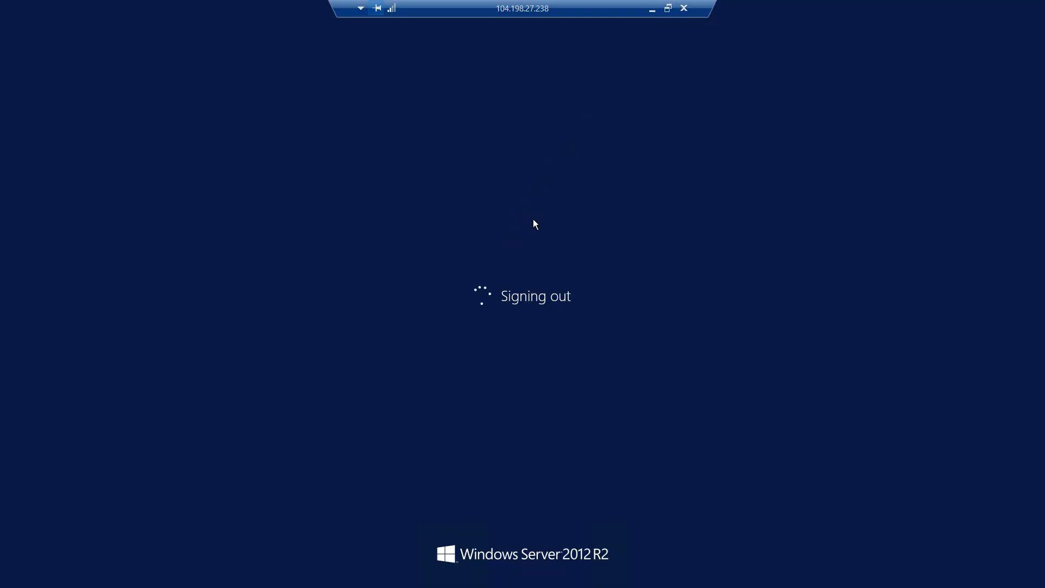
{"action": "left_click", "coordinate": [653, 10]}
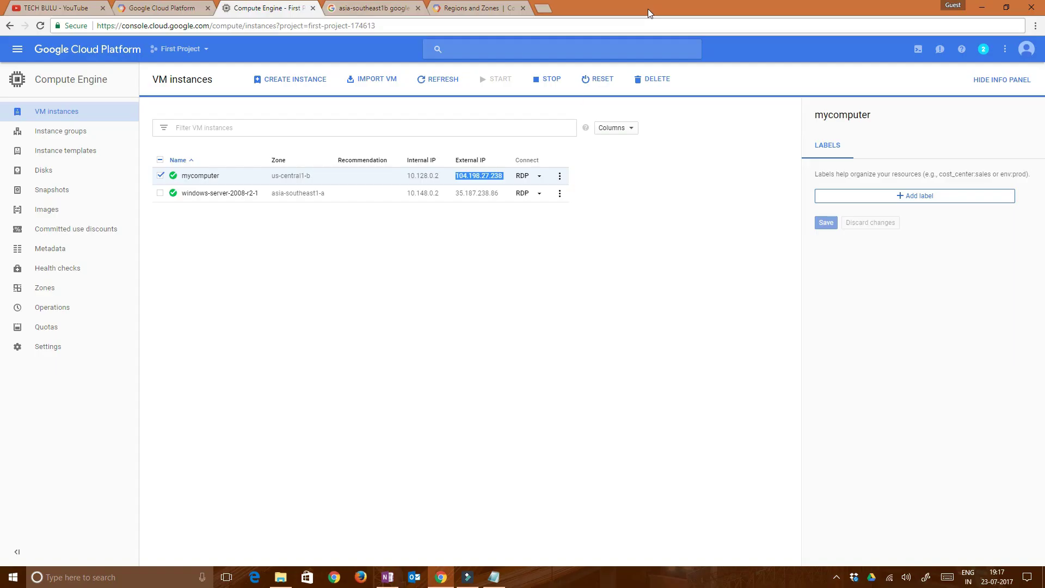
Connect through Remote Desktop to the windows-server-2008-r2-1 instance's external IP address 35.187.238.86.
{"action": "left_click", "coordinate": [420, 249]}
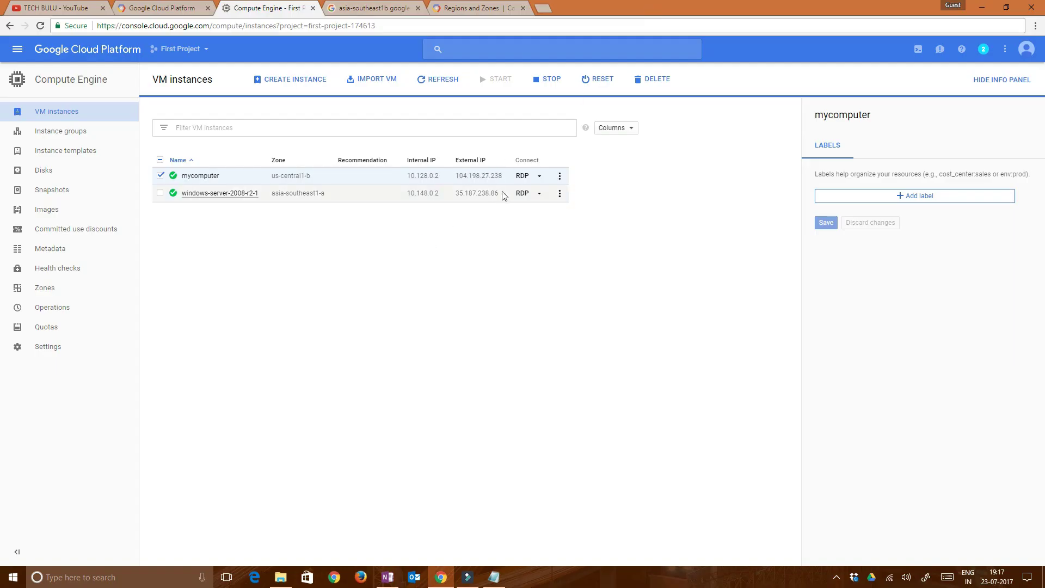
{"action": "left_click", "coordinate": [498, 194]}
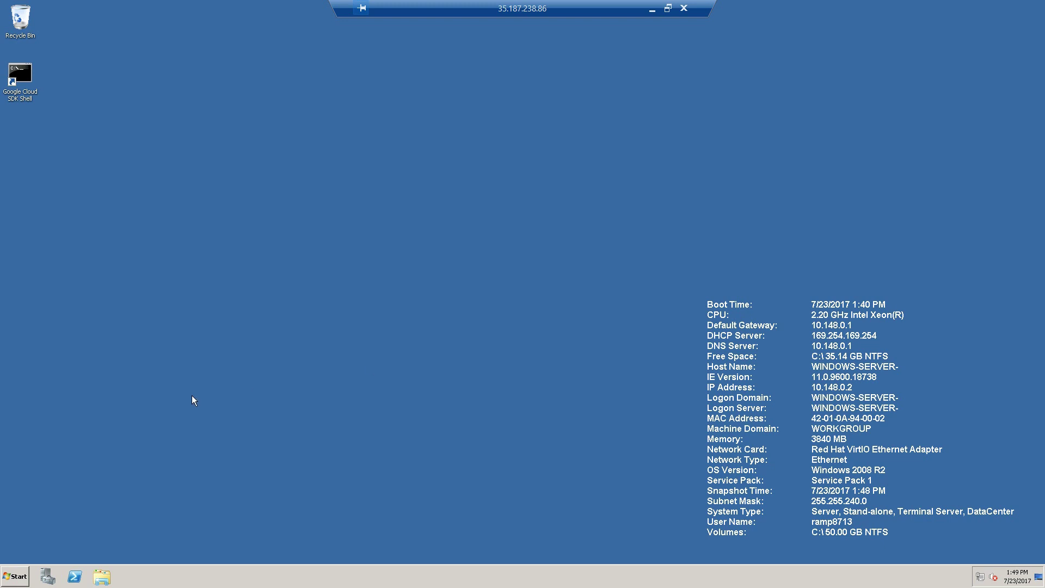
Launch Internet Explorer on the Windows Server 2008 R2 machine and open google.com, dismissing the blocked-content alert.
{"action": "left_click", "coordinate": [15, 576]}
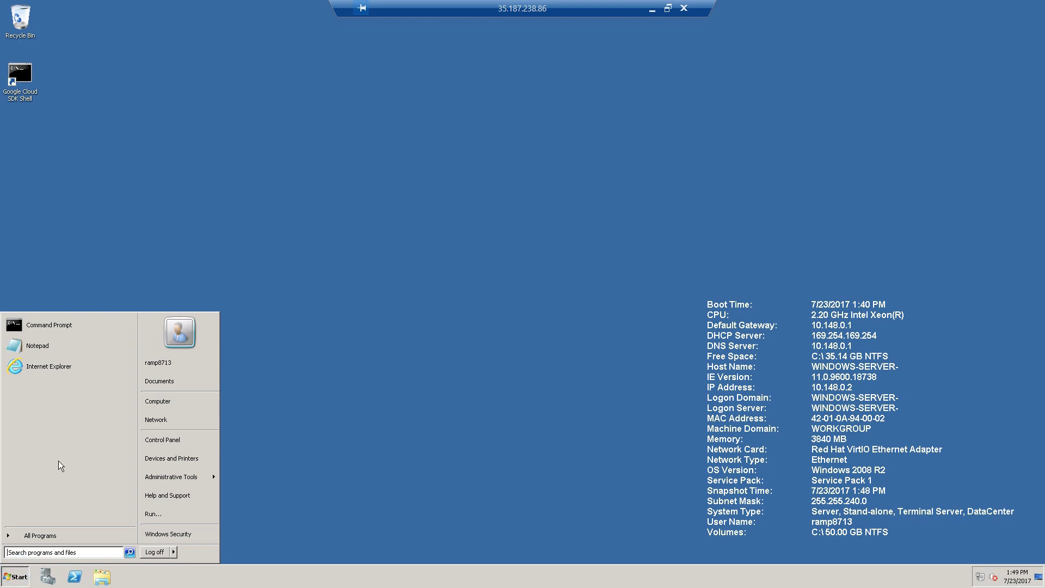
{"action": "left_click", "coordinate": [67, 365]}
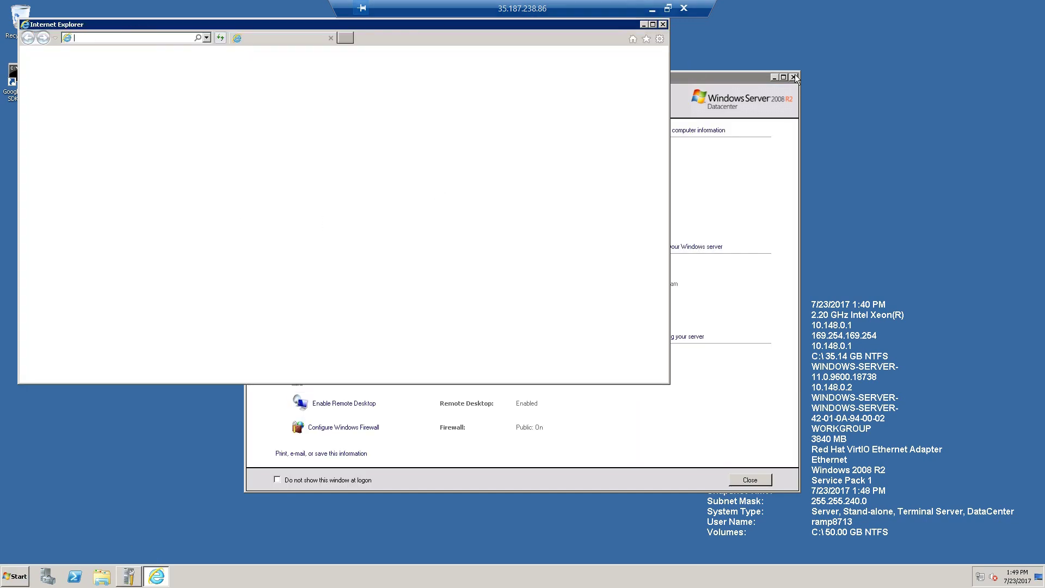
{"action": "type", "text": "google.com"}
{"action": "key", "text": "Return"}
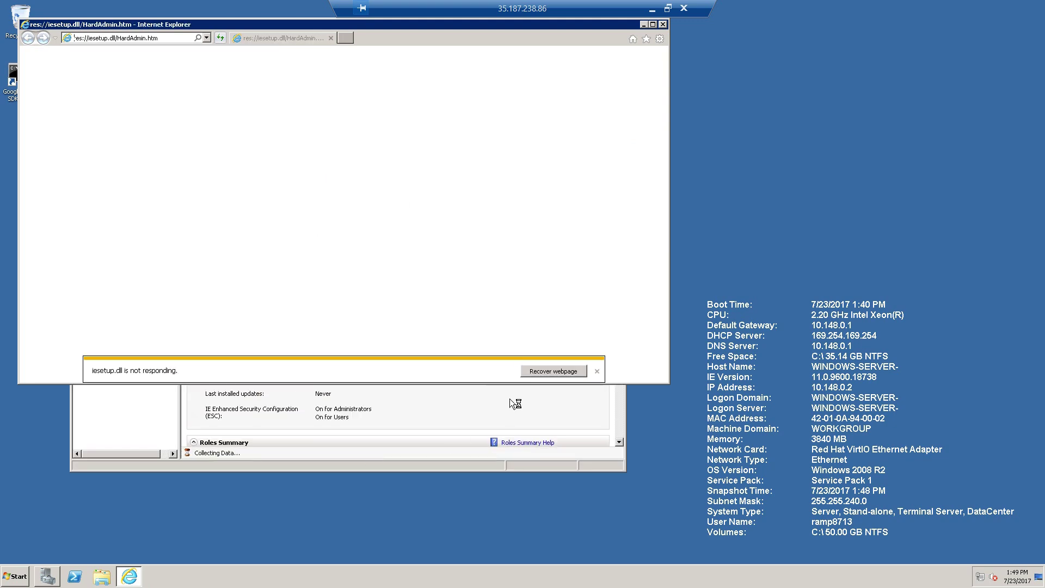
{"action": "key", "text": "Return"}
{"action": "left_click", "coordinate": [170, 41]}
{"action": "type", "text": "google.com"}
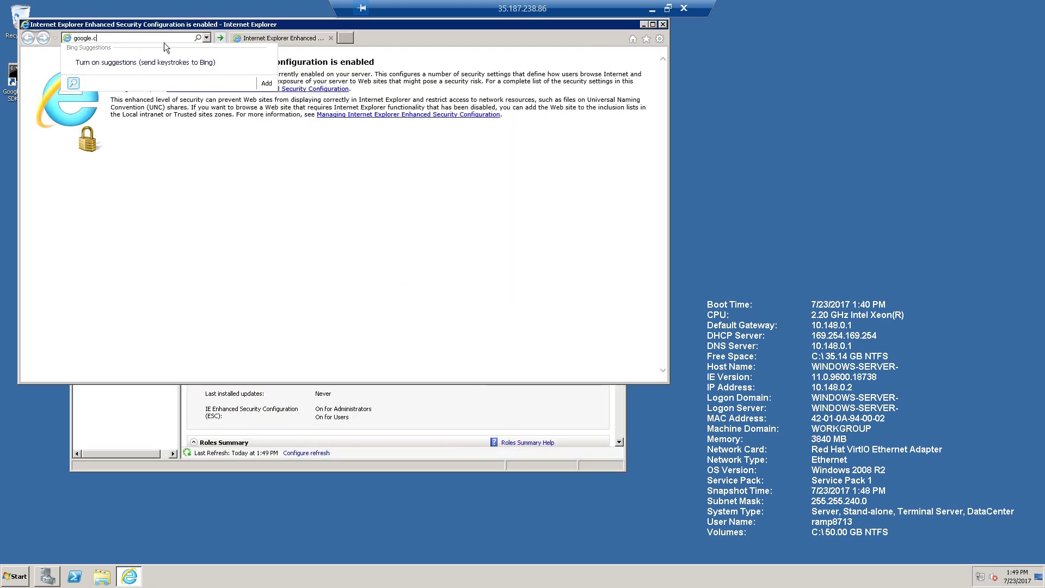
{"action": "key", "text": "Return"}
{"action": "key", "text": "Return"}
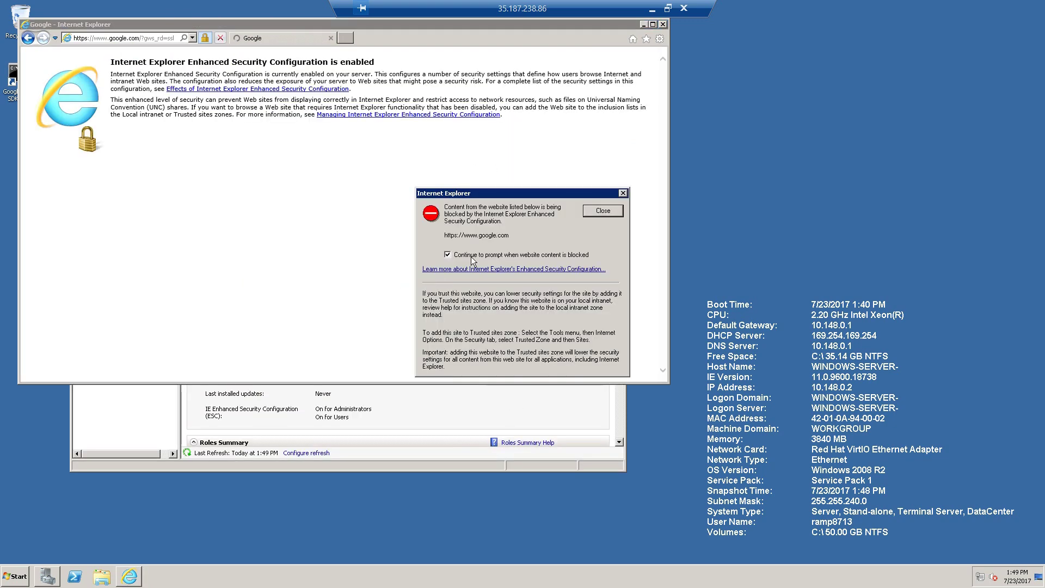
{"action": "left_click", "coordinate": [602, 211]}
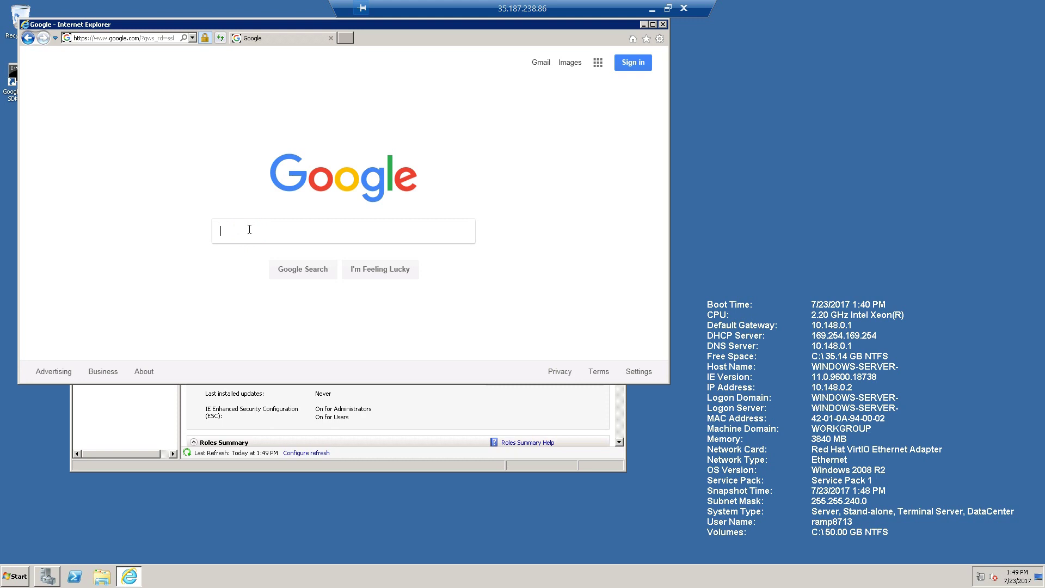
Search Google for "google india news", follow the redirect link to the results, and close Internet Explorer and Server Manager.
{"action": "type", "text": "google India news"}
{"action": "key", "text": "Return"}
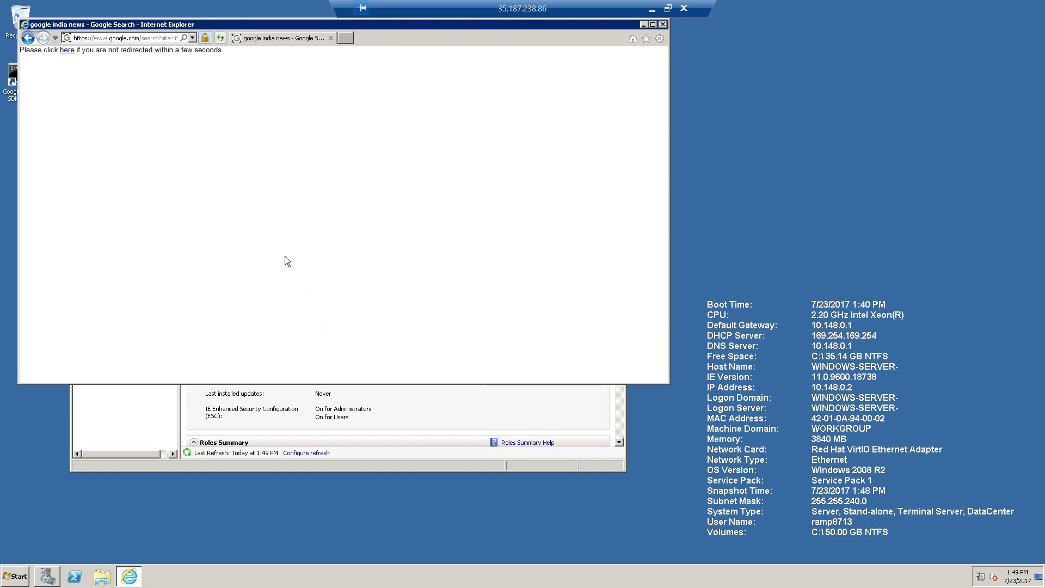
{"action": "left_click", "coordinate": [67, 51]}
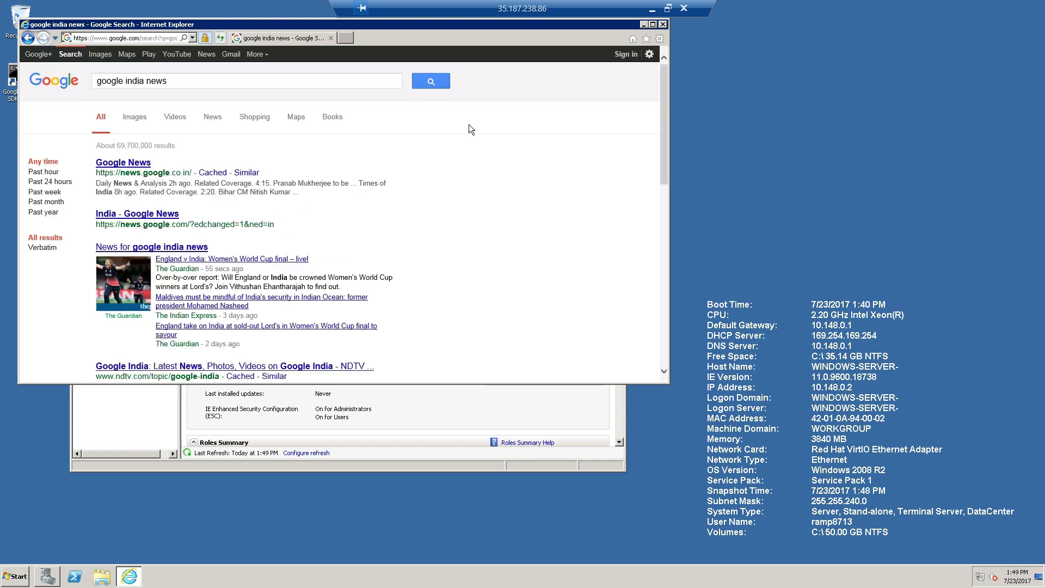
{"action": "left_click", "coordinate": [663, 24]}
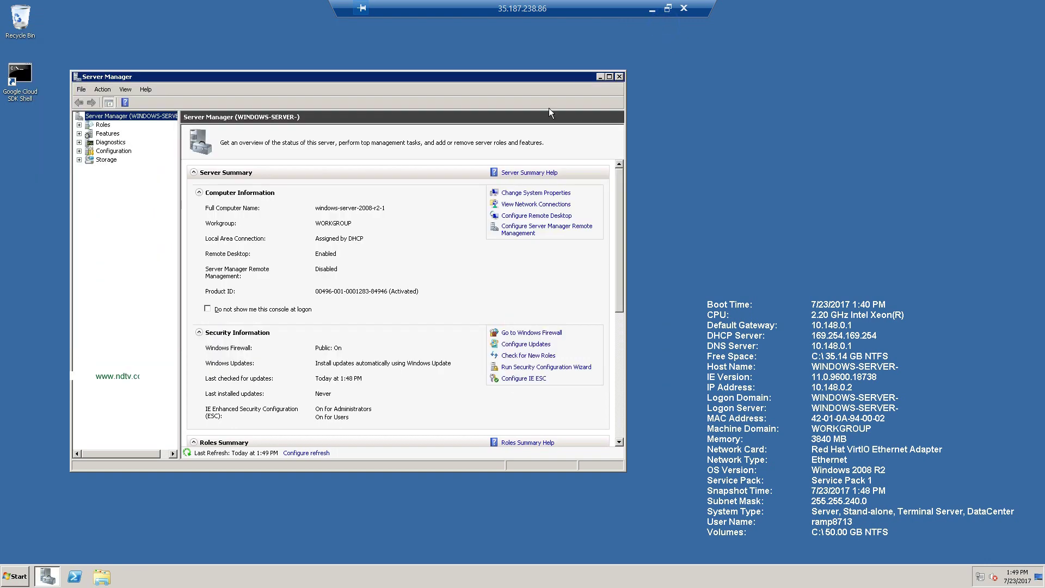
{"action": "left_click", "coordinate": [618, 77]}
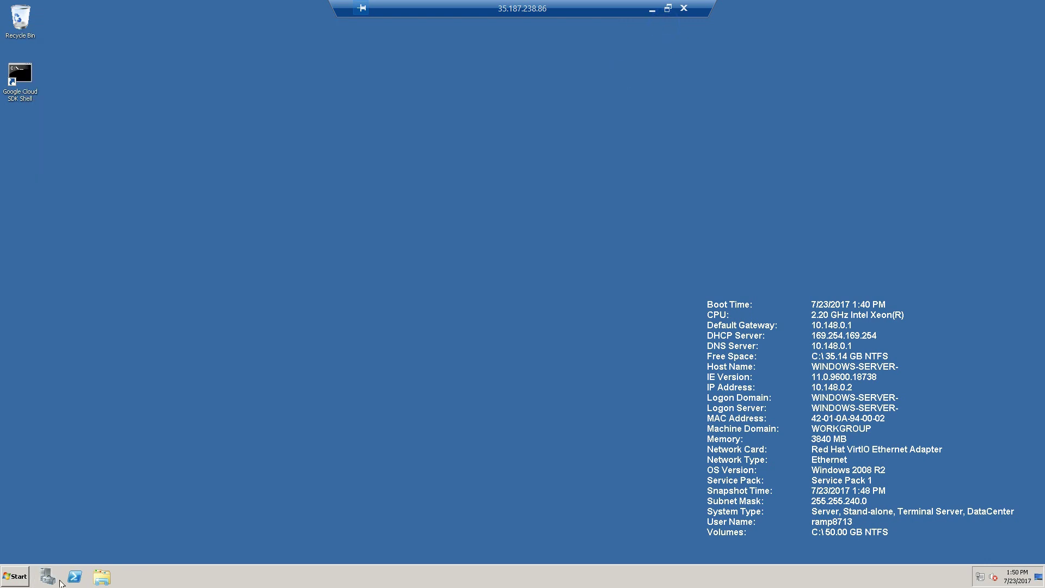
Run compmgmt.msc to launch Computer Management and display the Users folder under Local Users and Groups.
{"action": "left_click", "coordinate": [26, 580]}
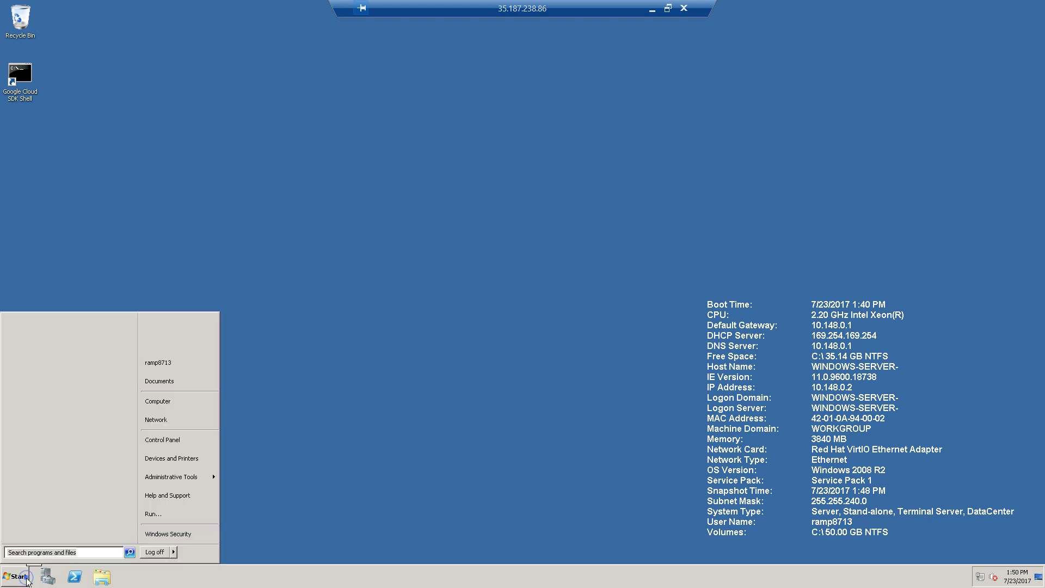
{"action": "left_click", "coordinate": [154, 515]}
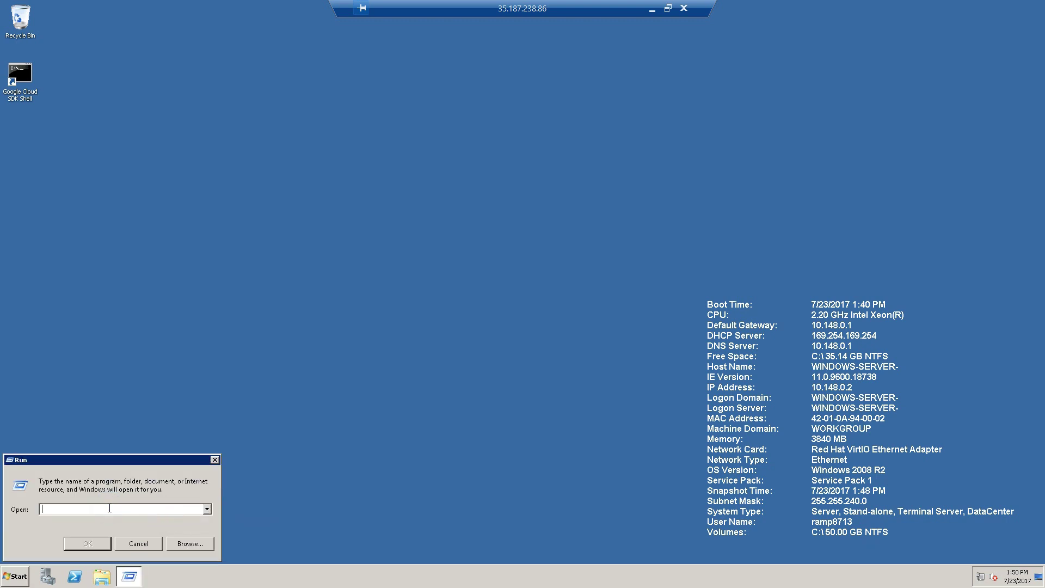
{"action": "type", "text": "compmgmt.msc"}
{"action": "key", "text": "Return"}
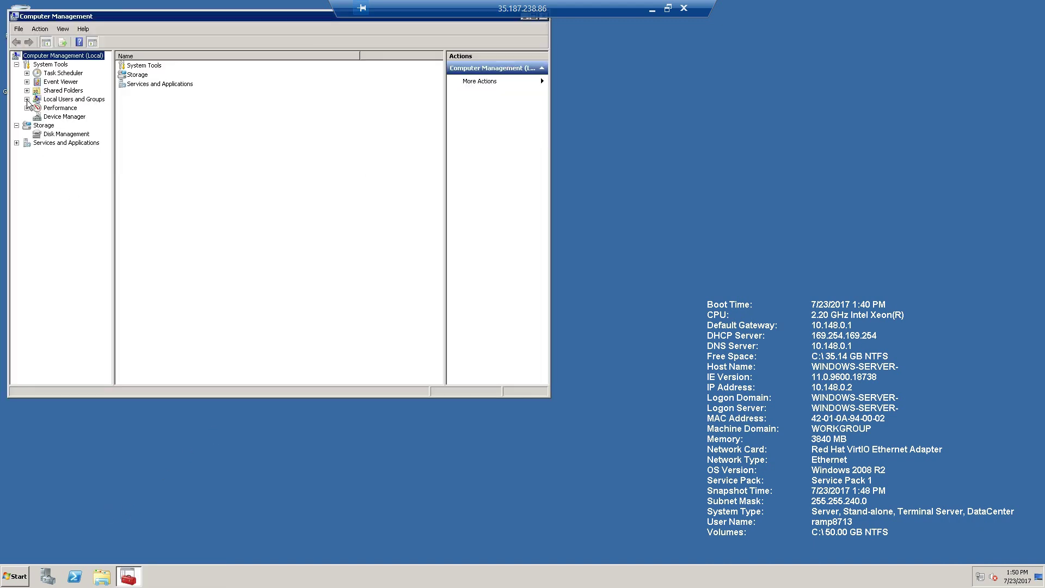
{"action": "left_click", "coordinate": [26, 99]}
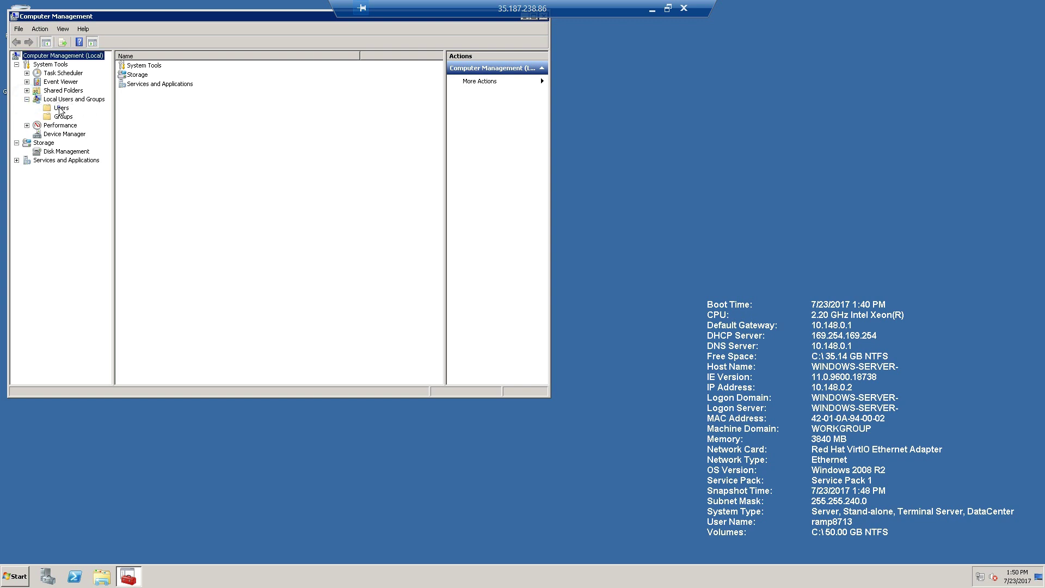
{"action": "left_click", "coordinate": [61, 108]}
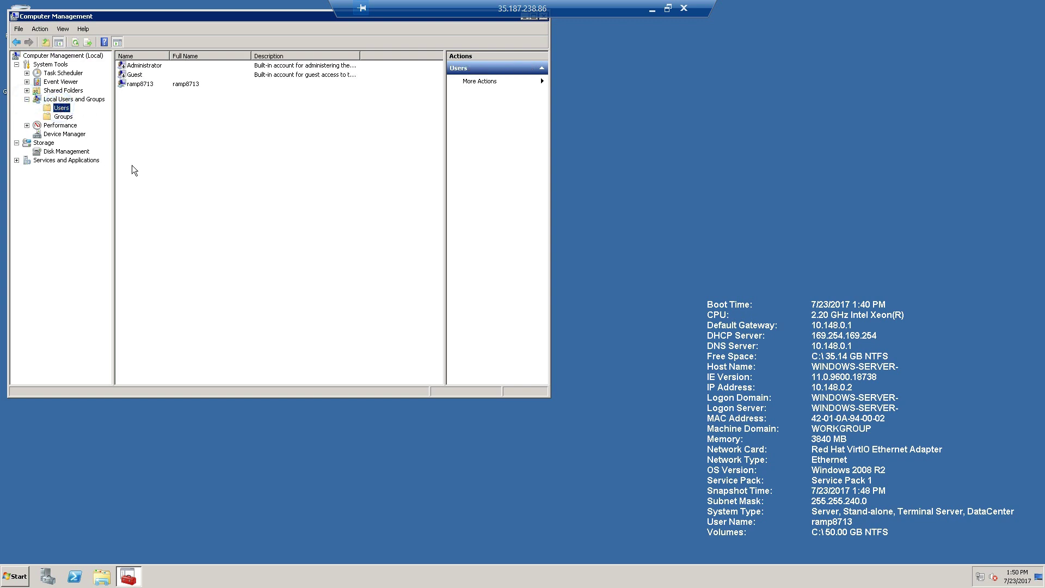
Bring up the Set Password form for the logged-in user's account, dismiss it without a change, and close Computer Management.
{"action": "left_click", "coordinate": [146, 84]}
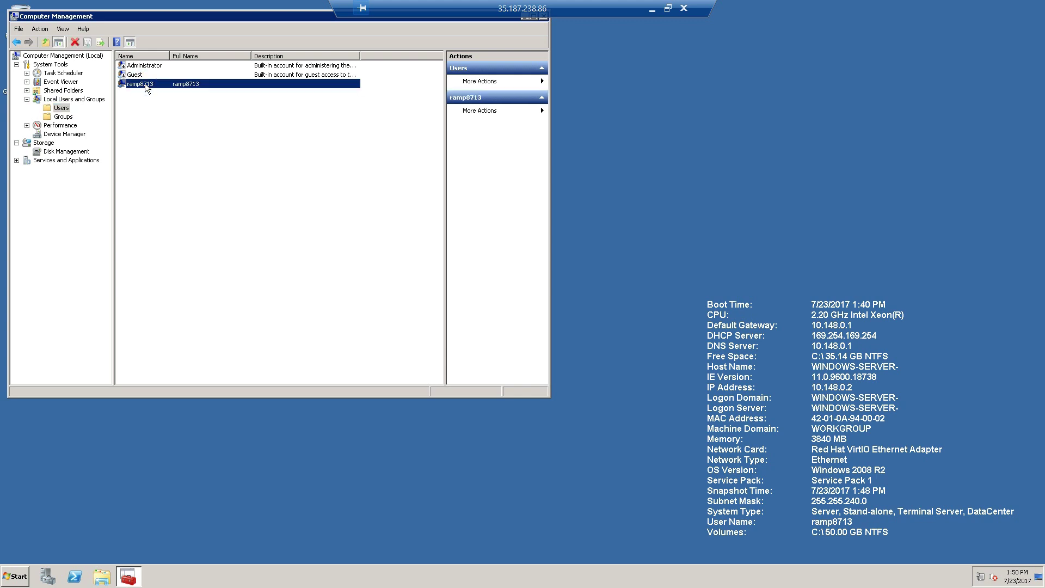
{"action": "right_click", "coordinate": [146, 85]}
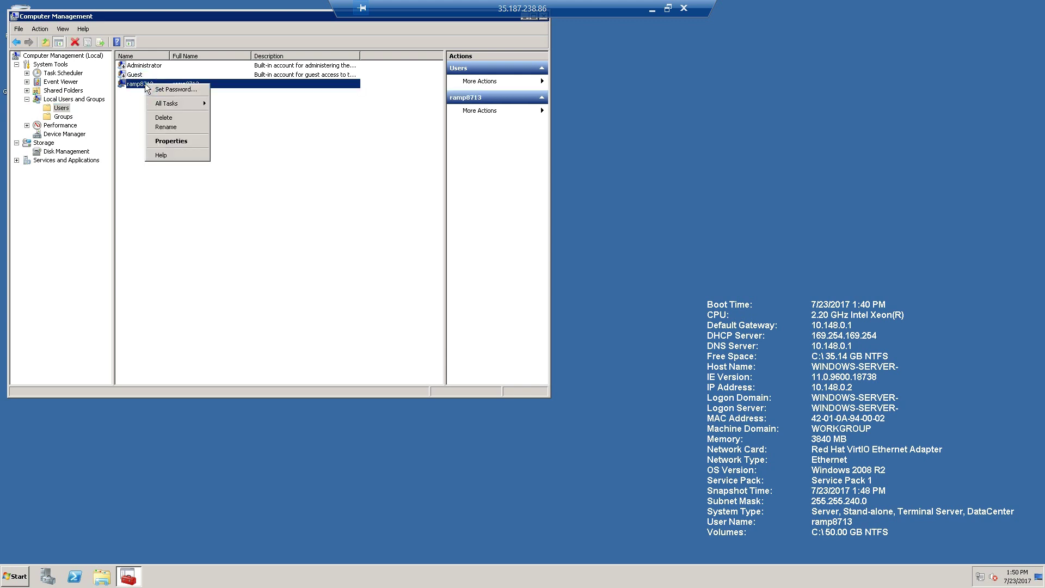
{"action": "left_click", "coordinate": [157, 90]}
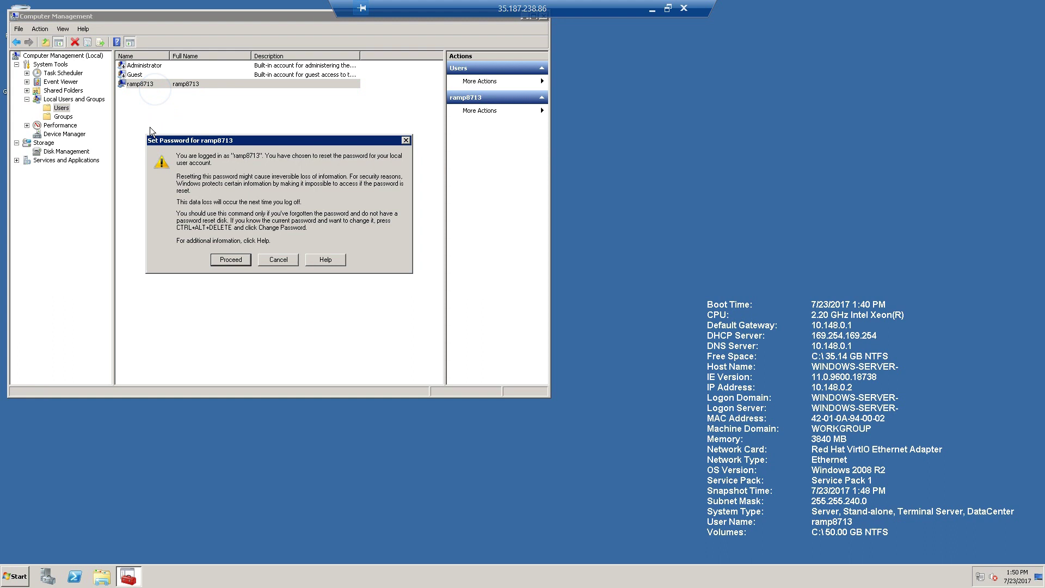
{"action": "left_click", "coordinate": [229, 261]}
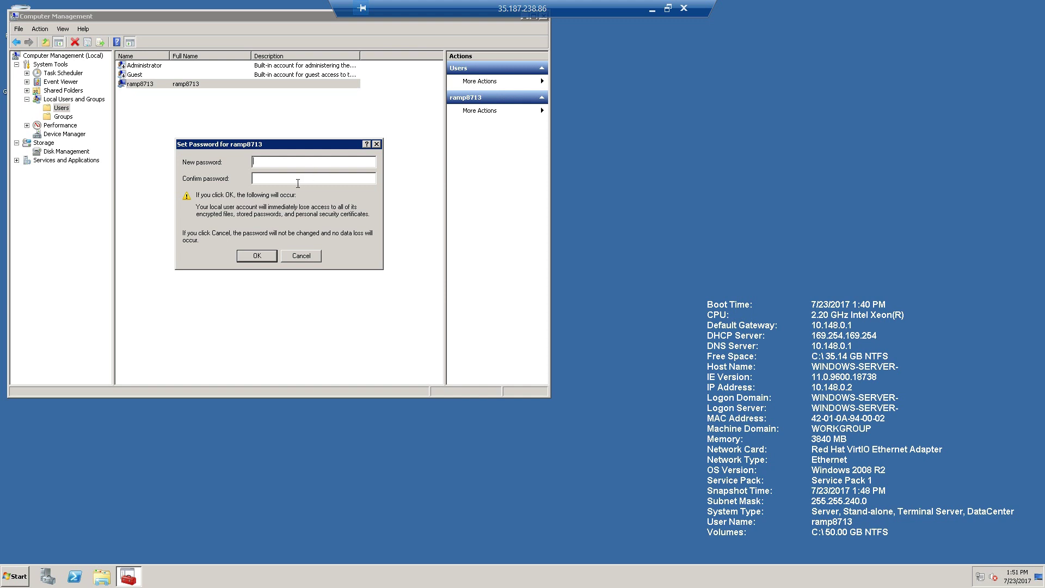
{"action": "left_click", "coordinate": [376, 144]}
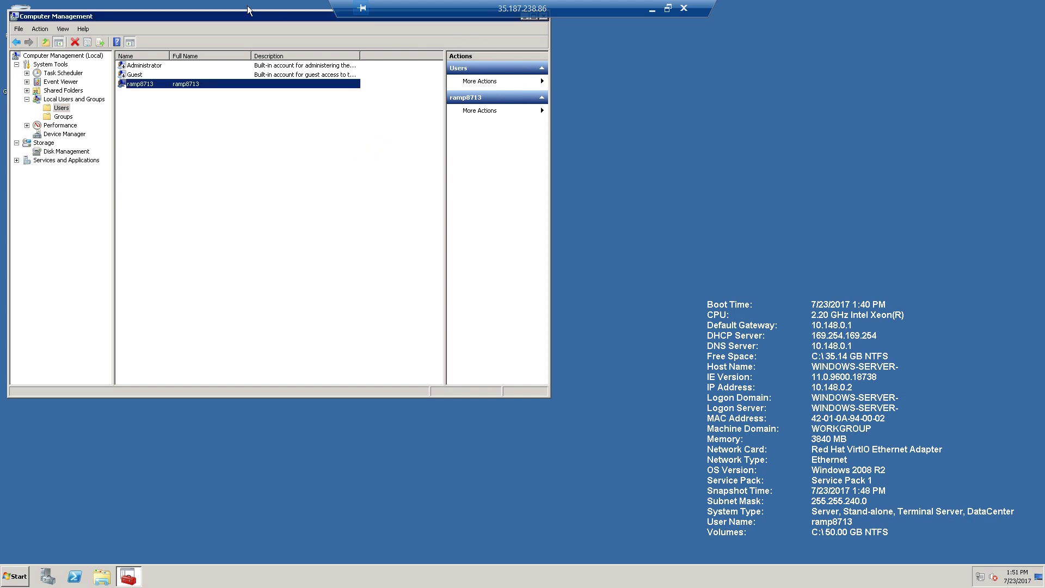
{"action": "left_click_drag", "start_coordinate": [248, 8], "coordinate": [300, 61]}
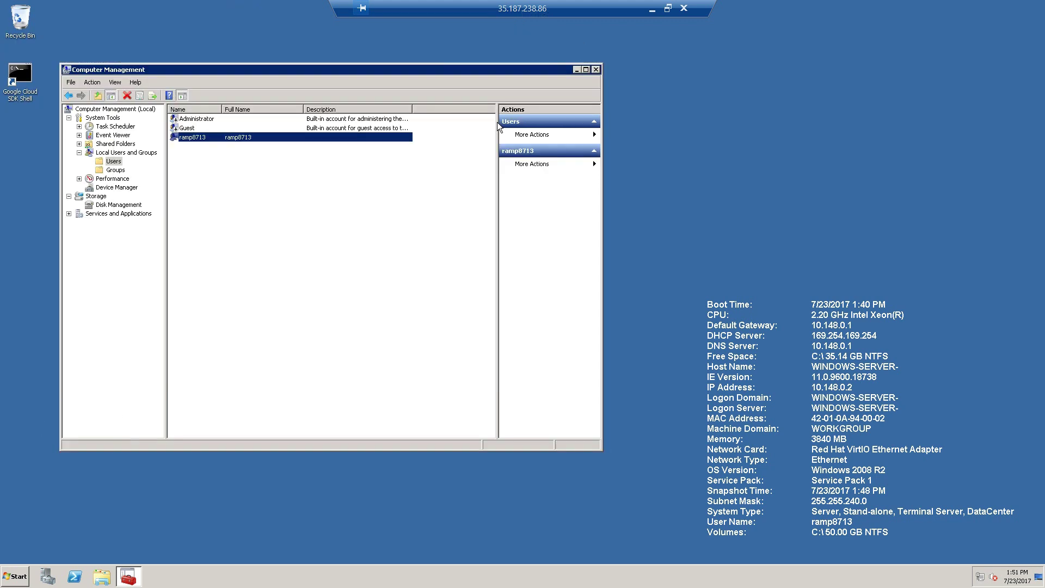
{"action": "left_click", "coordinate": [596, 69]}
Shut down the Windows Server 2008 R2 machine with the Other (Planned) reason and return to the VM instances list.
{"action": "left_click", "coordinate": [22, 572]}
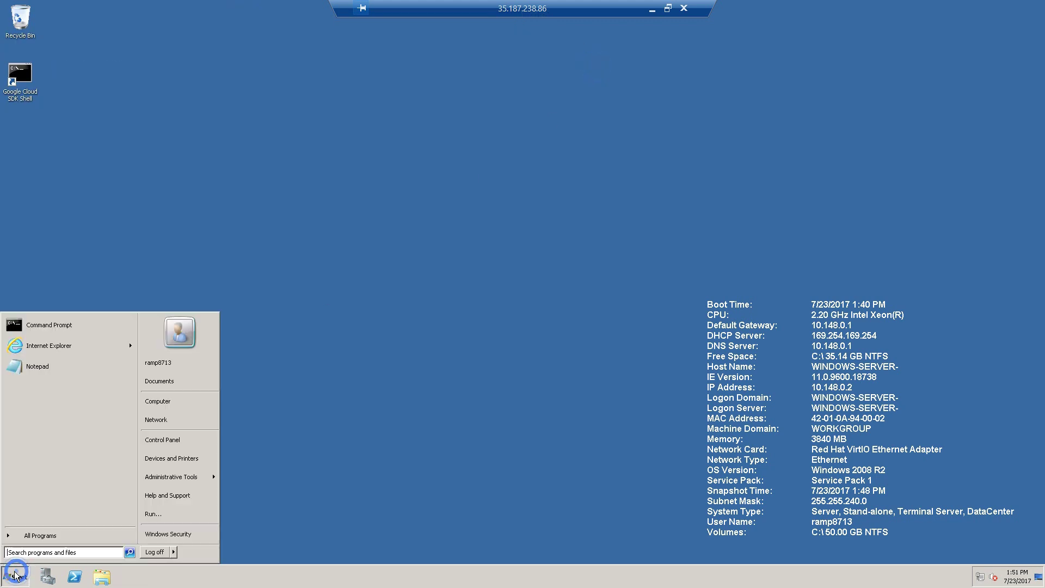
{"action": "left_click", "coordinate": [173, 552]}
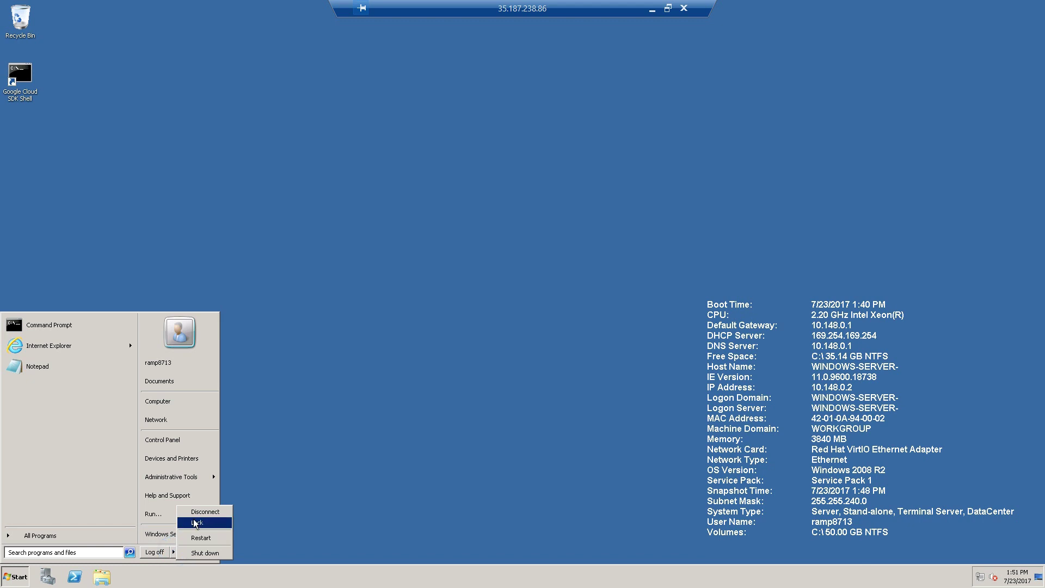
{"action": "left_click", "coordinate": [188, 553]}
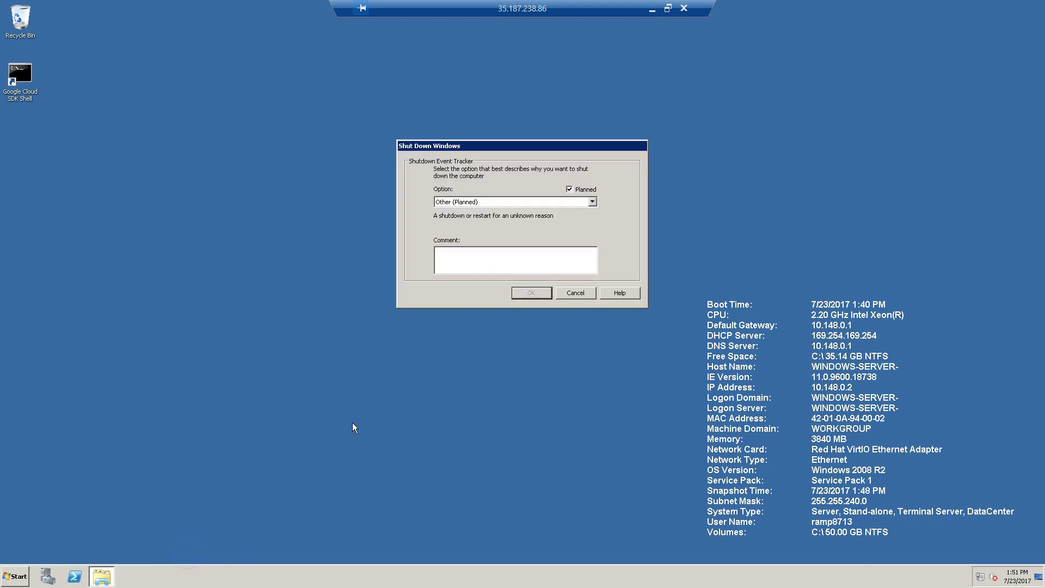
{"action": "left_click", "coordinate": [501, 260]}
{"action": "left_click", "coordinate": [532, 292]}
{"action": "left_click", "coordinate": [557, 329]}
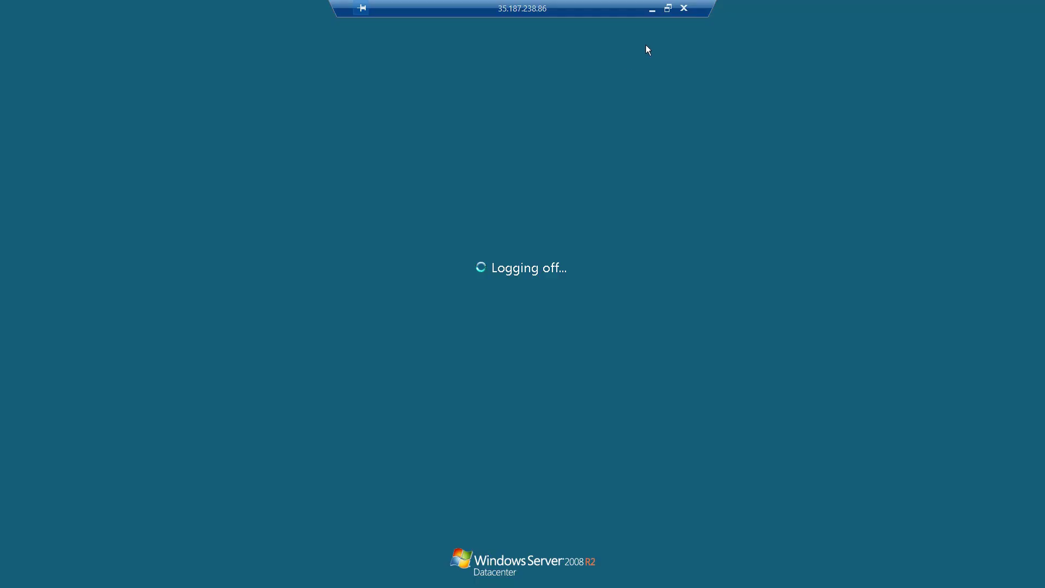
{"action": "left_click", "coordinate": [653, 12]}
{"action": "left_click", "coordinate": [329, 299]}
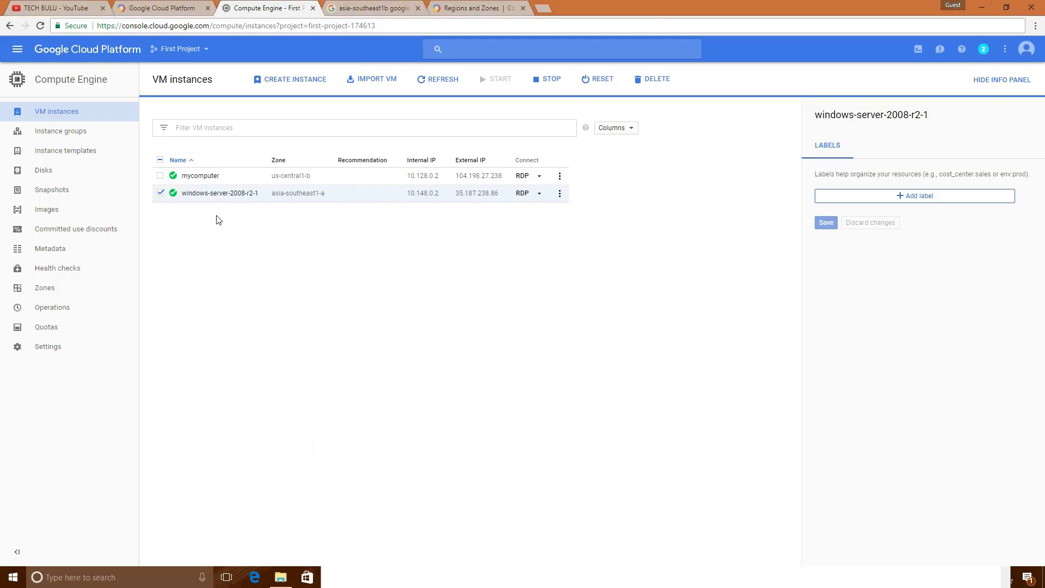
Deselect windows-server-2008-r2-1, refresh the VM instances list, and check that instance's running status.
{"action": "left_click", "coordinate": [159, 193]}
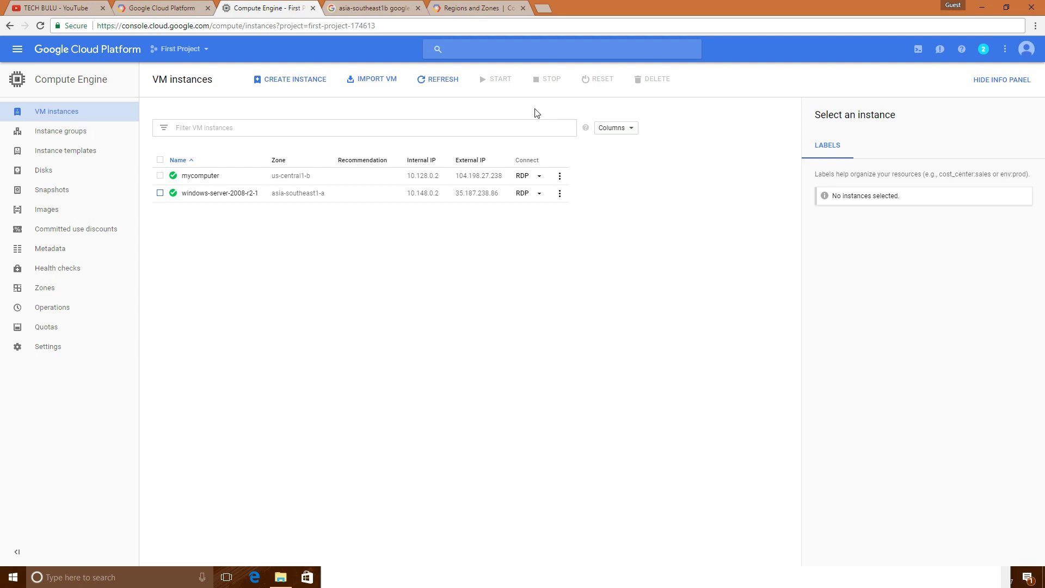
{"action": "left_click", "coordinate": [442, 83]}
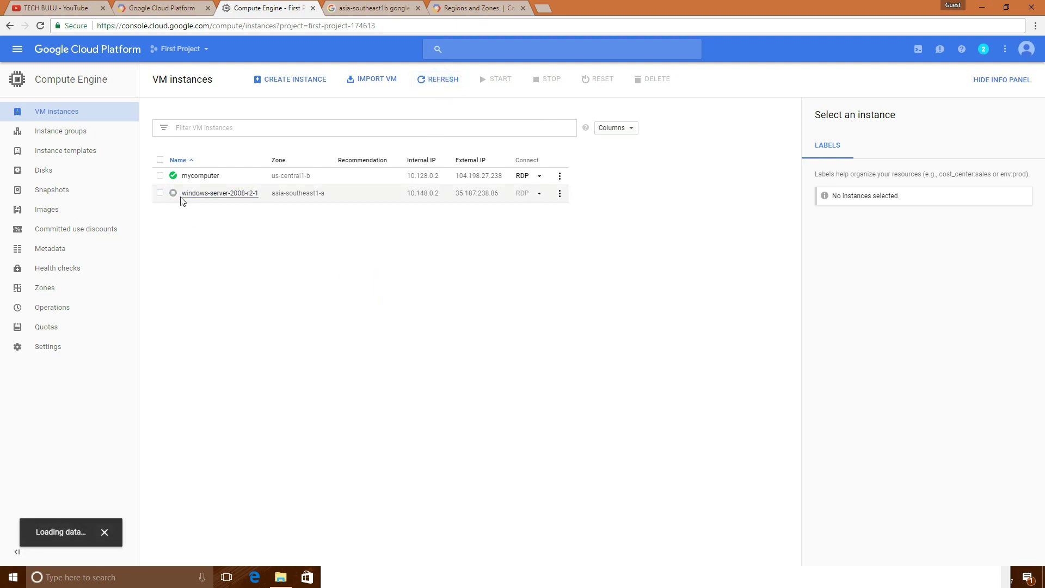
{"action": "mouse_move", "coordinate": [172, 195]}
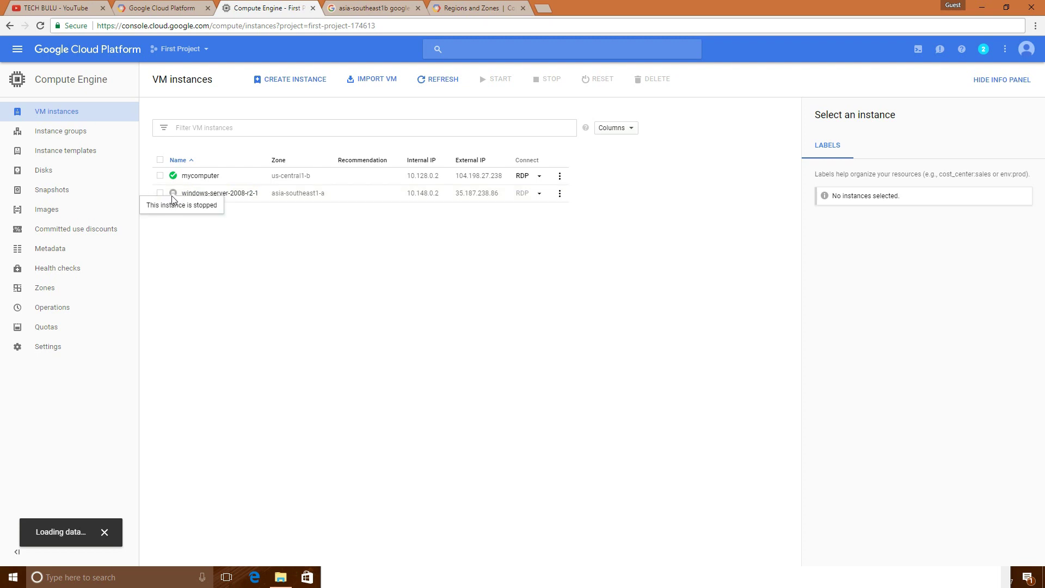
{"action": "left_click", "coordinate": [262, 247]}
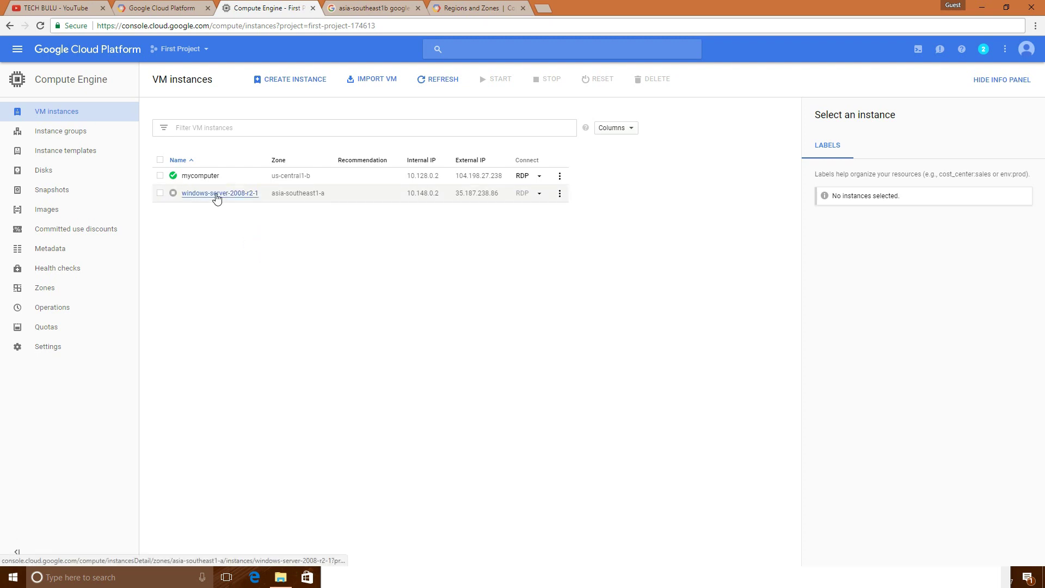
{"action": "left_click", "coordinate": [217, 225]}
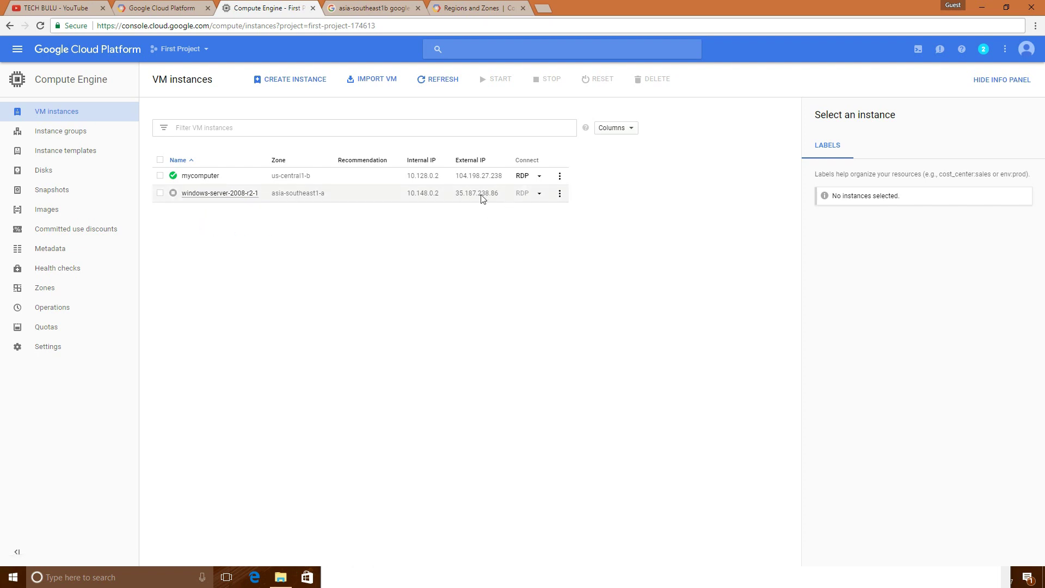
{"action": "left_click", "coordinate": [391, 253]}
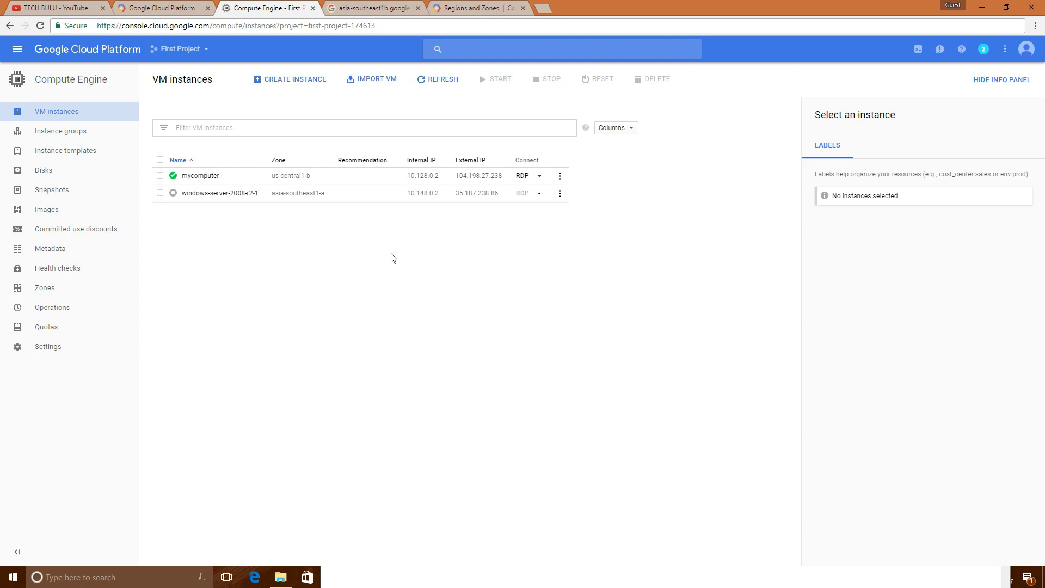
Stop the mycomputer VM instance and confirm the shutdown.
{"action": "left_click", "coordinate": [160, 176]}
{"action": "left_click", "coordinate": [549, 80]}
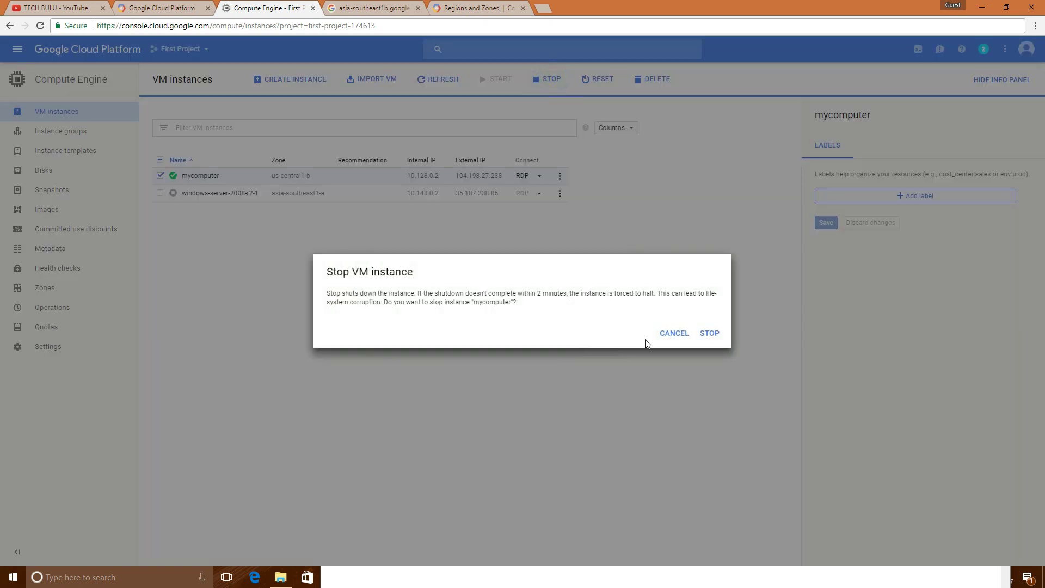
{"action": "left_click", "coordinate": [709, 334]}
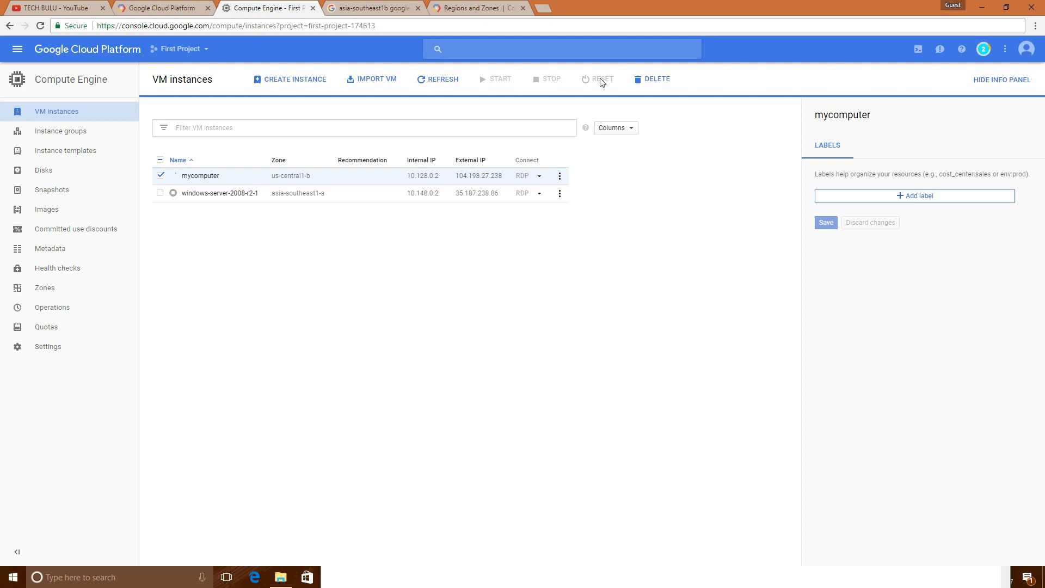
{"action": "left_click", "coordinate": [234, 437]}
Delete the windows-server-2008-r2-1 VM instance, leaving mycomputer out of the selection.
{"action": "left_click", "coordinate": [161, 193]}
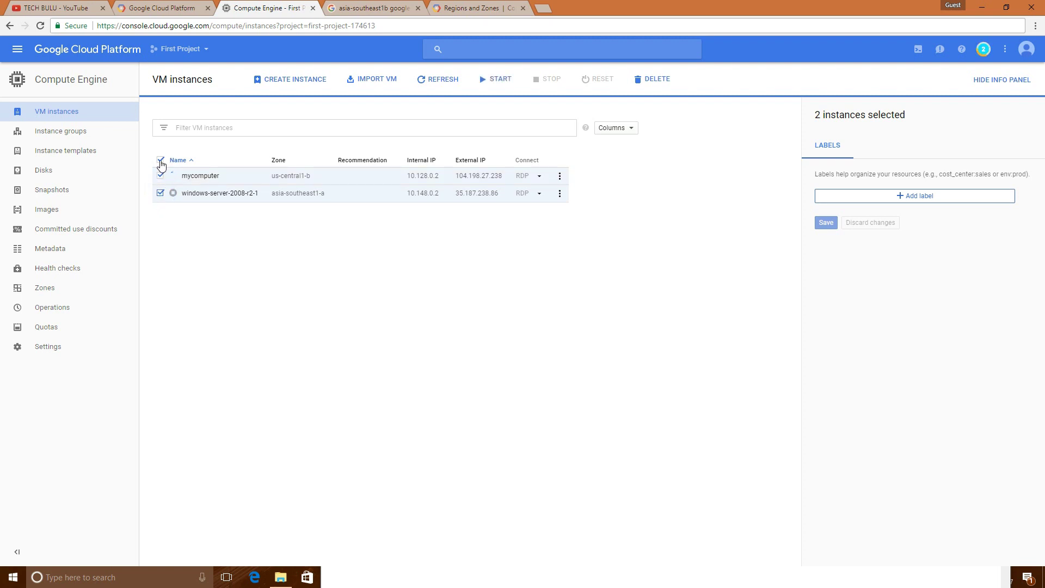
{"action": "left_click", "coordinate": [160, 161]}
{"action": "left_click", "coordinate": [160, 194]}
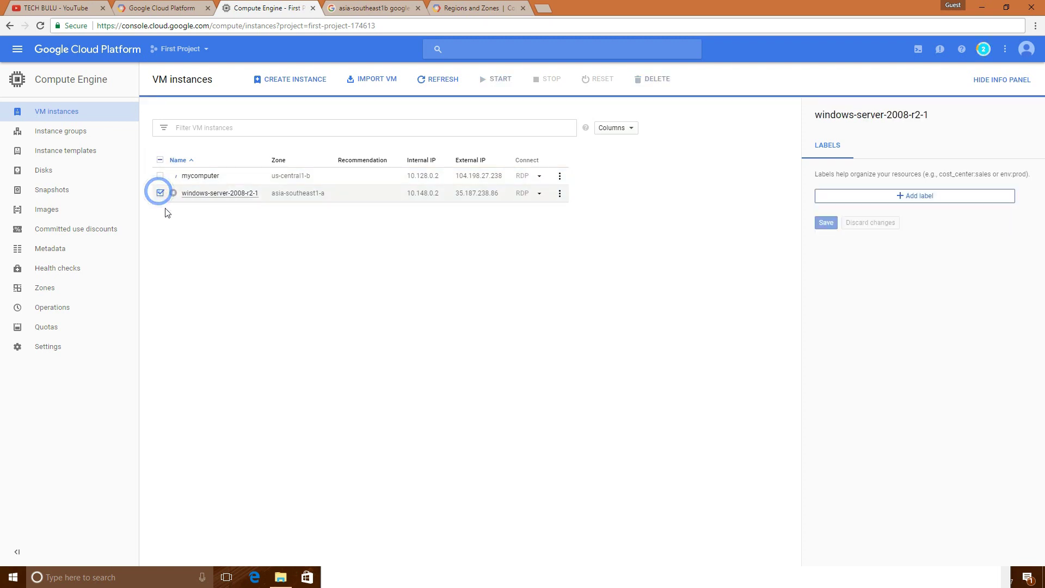
{"action": "left_click", "coordinate": [656, 79]}
{"action": "left_click", "coordinate": [695, 333]}
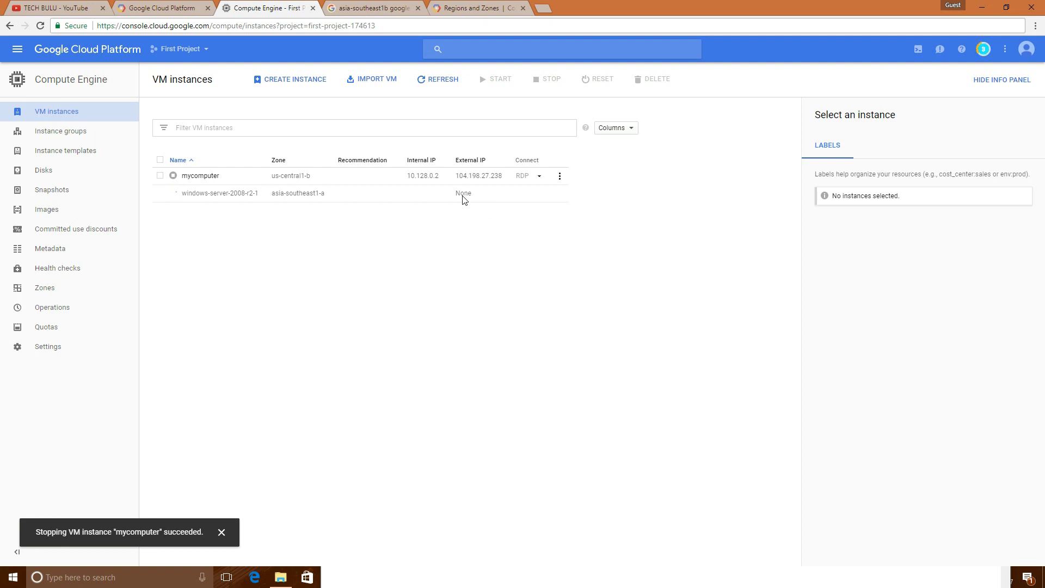
Open the project's External IP addresses list in Networking.
{"action": "left_click", "coordinate": [18, 49]}
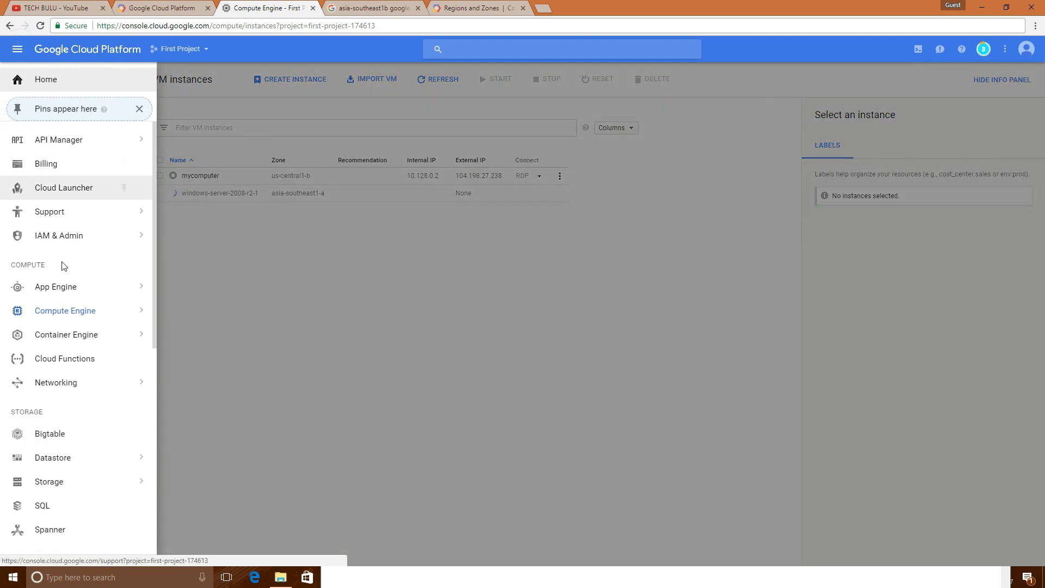
{"action": "mouse_move", "coordinate": [60, 380]}
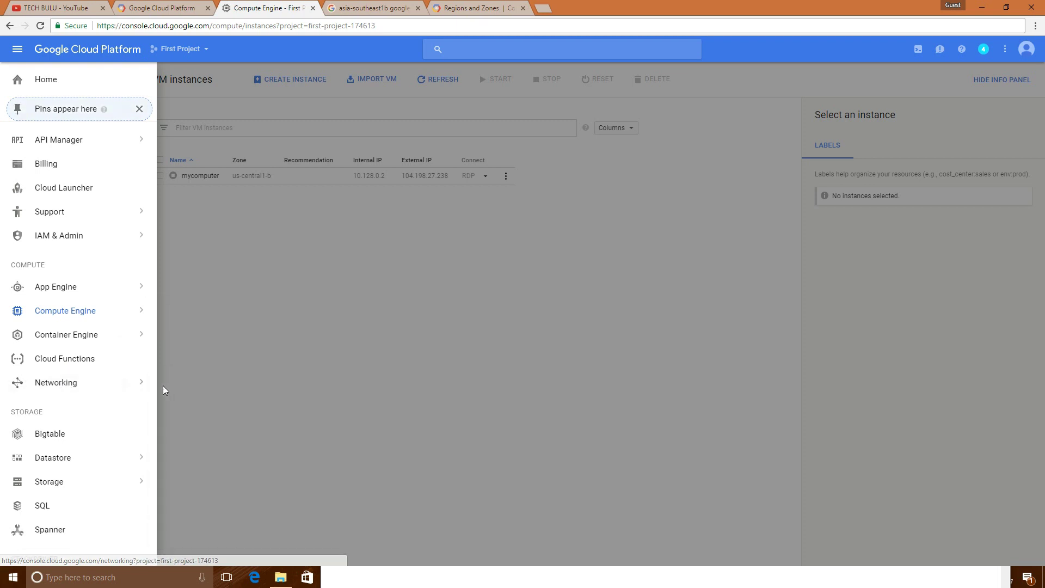
{"action": "left_click", "coordinate": [100, 383]}
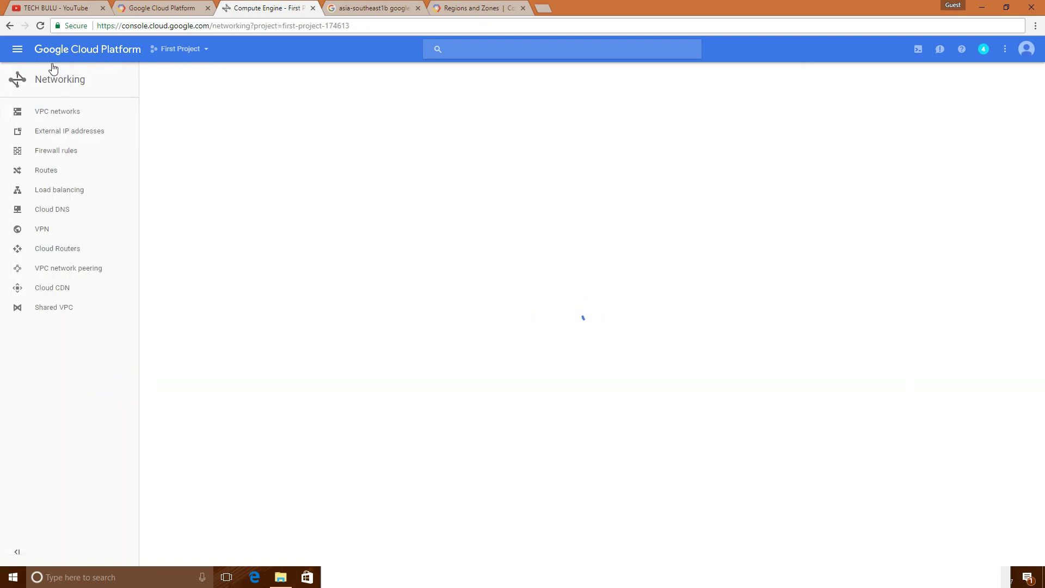
{"action": "left_click", "coordinate": [65, 132]}
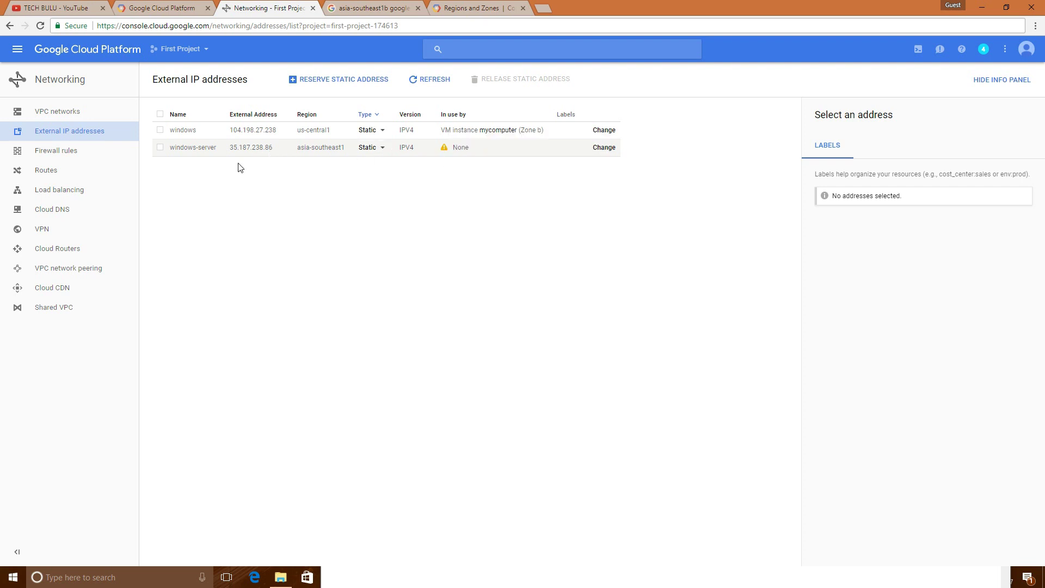
Release the unused windows-server static IP address in asia-southeast1 and refresh the address list.
{"action": "left_click", "coordinate": [160, 147]}
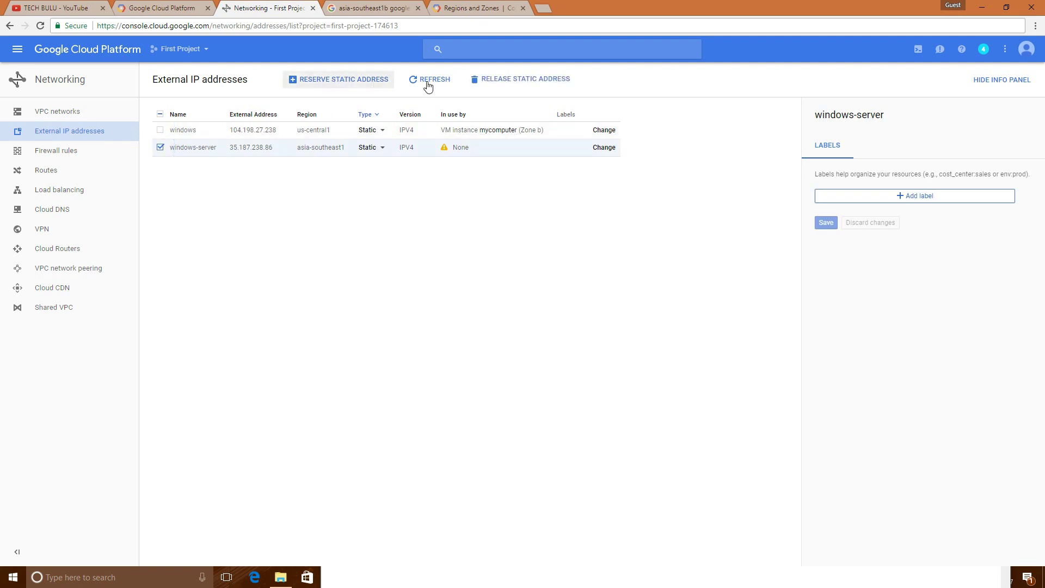
{"action": "left_click", "coordinate": [516, 79]}
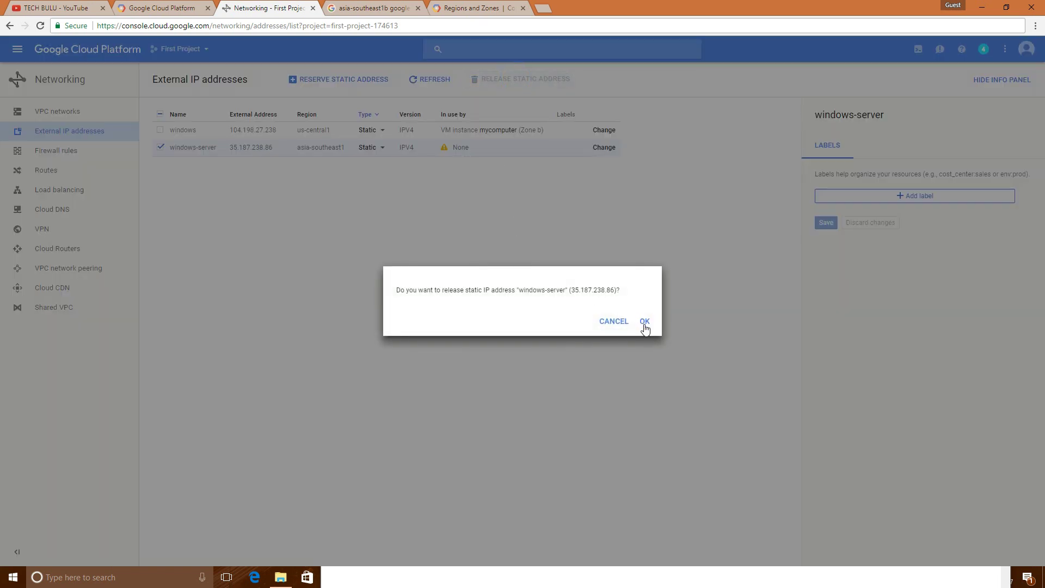
{"action": "left_click", "coordinate": [645, 322]}
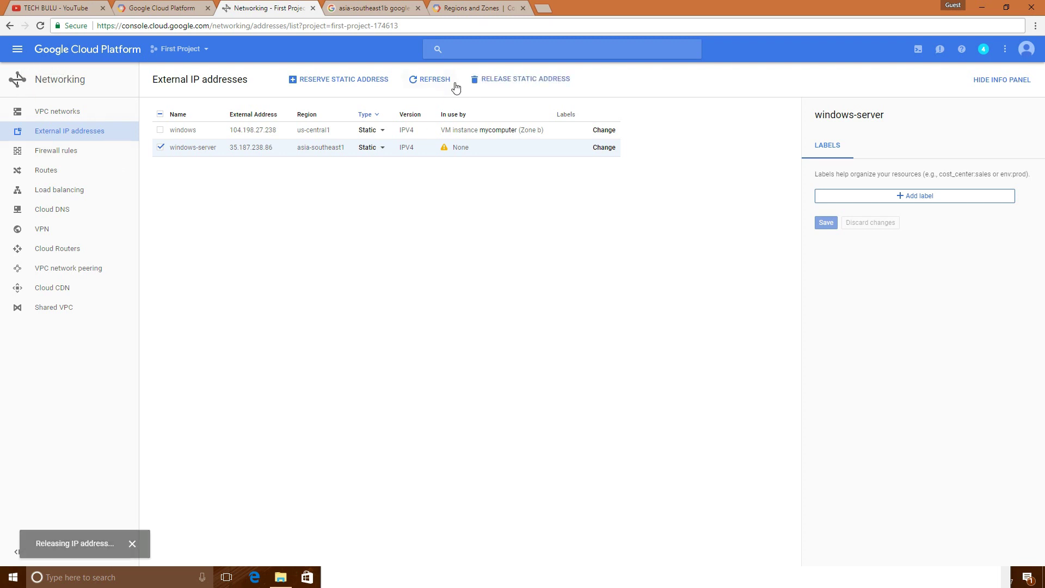
{"action": "left_click", "coordinate": [422, 80]}
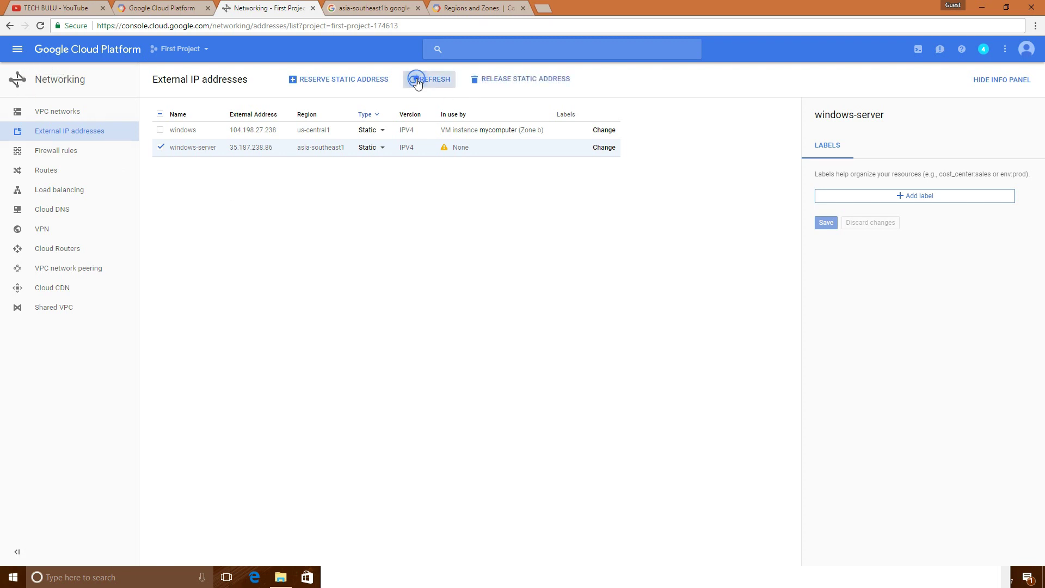
Return to Compute Engine's VM instances and delete the mycomputer instance, confirming the deletion.
{"action": "left_click", "coordinate": [17, 49]}
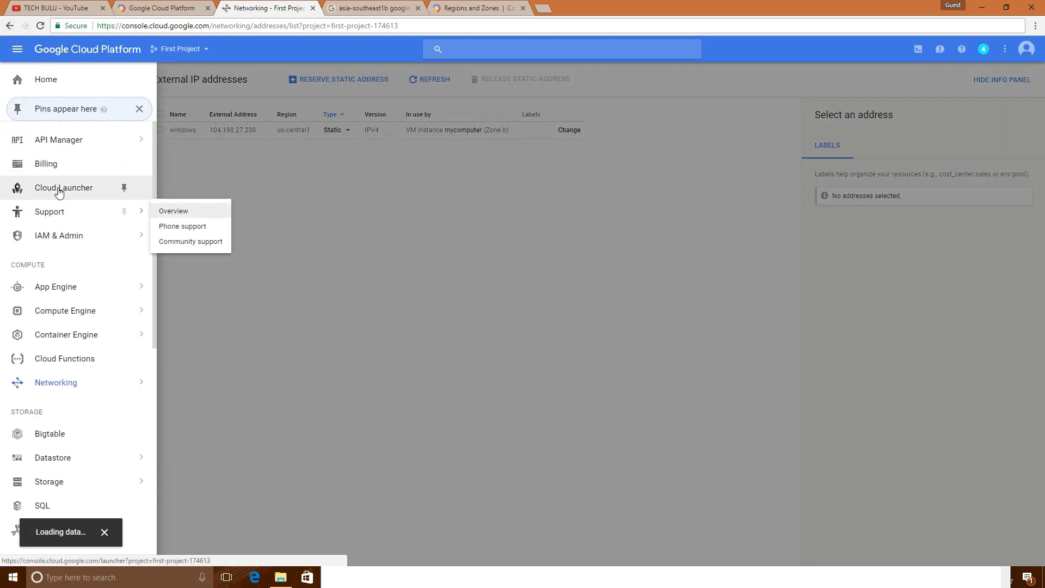
{"action": "mouse_move", "coordinate": [28, 318]}
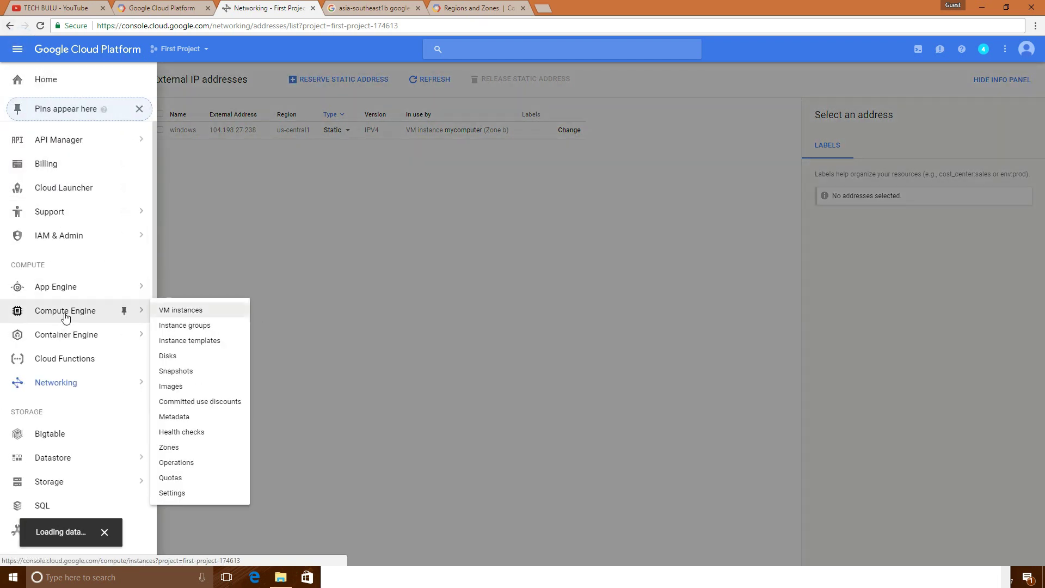
{"action": "left_click", "coordinate": [191, 310]}
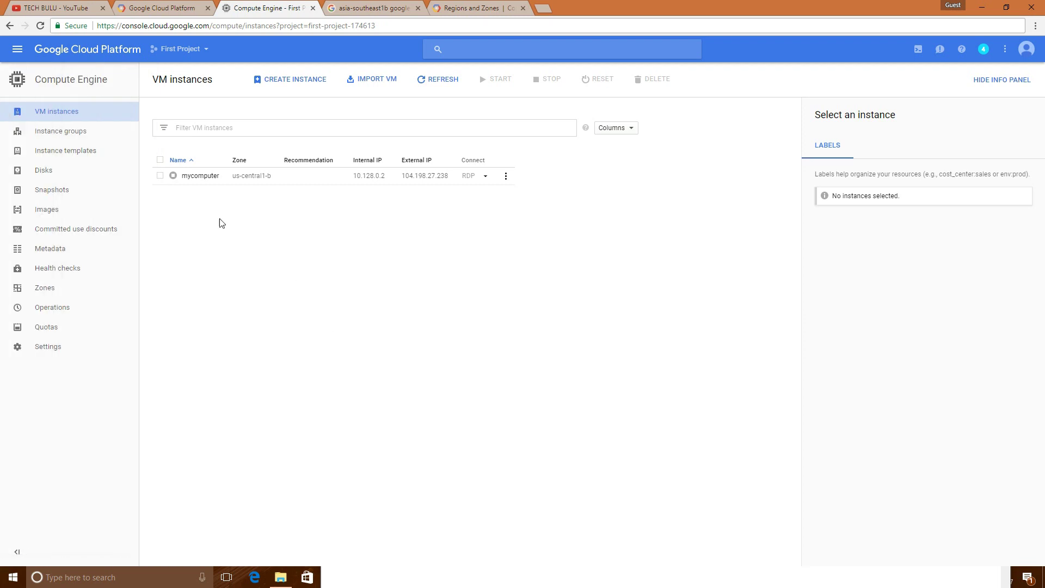
{"action": "left_click", "coordinate": [160, 175]}
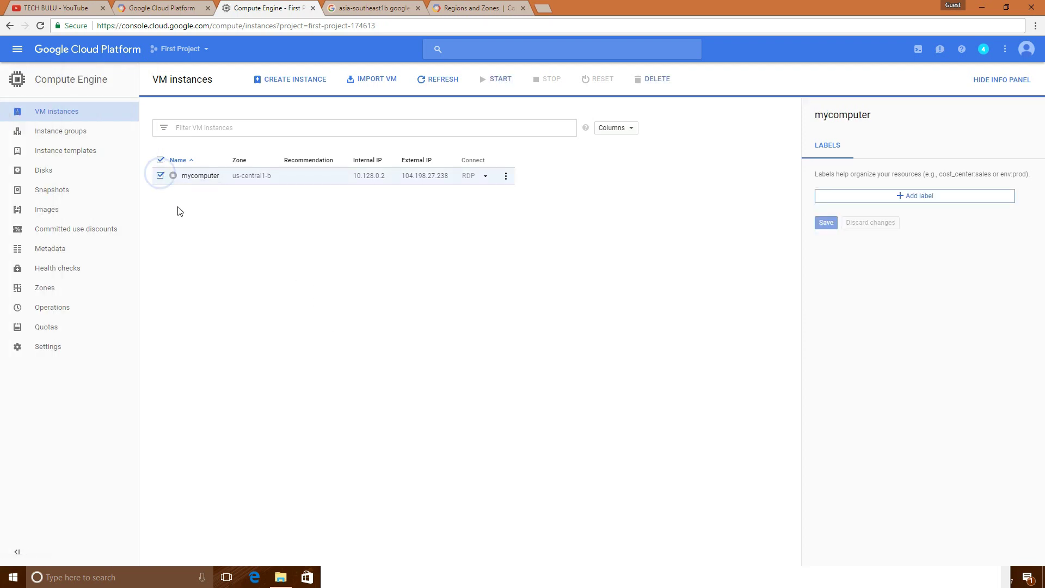
{"action": "left_click", "coordinate": [653, 80]}
{"action": "left_click", "coordinate": [662, 330]}
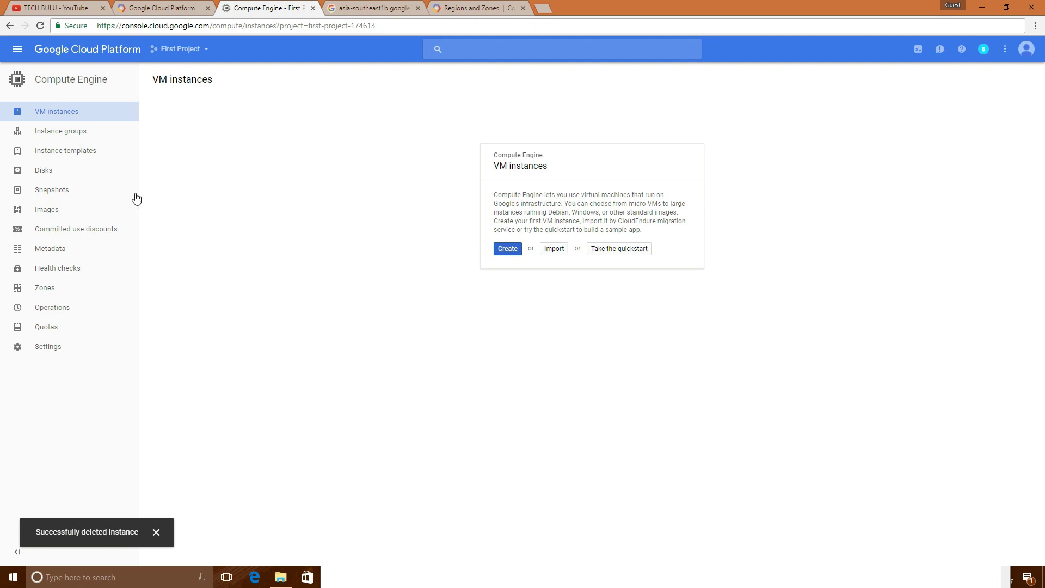
Open Networking's external IP addresses and release the static address named windows.
{"action": "left_click", "coordinate": [17, 56]}
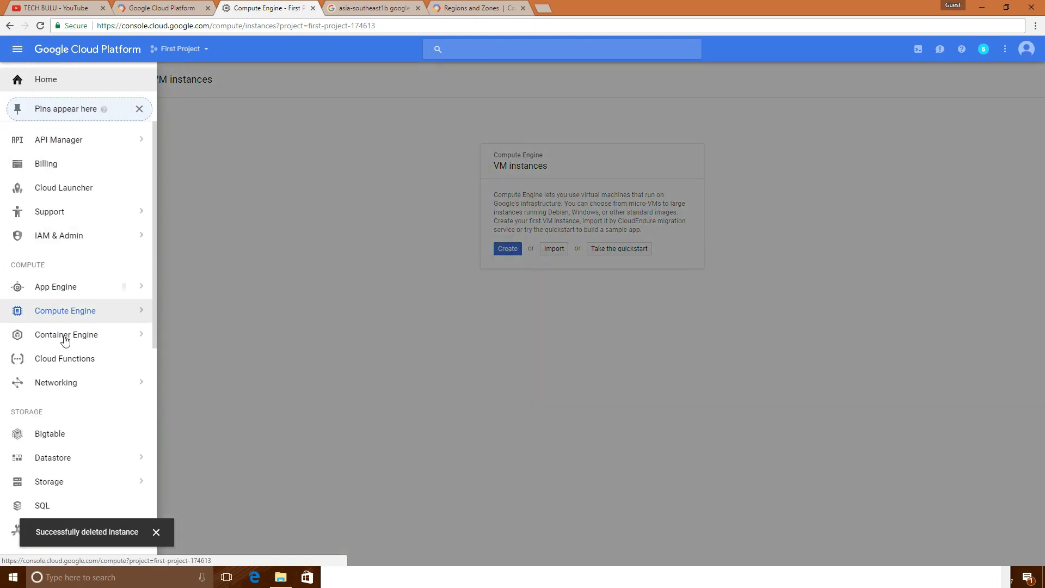
{"action": "left_click", "coordinate": [173, 397]}
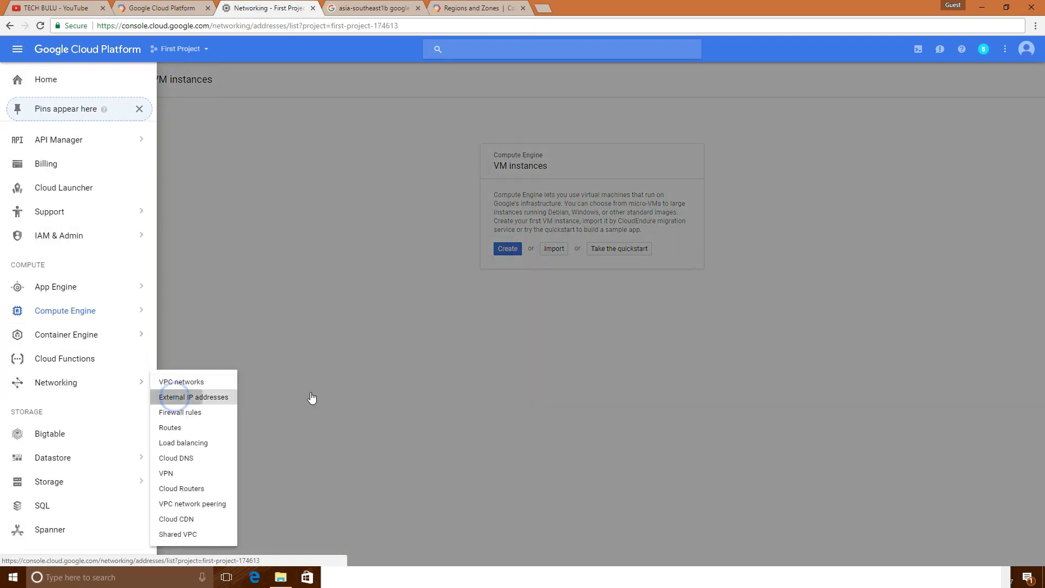
{"action": "left_click", "coordinate": [160, 130]}
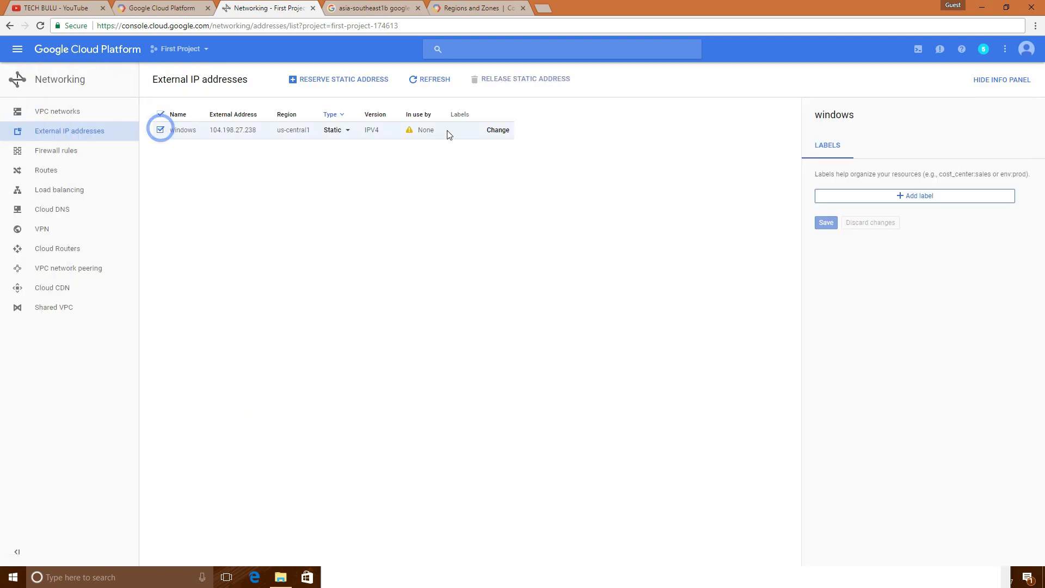
{"action": "left_click", "coordinate": [520, 80]}
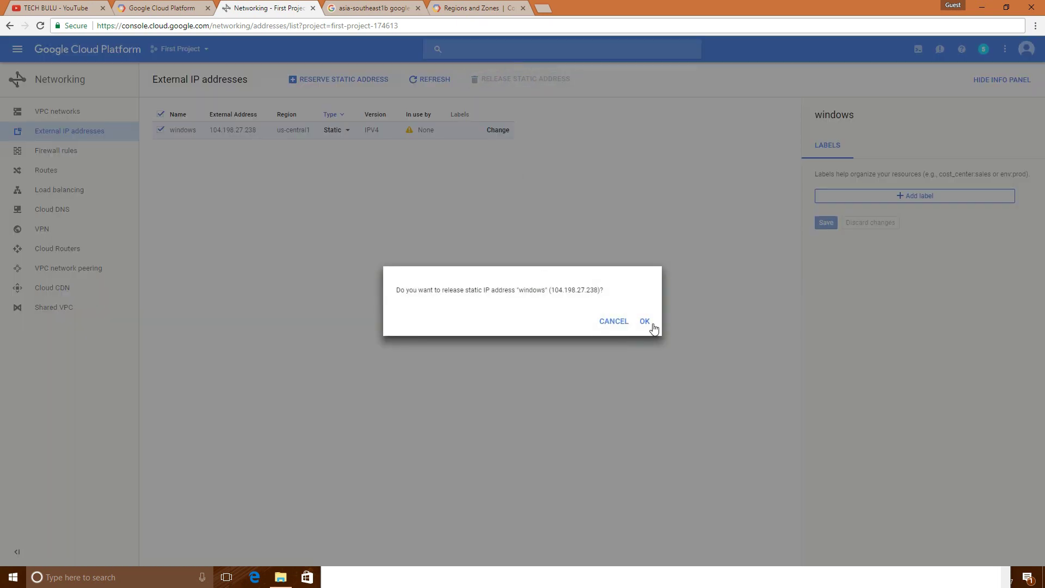
{"action": "left_click", "coordinate": [646, 324]}
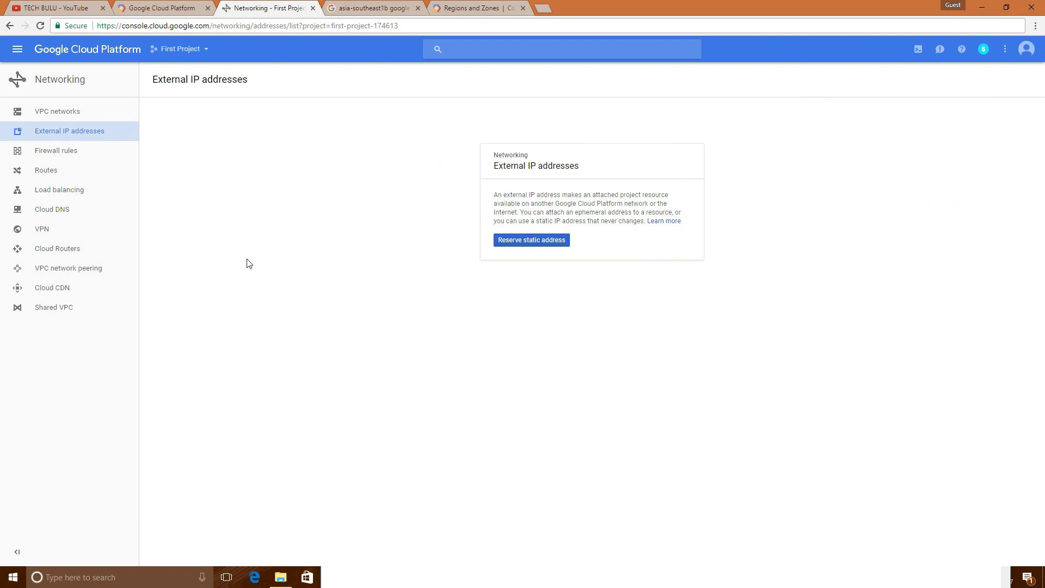
Check the VM instances page for remaining instances and view the project list without switching projects.
{"action": "left_click", "coordinate": [18, 49]}
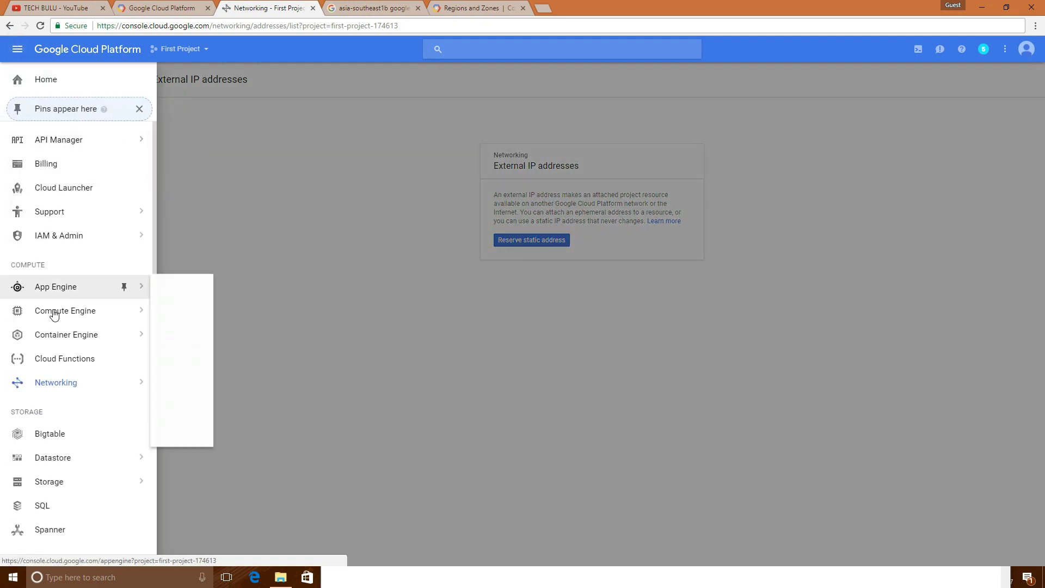
{"action": "mouse_move", "coordinate": [135, 312]}
{"action": "left_click", "coordinate": [180, 318]}
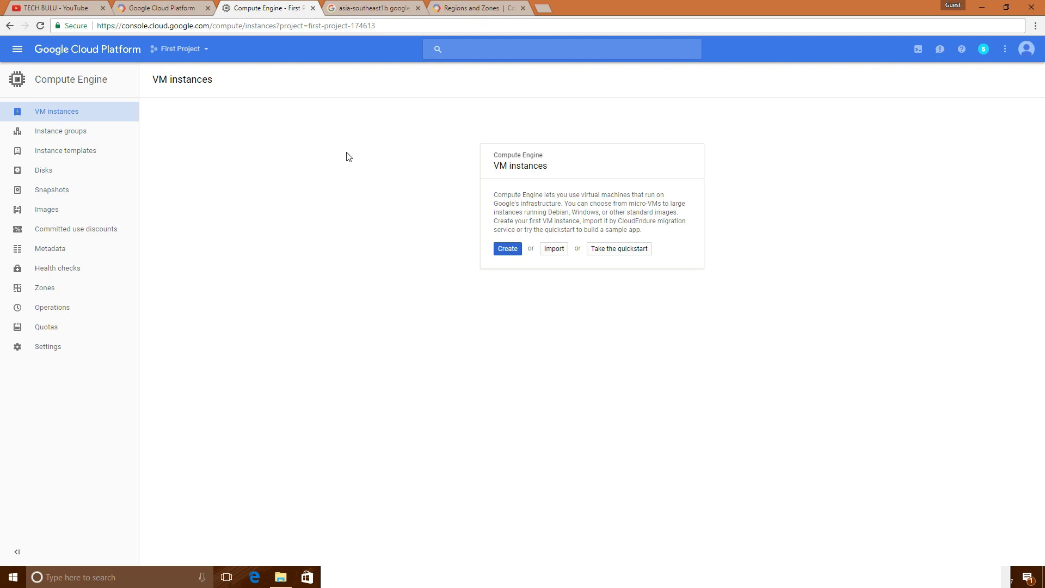
{"action": "left_click", "coordinate": [208, 53]}
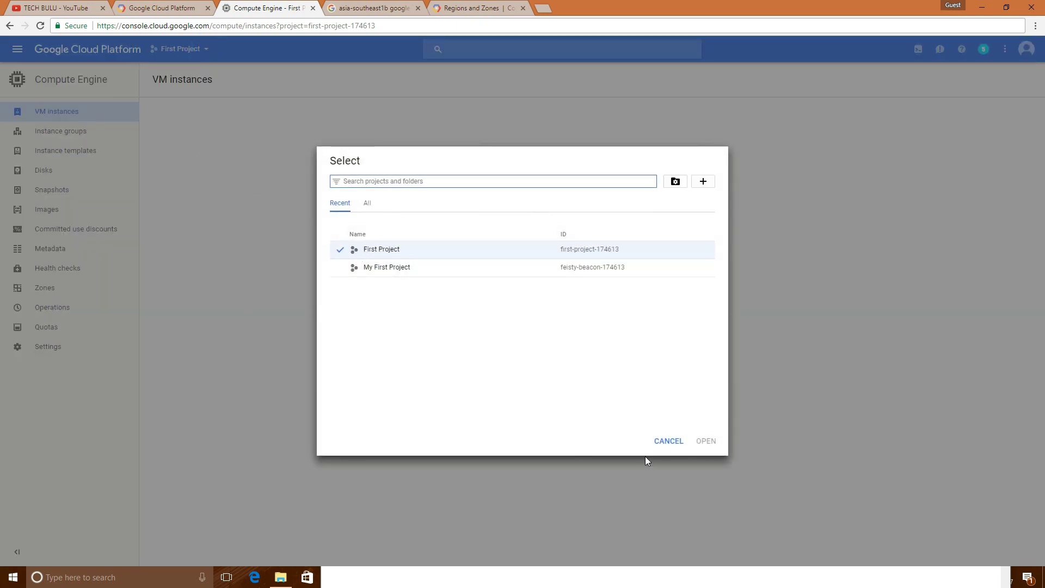
{"action": "left_click", "coordinate": [665, 440]}
Open the Billing overview and disable billing for First Project, confirming the change.
{"action": "left_click", "coordinate": [17, 49]}
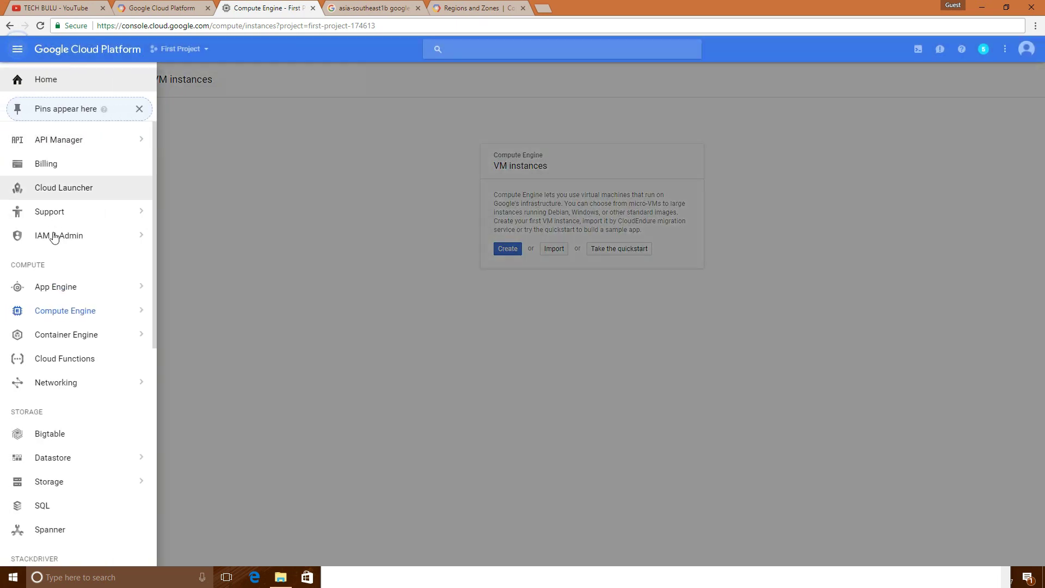
{"action": "left_click", "coordinate": [60, 164]}
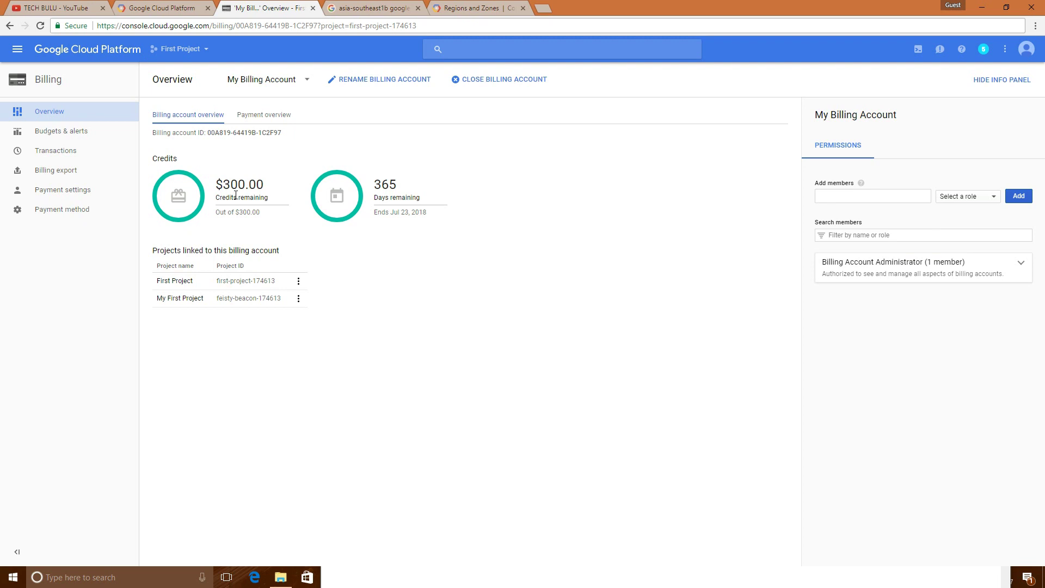
{"action": "left_click", "coordinate": [299, 281]}
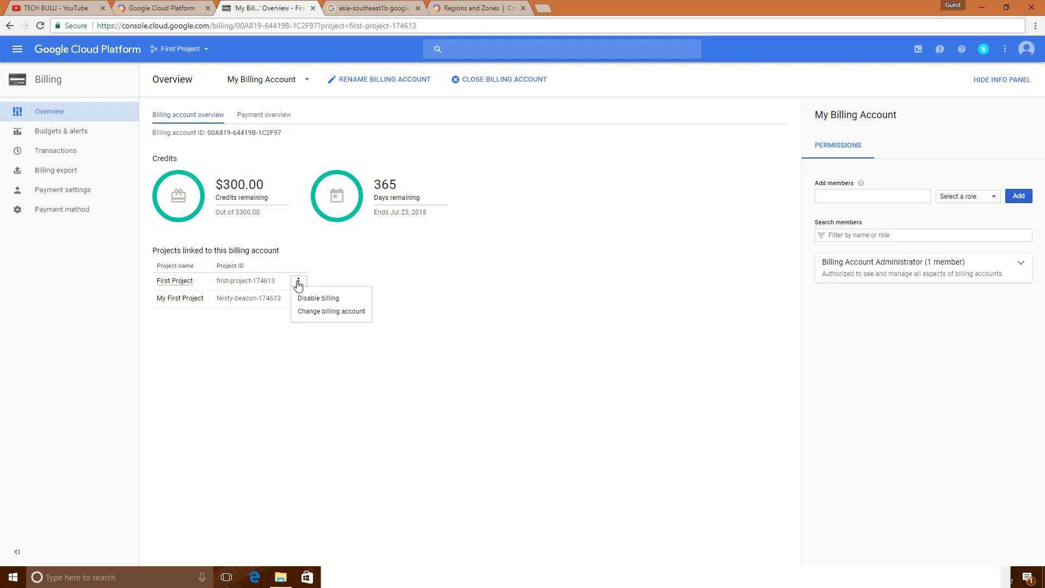
{"action": "left_click", "coordinate": [328, 299]}
{"action": "left_click", "coordinate": [626, 348]}
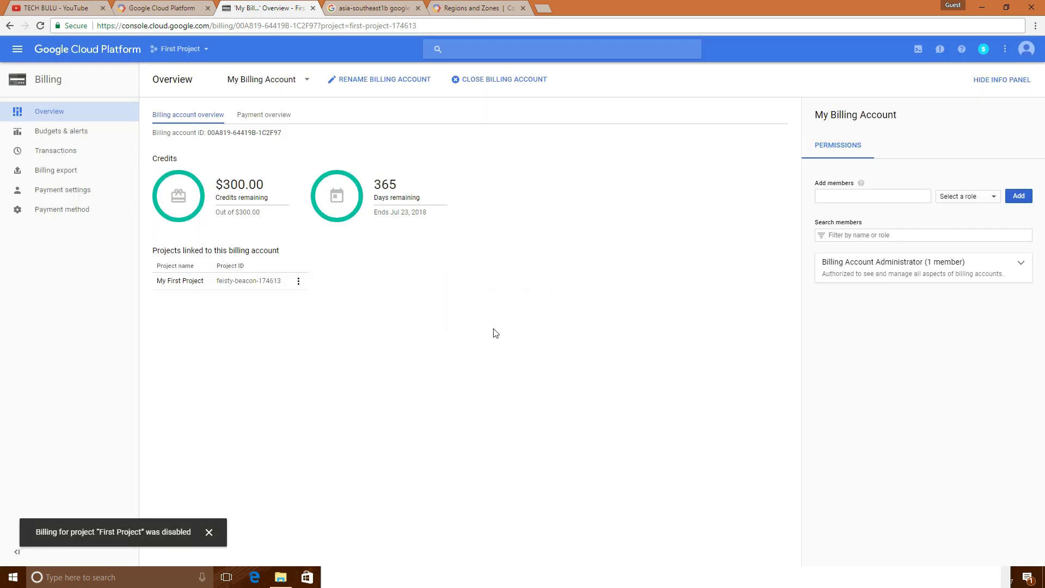
Disable billing for My First Project, the other project linked to the billing account.
{"action": "left_click", "coordinate": [299, 281]}
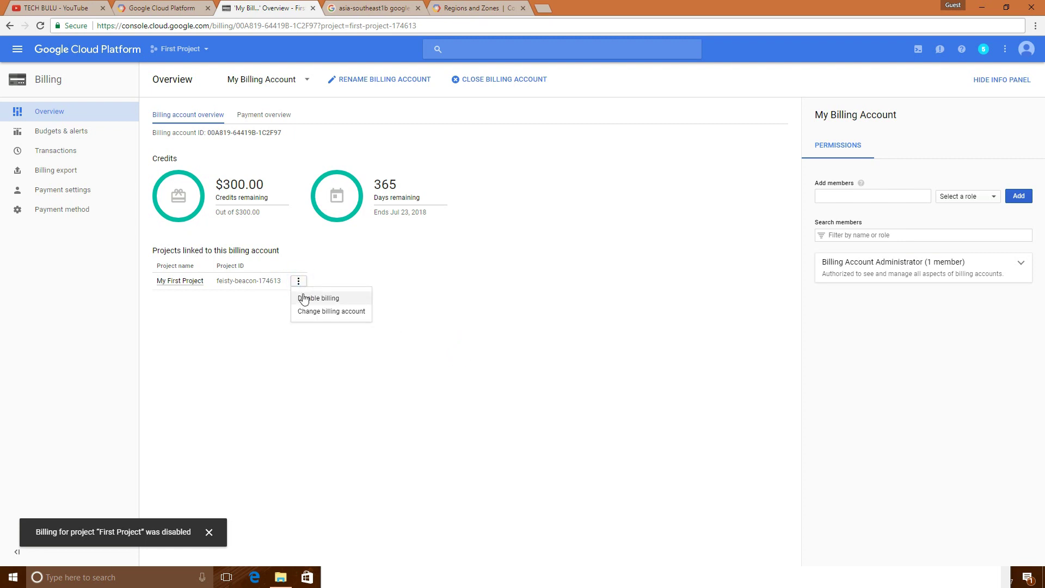
{"action": "left_click", "coordinate": [305, 298]}
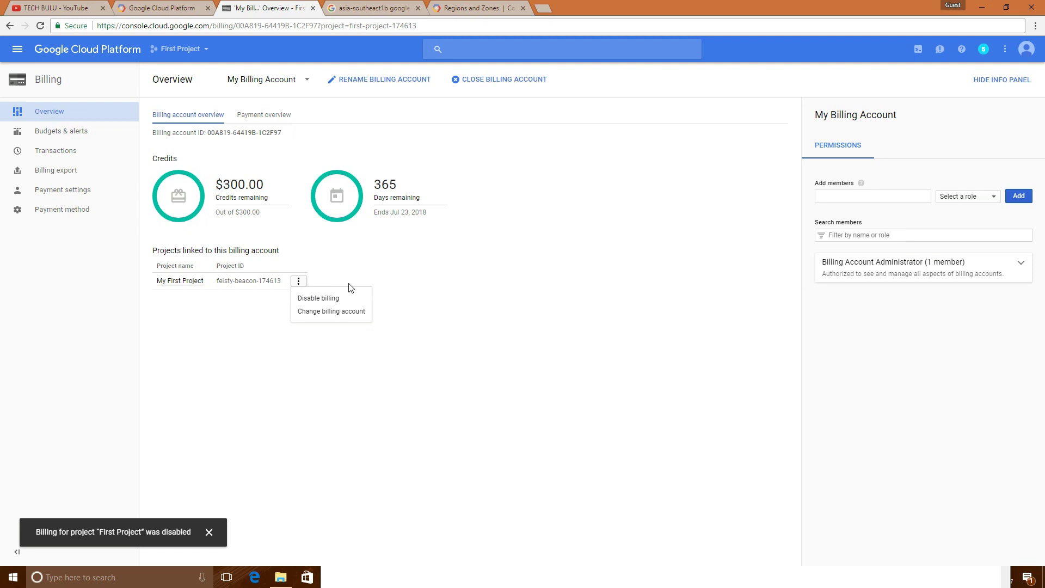
{"action": "left_click", "coordinate": [298, 281]}
{"action": "left_click", "coordinate": [305, 296]}
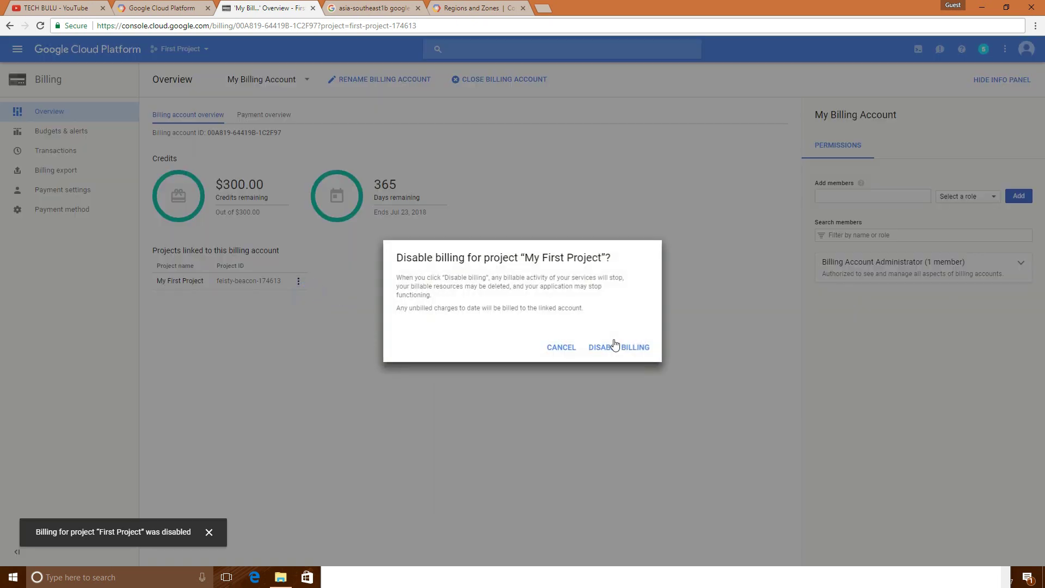
{"action": "left_click", "coordinate": [619, 348]}
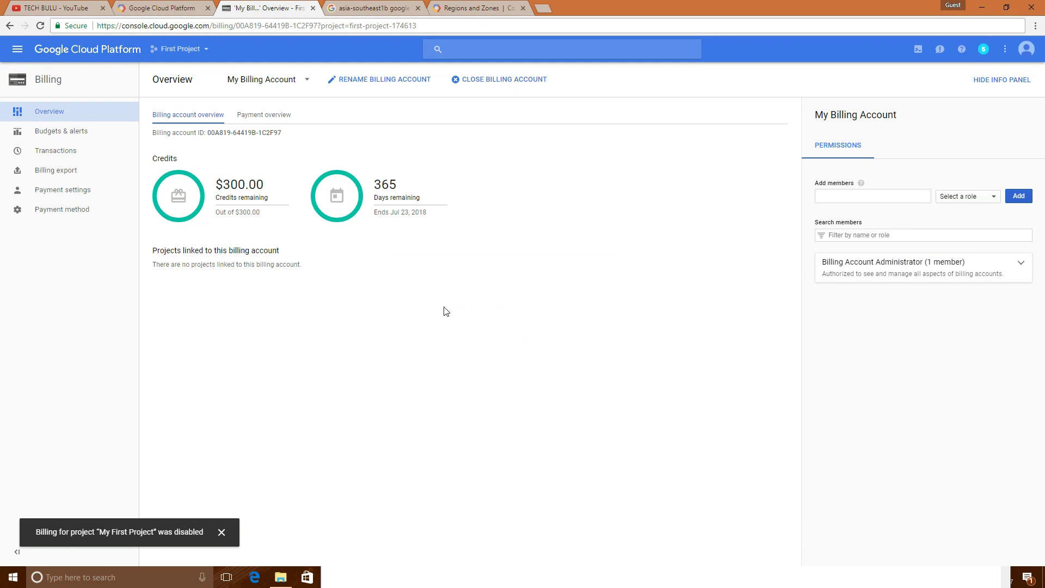
Close the billing account My Billing Account, entering "Close" as the confirmation text.
{"action": "left_click", "coordinate": [478, 80]}
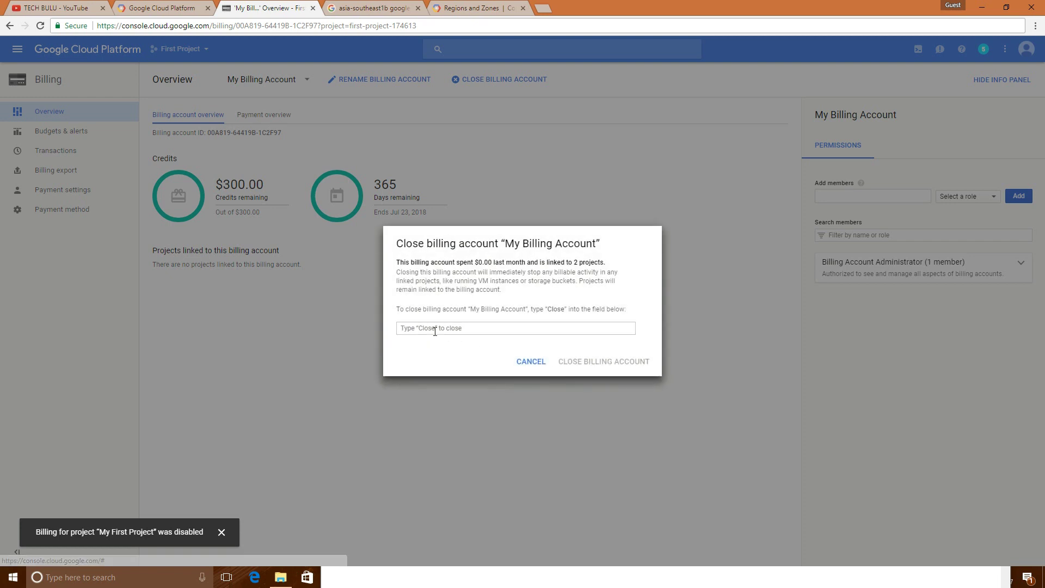
{"action": "left_click", "coordinate": [434, 329]}
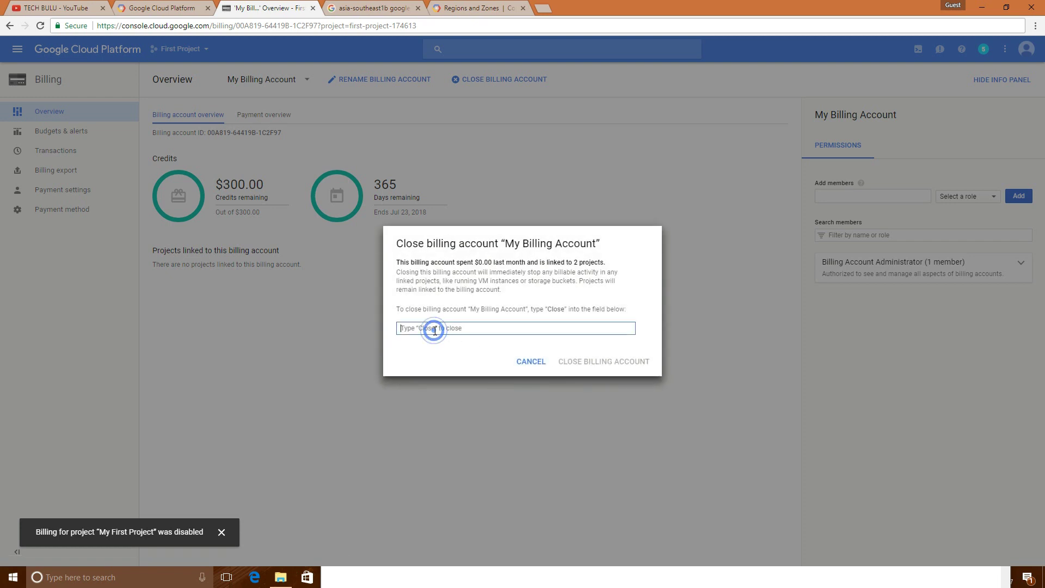
{"action": "left_click", "coordinate": [455, 328]}
{"action": "type", "text": "Close"}
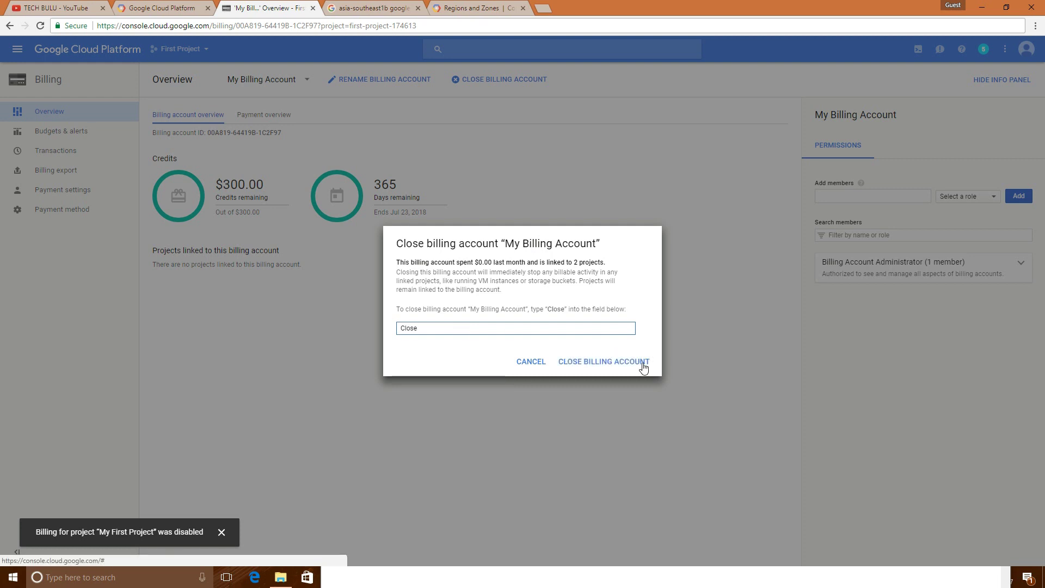
{"action": "left_click", "coordinate": [643, 368]}
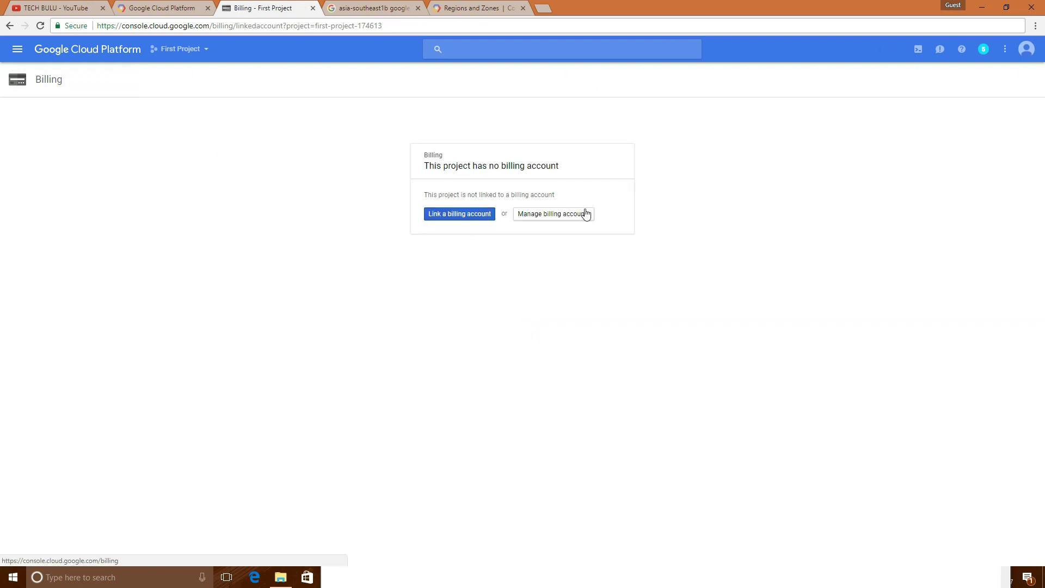
Open the billing accounts management page and check the status and available actions of My Billing Account.
{"action": "left_click", "coordinate": [568, 219]}
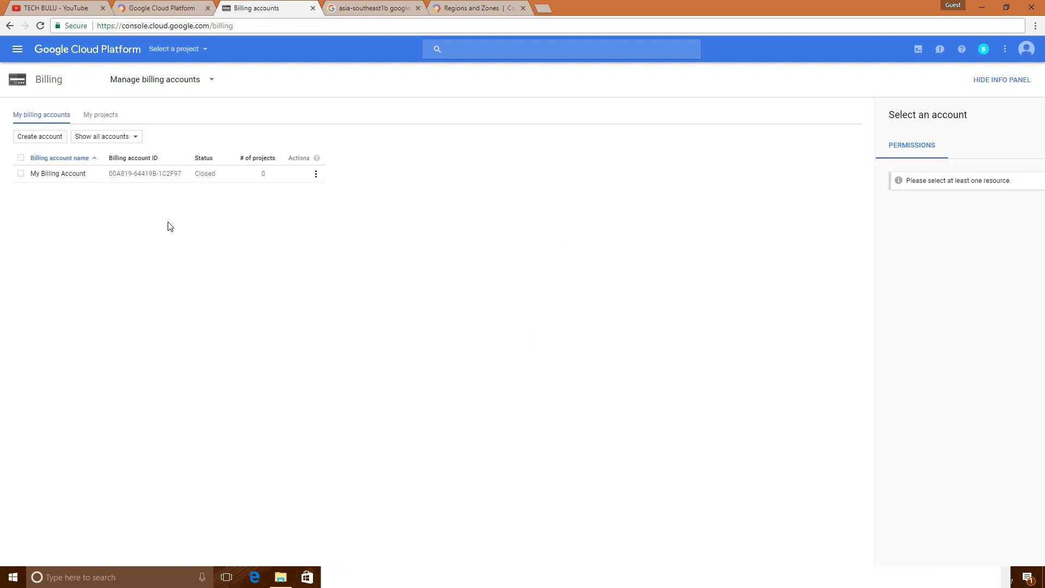
{"action": "left_click", "coordinate": [315, 174]}
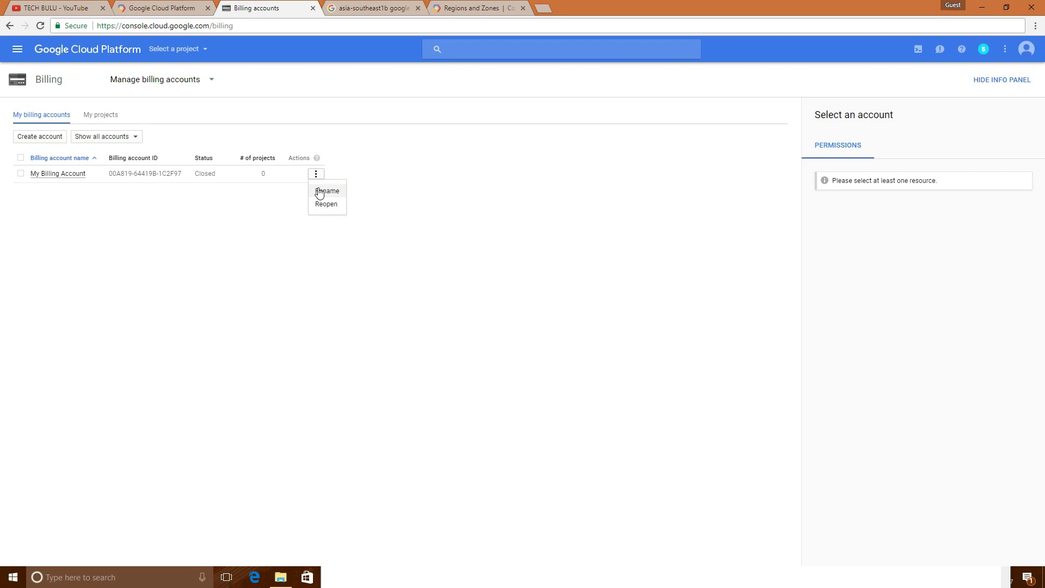
{"action": "left_click", "coordinate": [160, 220]}
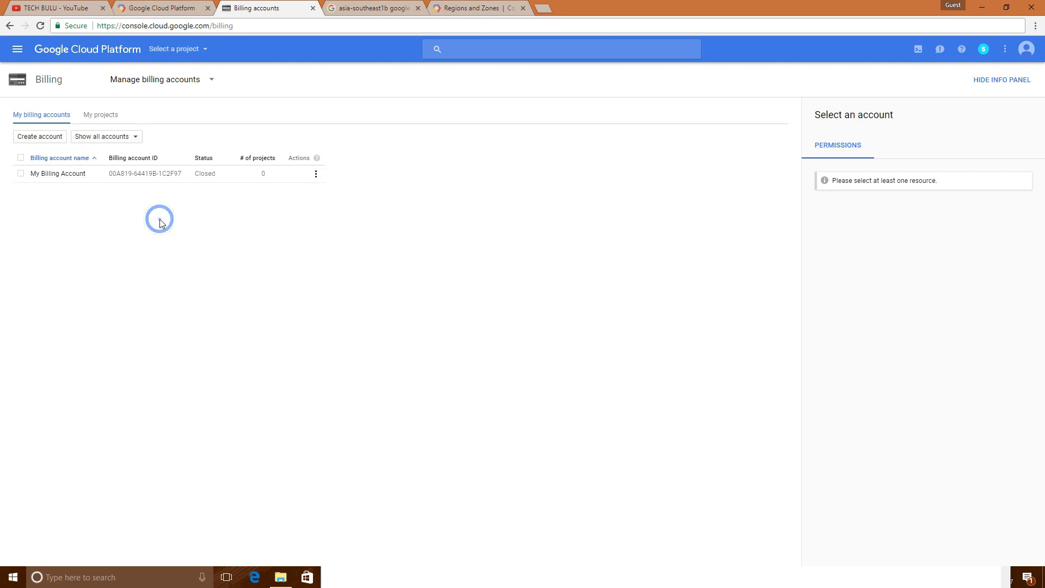
Select My Billing Account in the billing accounts list to view its permissions.
{"action": "left_click", "coordinate": [17, 49]}
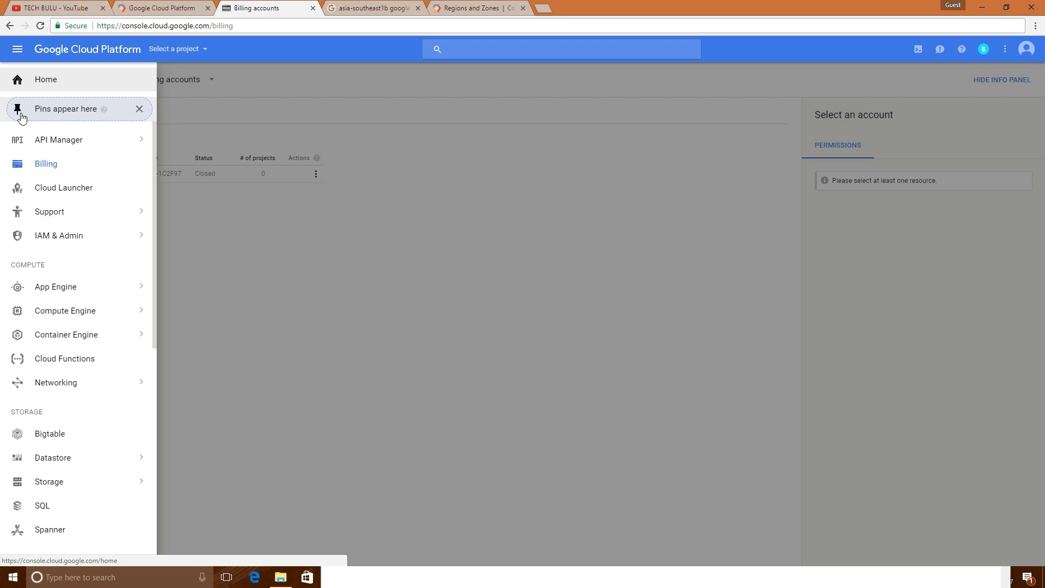
{"action": "left_click", "coordinate": [470, 342]}
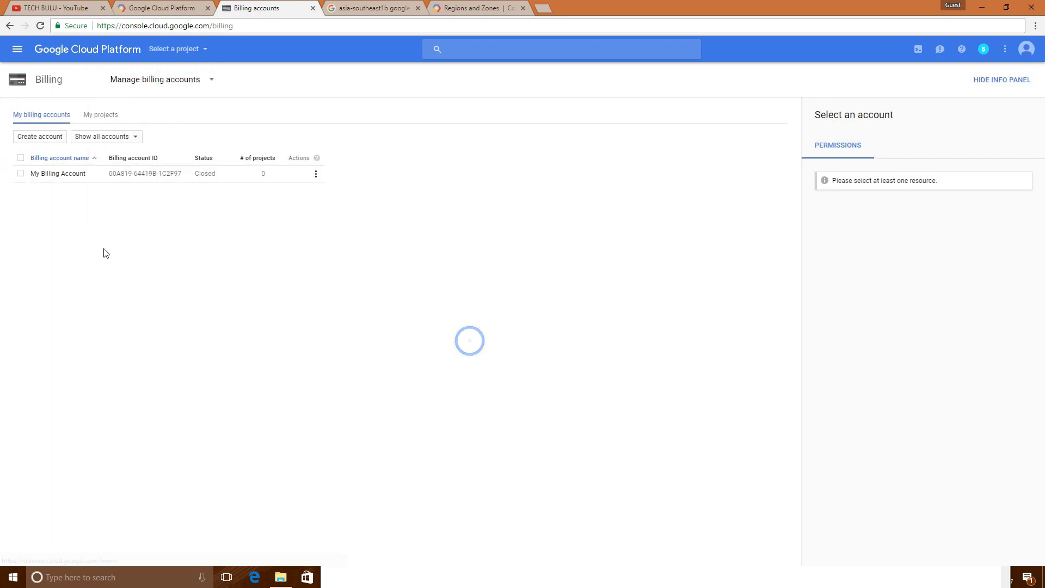
{"action": "left_click", "coordinate": [21, 174]}
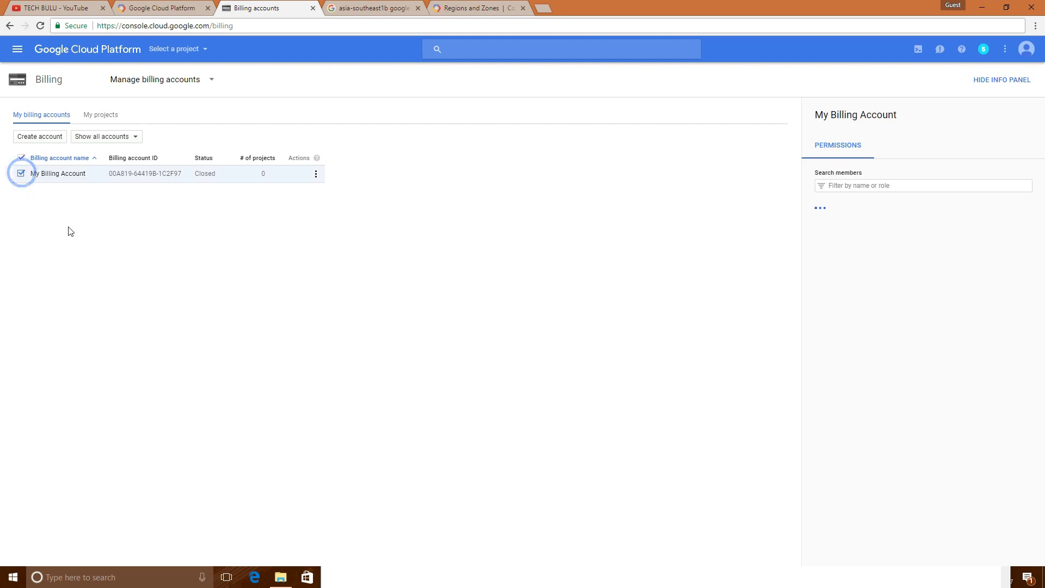
Look through the Google Cloud products and services, including the Big Data offerings, and view the Support overview for First Project.
{"action": "left_click", "coordinate": [16, 50]}
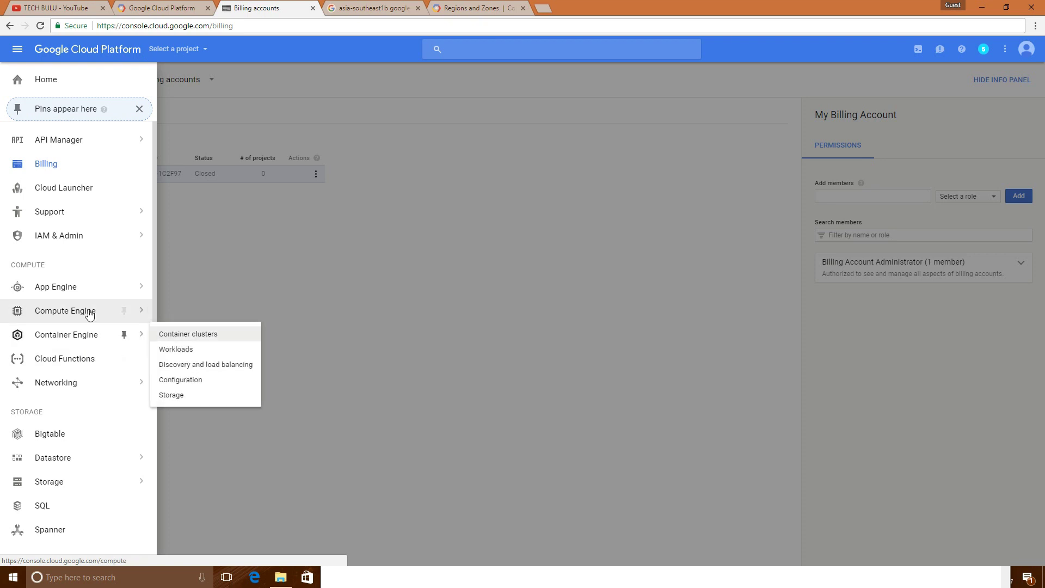
{"action": "mouse_move", "coordinate": [62, 221]}
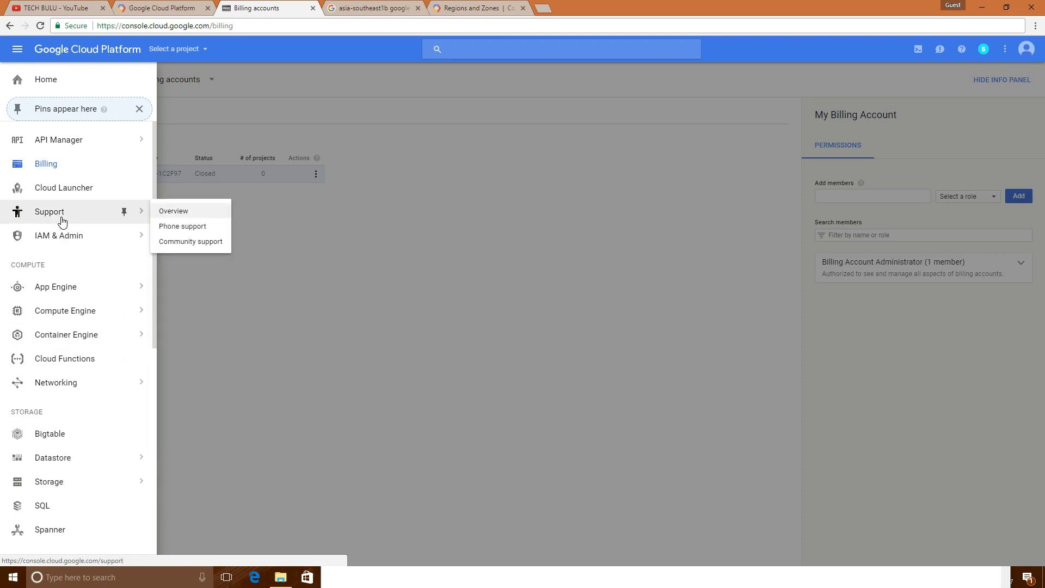
{"action": "mouse_move", "coordinate": [61, 238]}
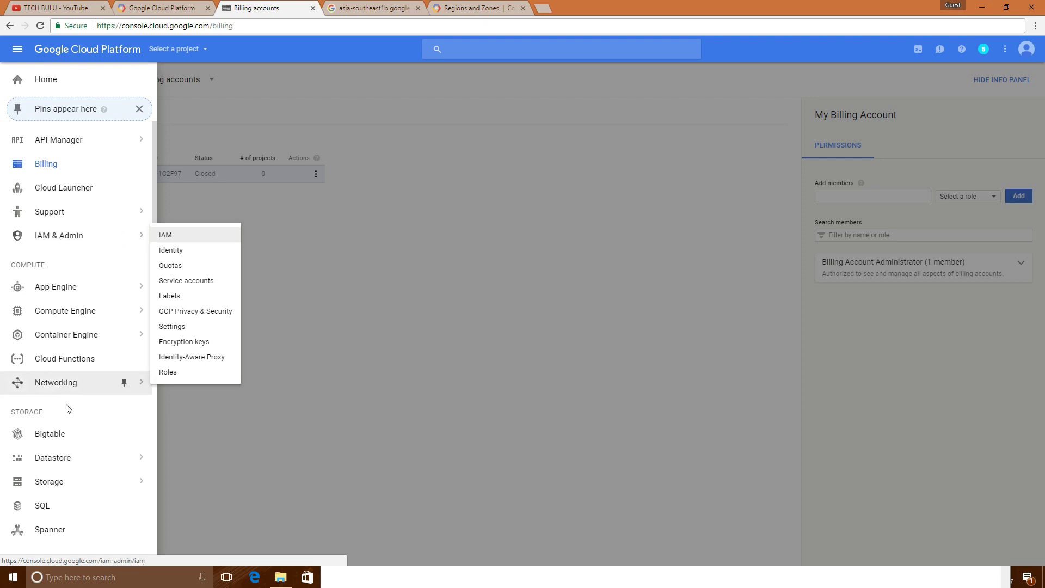
{"action": "scroll", "coordinate": [65, 425], "scroll_direction": "down", "scroll_amount": 8}
{"action": "mouse_move", "coordinate": [80, 458]}
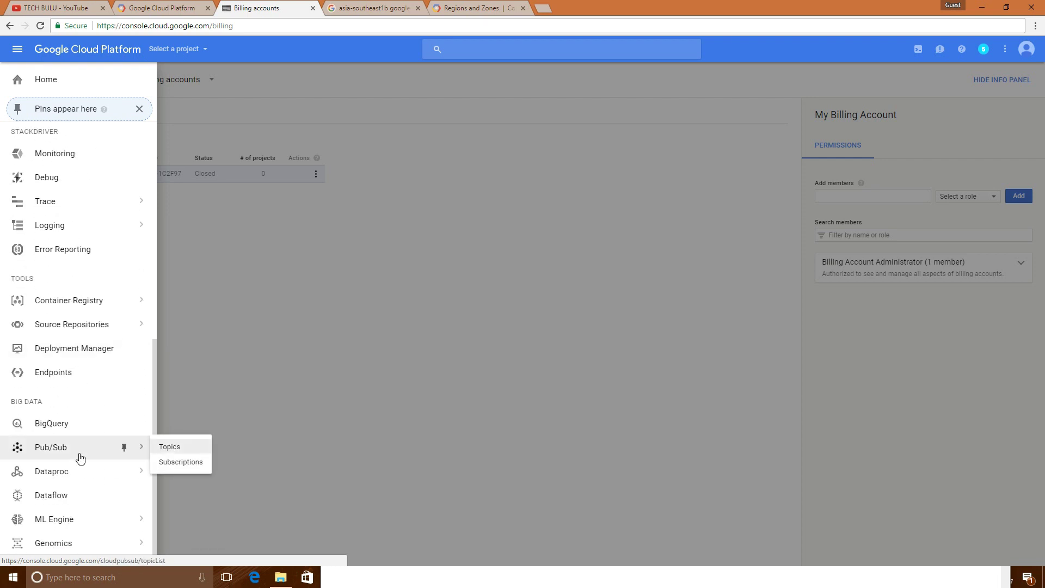
{"action": "mouse_move", "coordinate": [73, 509]}
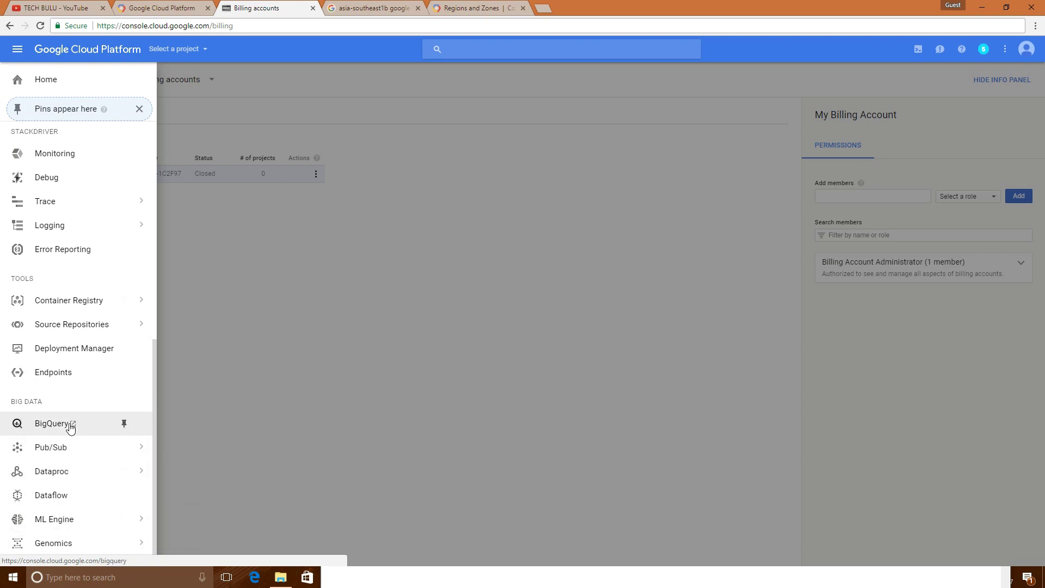
{"action": "scroll", "coordinate": [70, 425], "scroll_direction": "up", "scroll_amount": 4}
{"action": "mouse_move", "coordinate": [69, 432]}
{"action": "scroll", "coordinate": [69, 430], "scroll_direction": "up", "scroll_amount": 1}
{"action": "scroll", "coordinate": [69, 428], "scroll_direction": "up", "scroll_amount": 1}
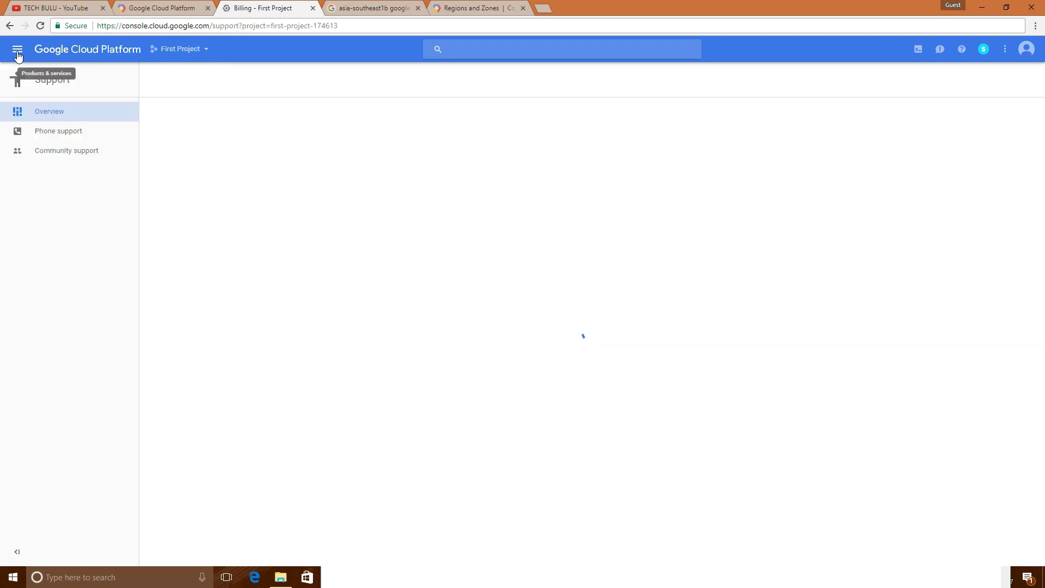
{"action": "left_click", "coordinate": [17, 49]}
{"action": "mouse_move", "coordinate": [36, 217]}
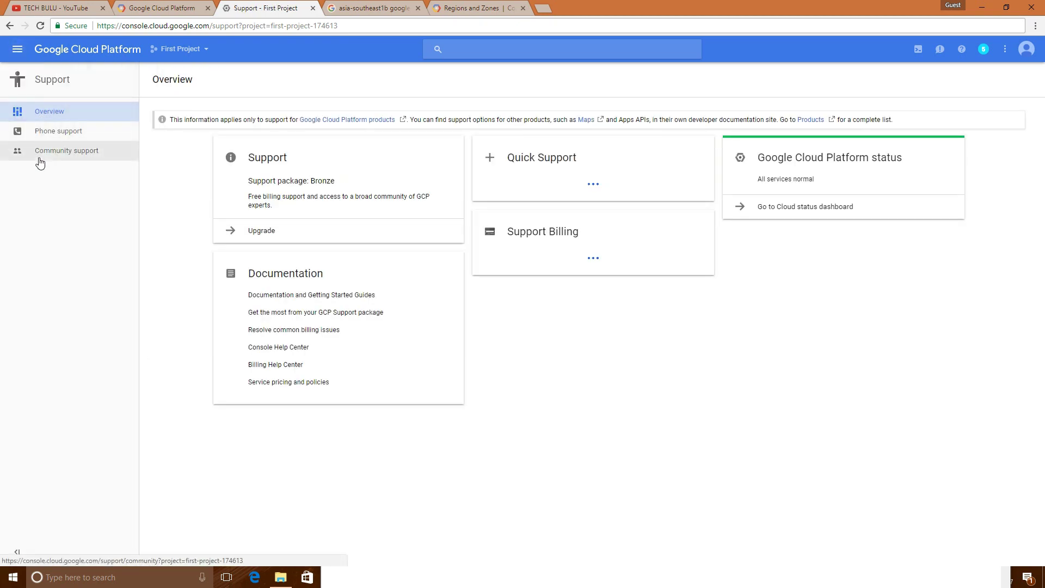
View the IAM permissions of First Project and check the Source Repositories options among the developer tools.
{"action": "left_click", "coordinate": [16, 49]}
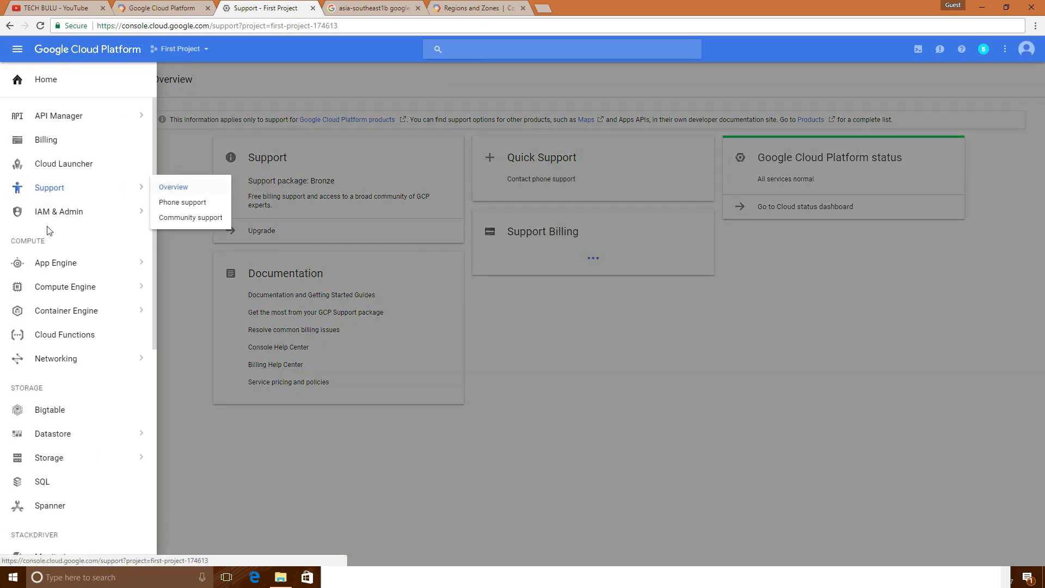
{"action": "left_click", "coordinate": [47, 211]}
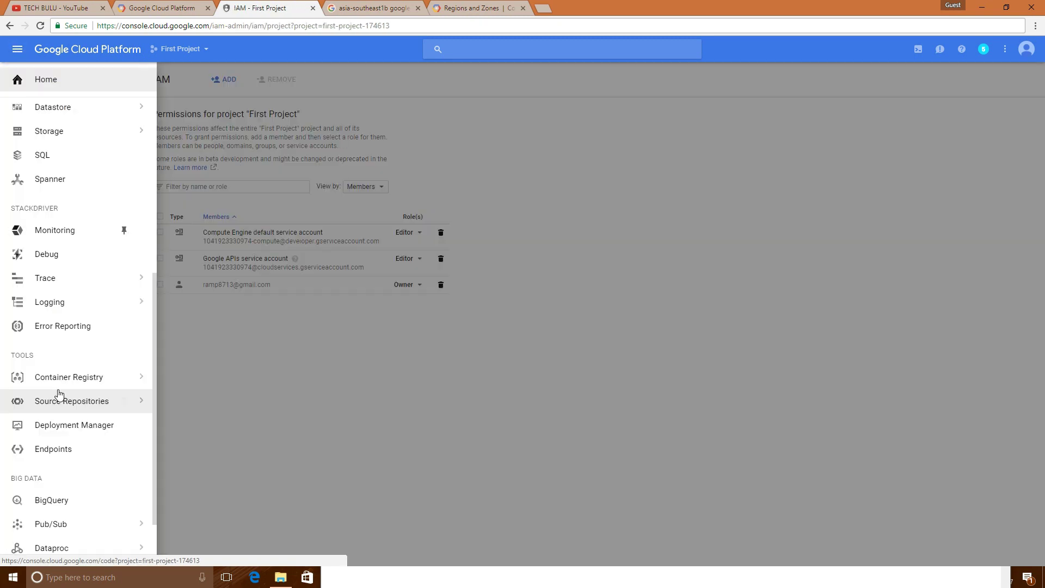
{"action": "mouse_move", "coordinate": [59, 394]}
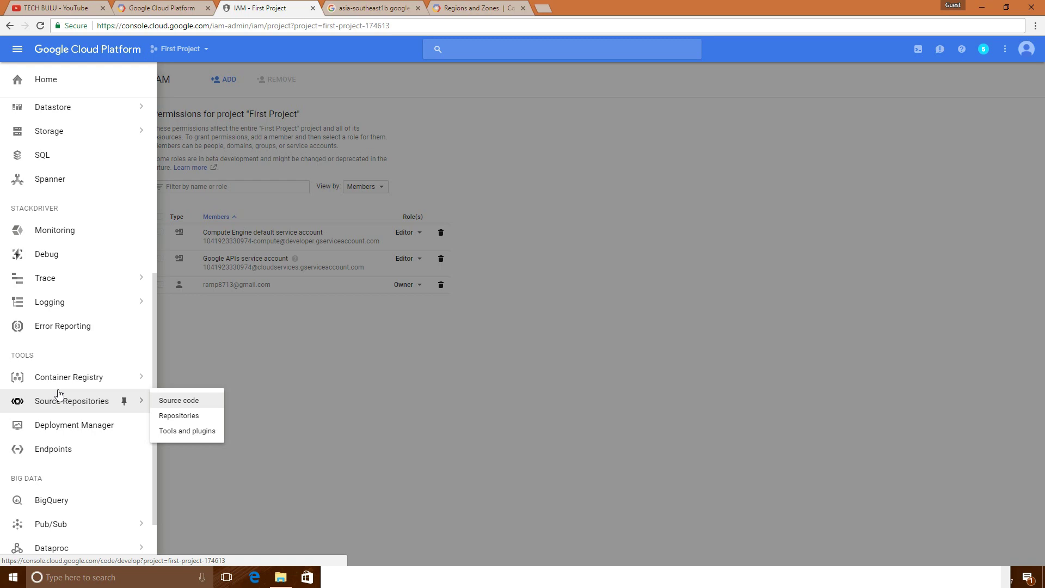
{"action": "left_click", "coordinate": [359, 394]}
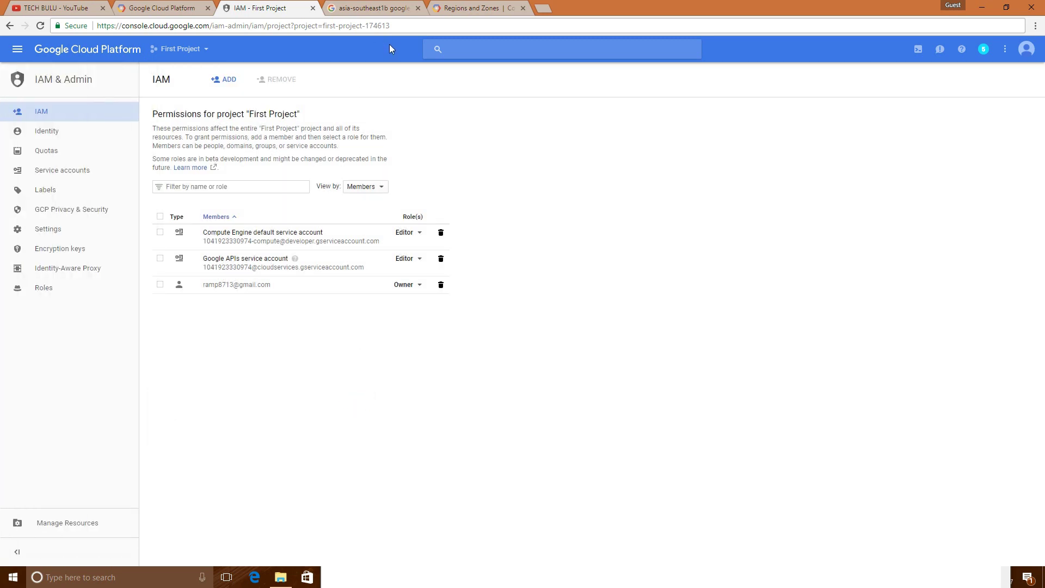
Close the First Project IAM page and switch to the TECH BULU channel's videos on YouTube.
{"action": "left_click", "coordinate": [312, 8]}
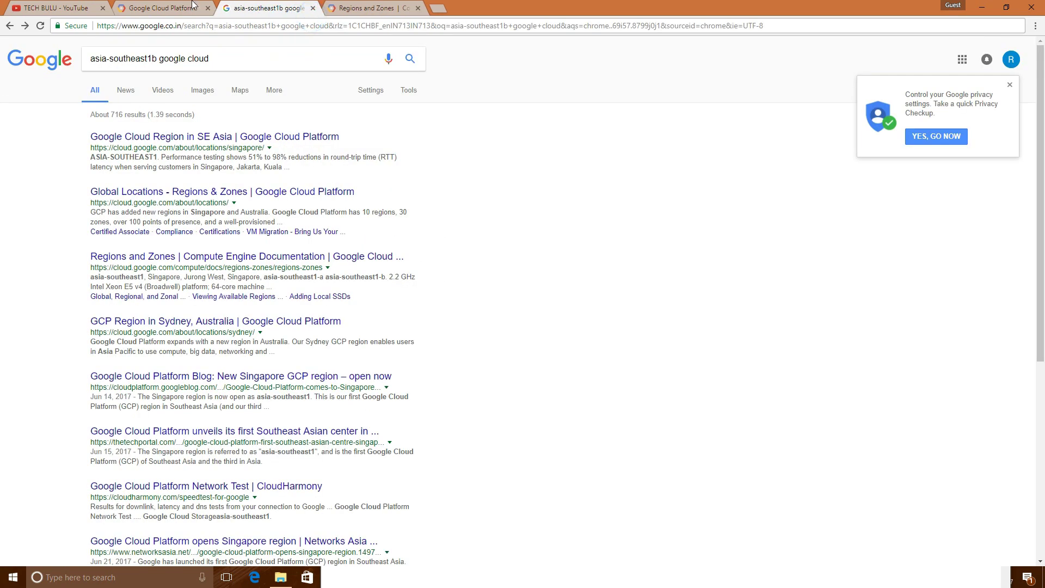
{"action": "left_click", "coordinate": [52, 7]}
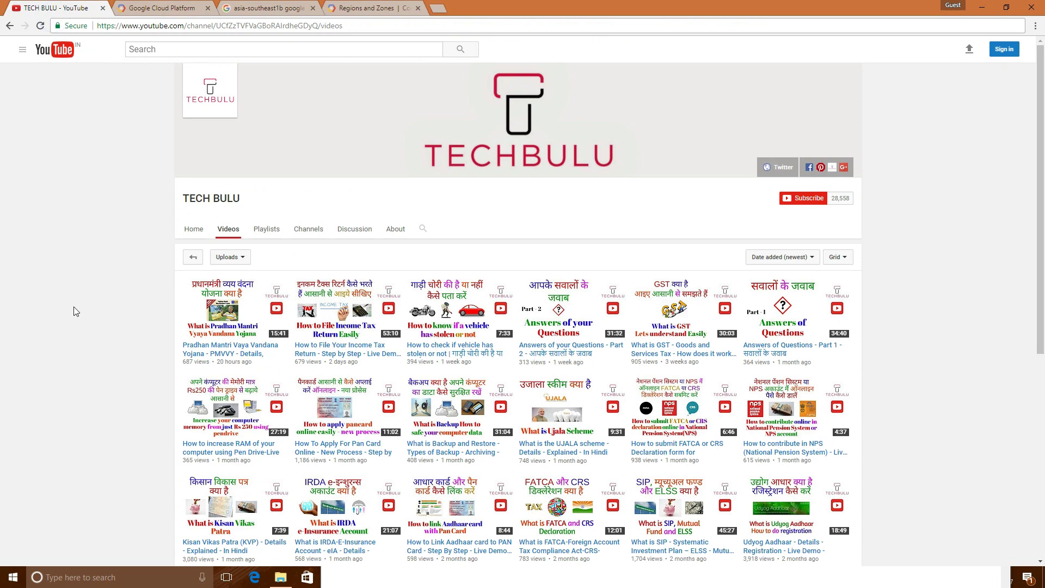